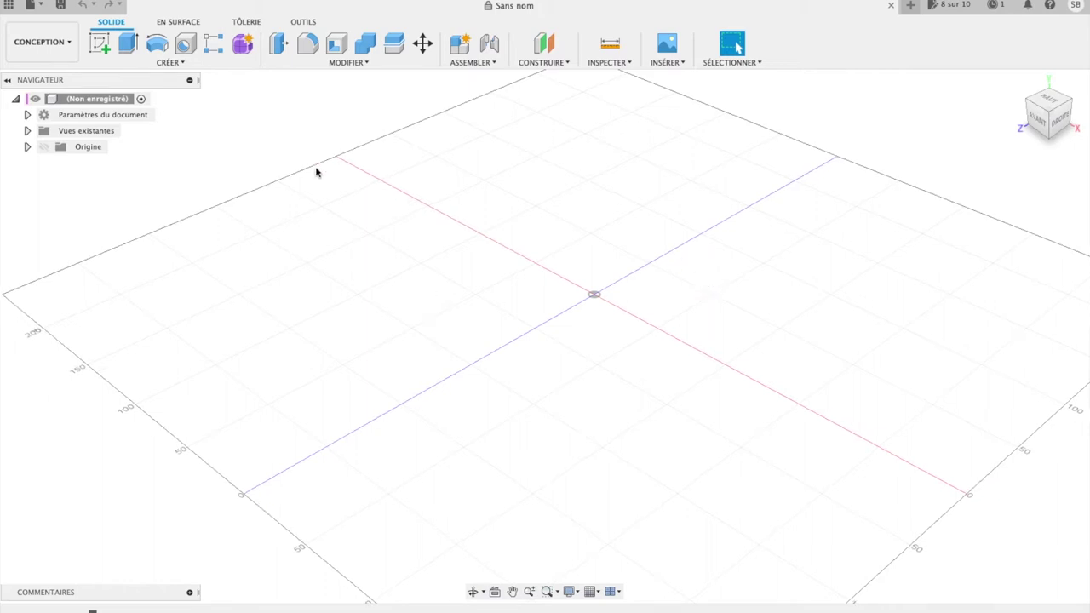
# Start a new sketch from Créer une esquisse in the Solide tab.
pyautogui.click(100, 43)
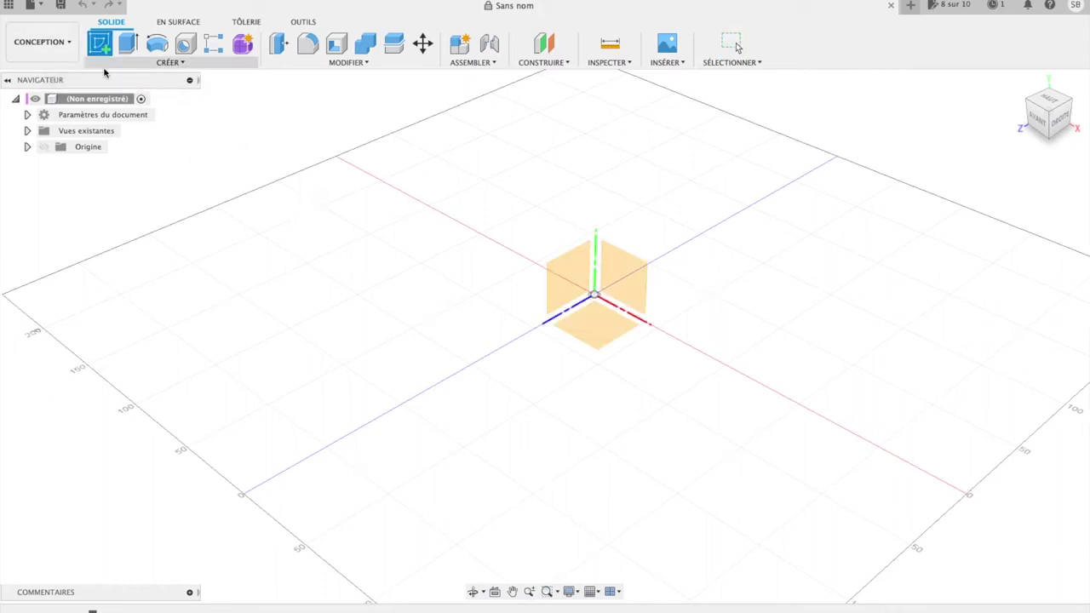
# Place the sketch on the XY front plane, view it head-on, and move the sketch palette aside.
pyautogui.click(622, 282)
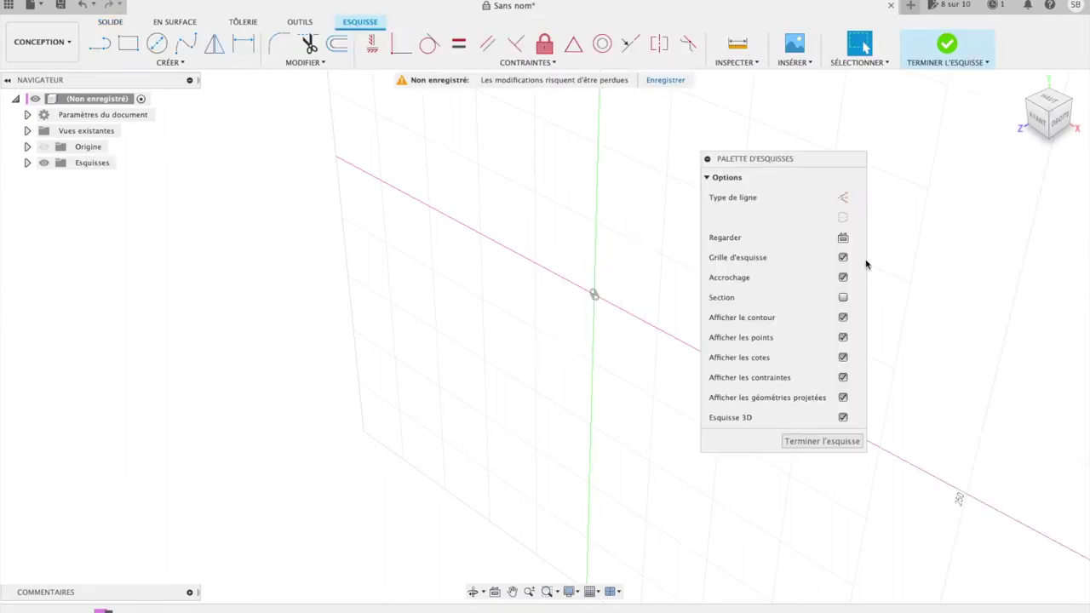
pyautogui.click(842, 238)
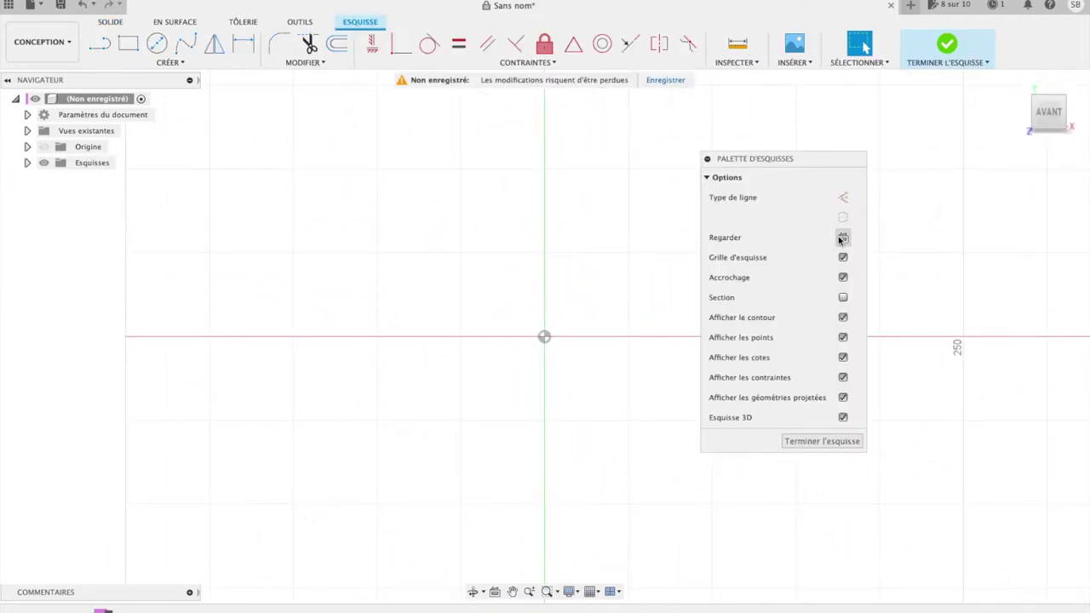
pyautogui.moveTo(748, 160)
pyautogui.mouseDown()
pyautogui.moveTo(960, 187)
pyautogui.moveTo(944, 188)
pyautogui.mouseUp()
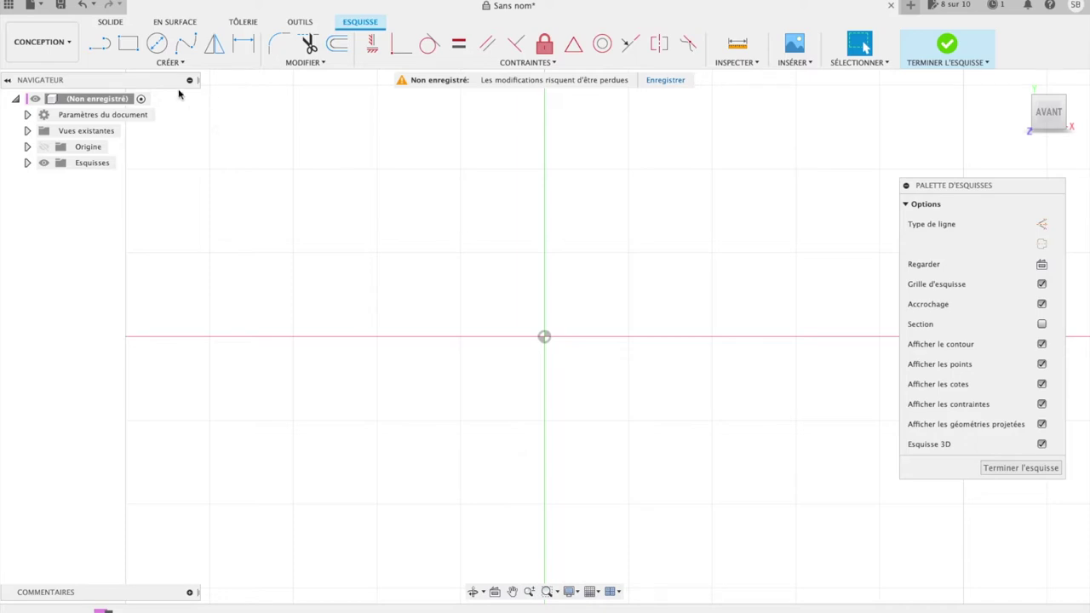
pyautogui.click(176, 64)
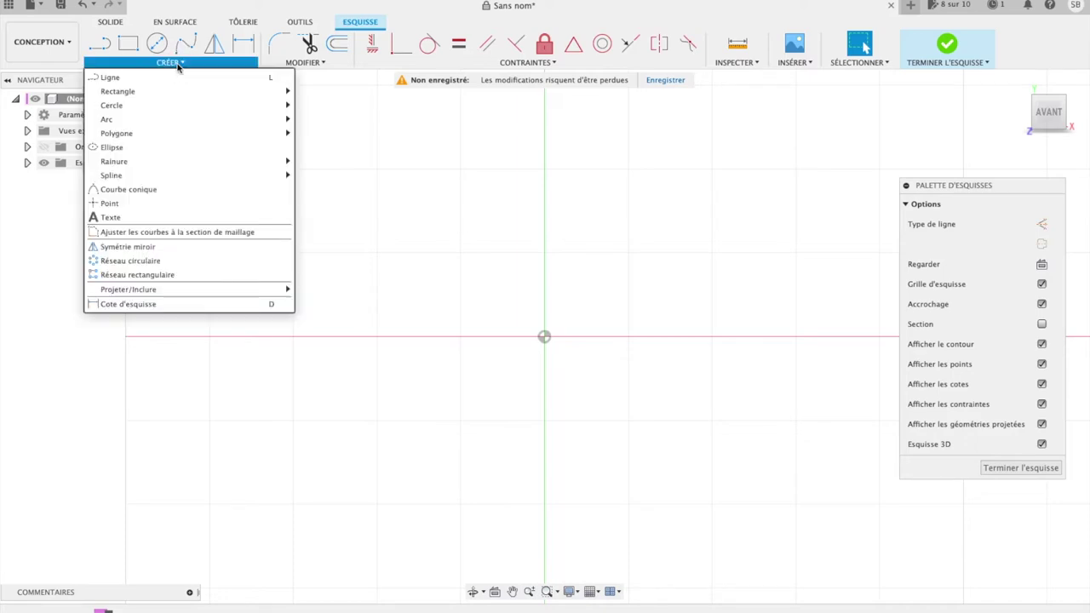
# Draw a 50 mm horizontal line above the origin, ending on the vertical axis.
pyautogui.click(178, 65)
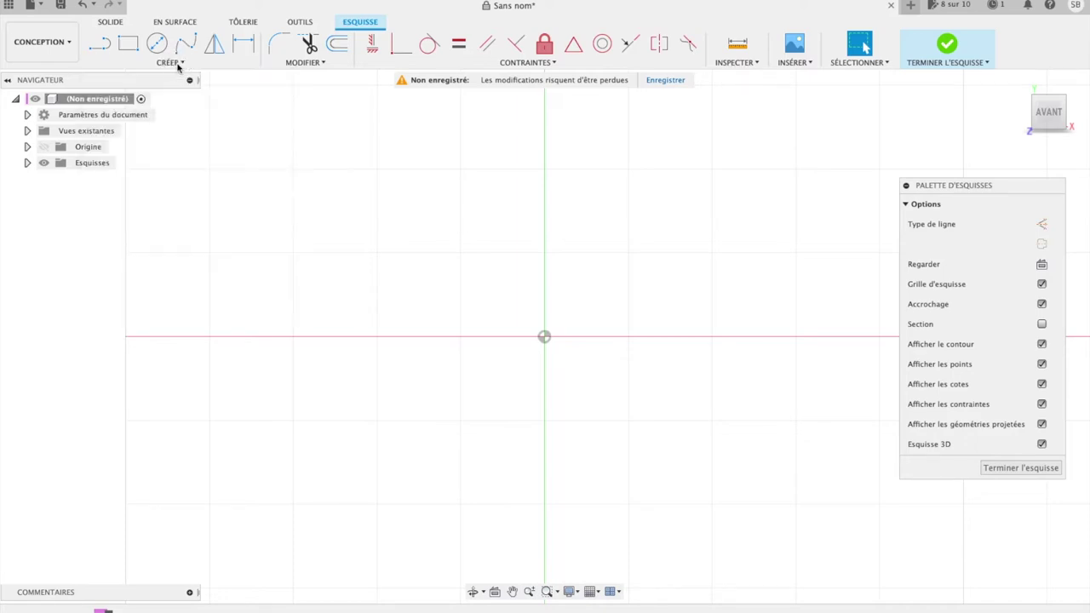
pyautogui.click(100, 42)
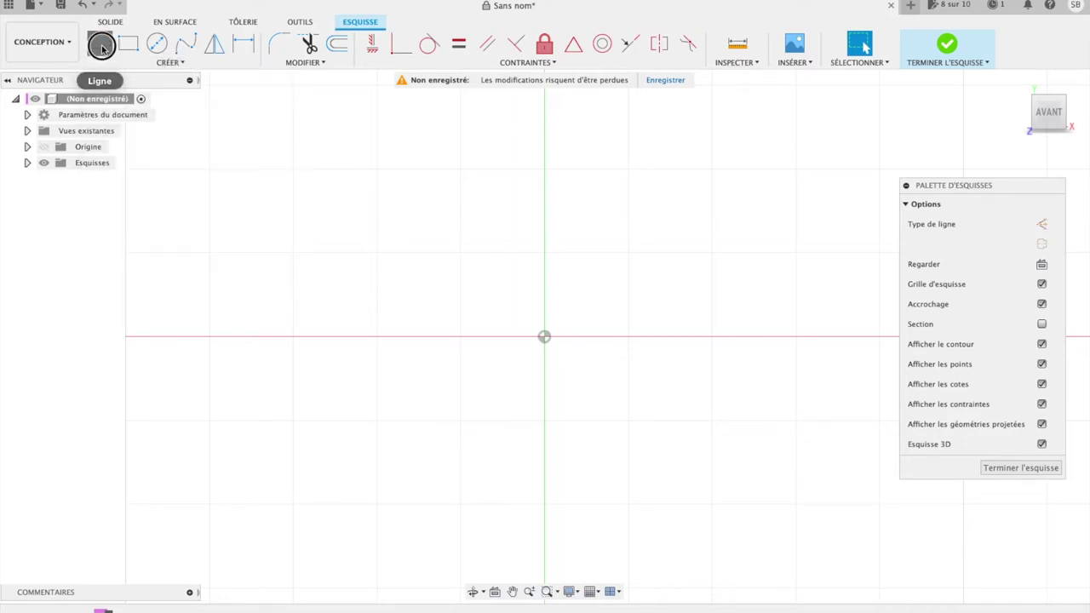
pyautogui.click(460, 168)
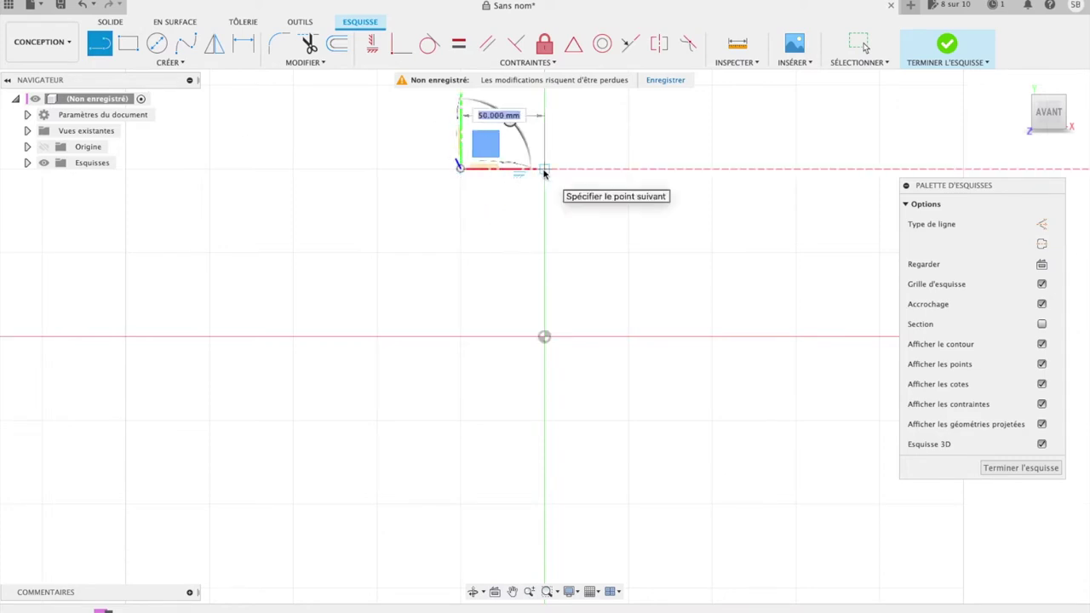
pyautogui.click(544, 169)
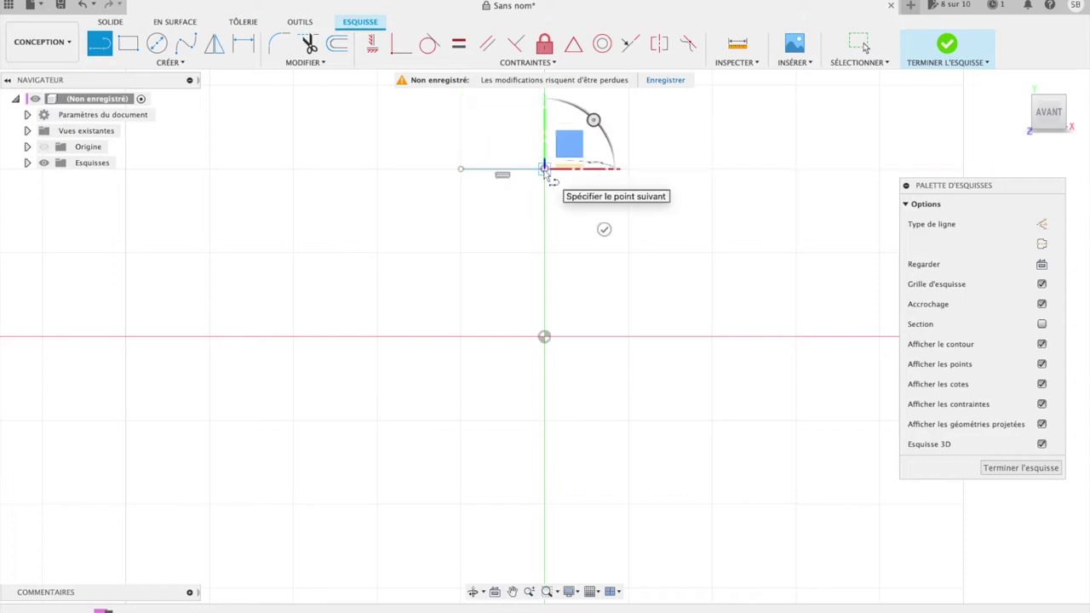
pyautogui.press('Escape')
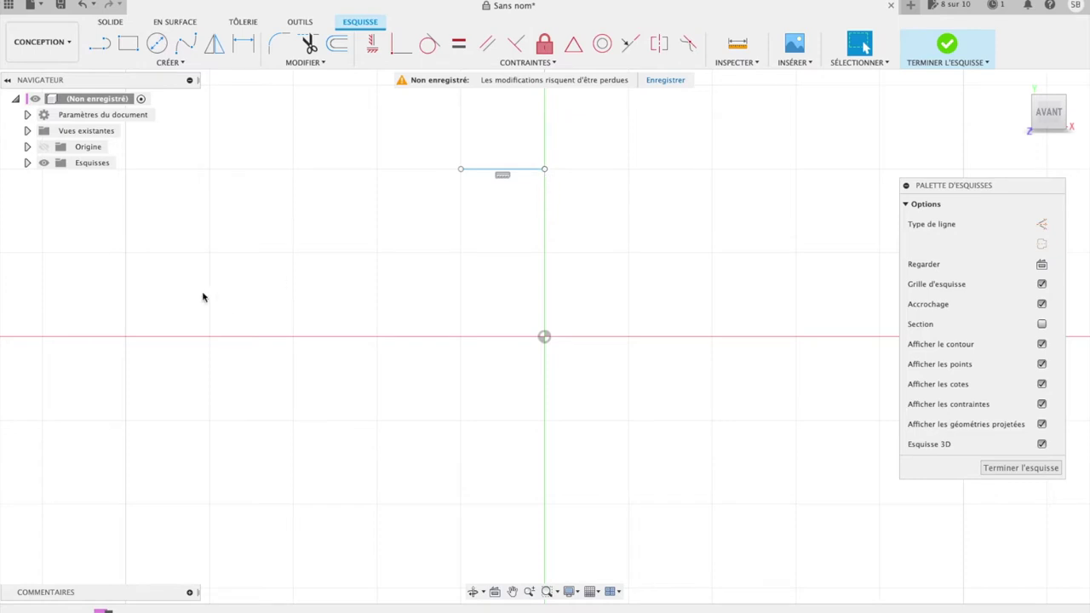
# Switch to construction lines and draw a 10 mm line below the top line's left end.
pyautogui.click(1041, 224)
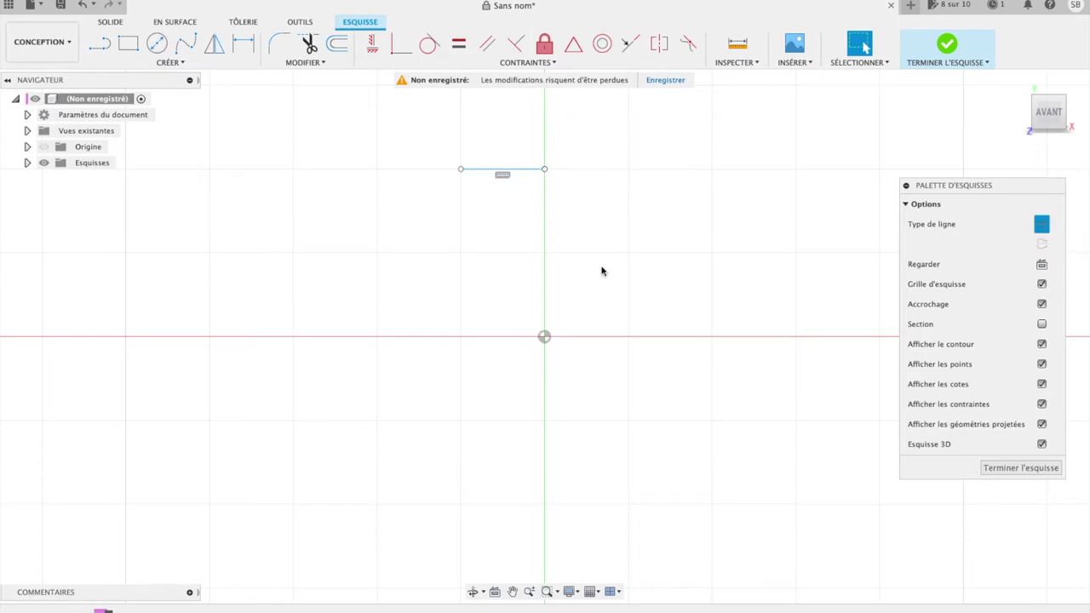
pyautogui.click(99, 42)
pyautogui.click(544, 337)
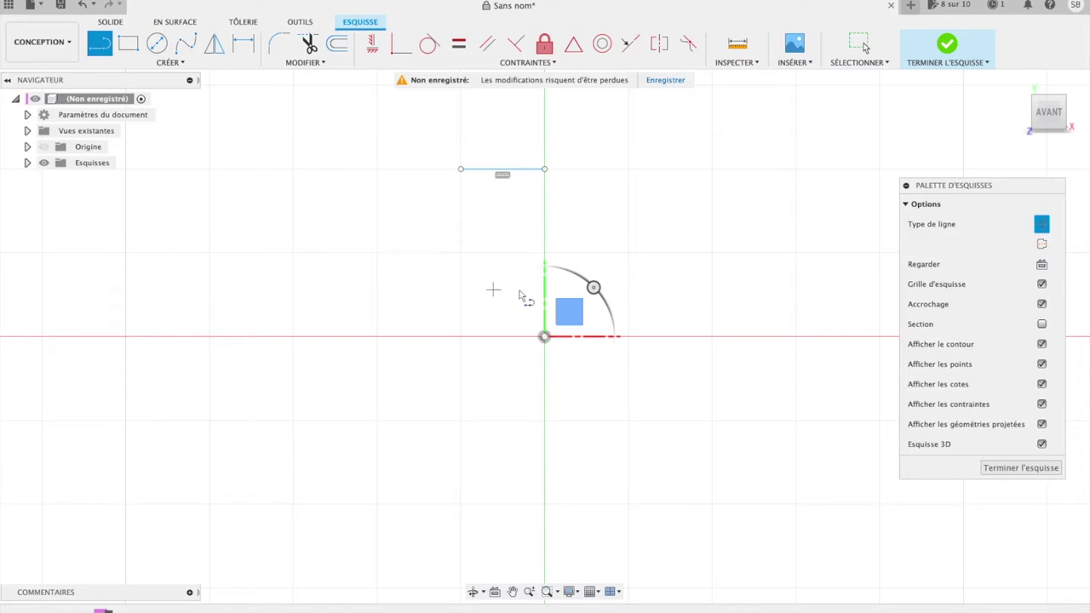
pyautogui.click(460, 252)
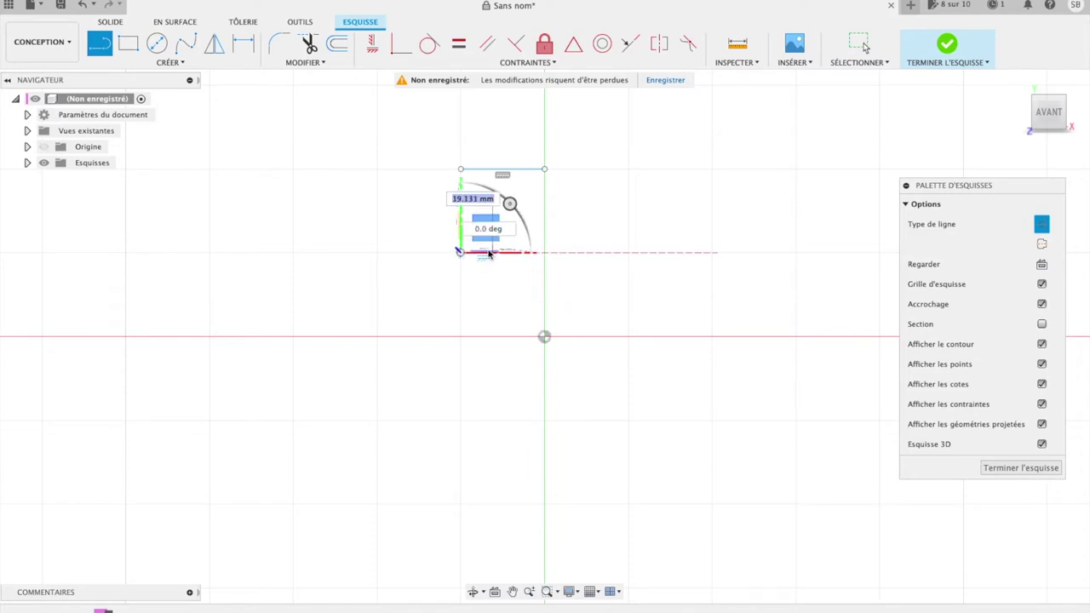
pyautogui.write('10')
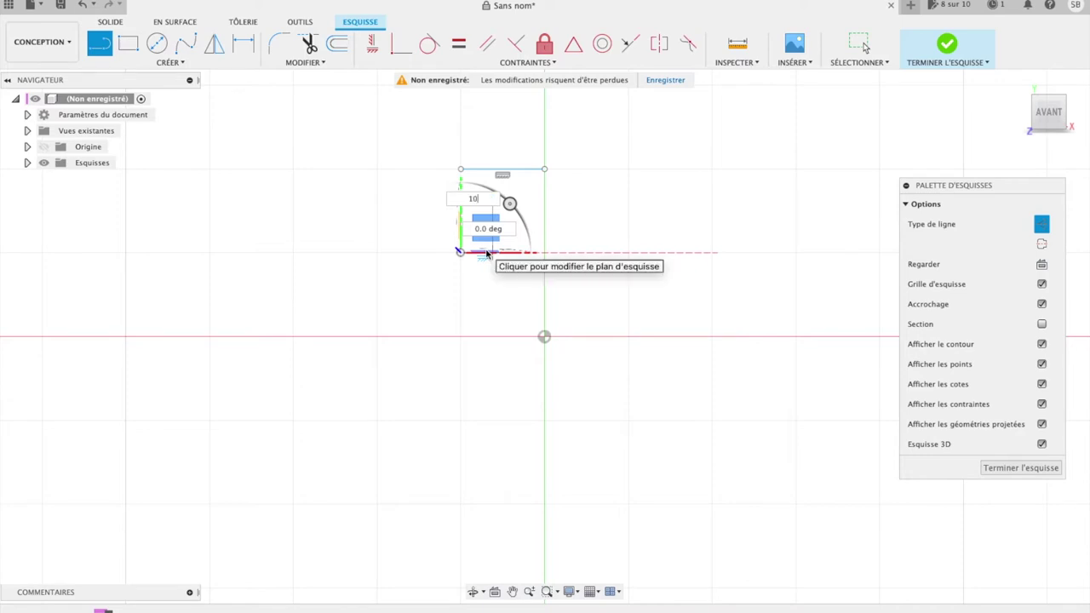
pyautogui.press('Tab')
pyautogui.click(487, 253)
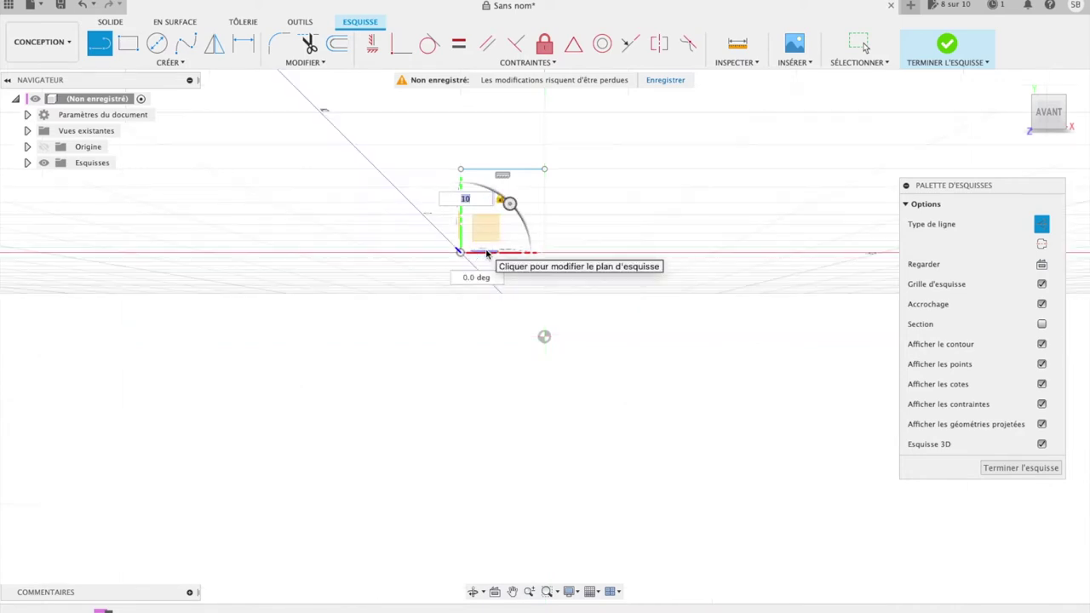
pyautogui.click(487, 253)
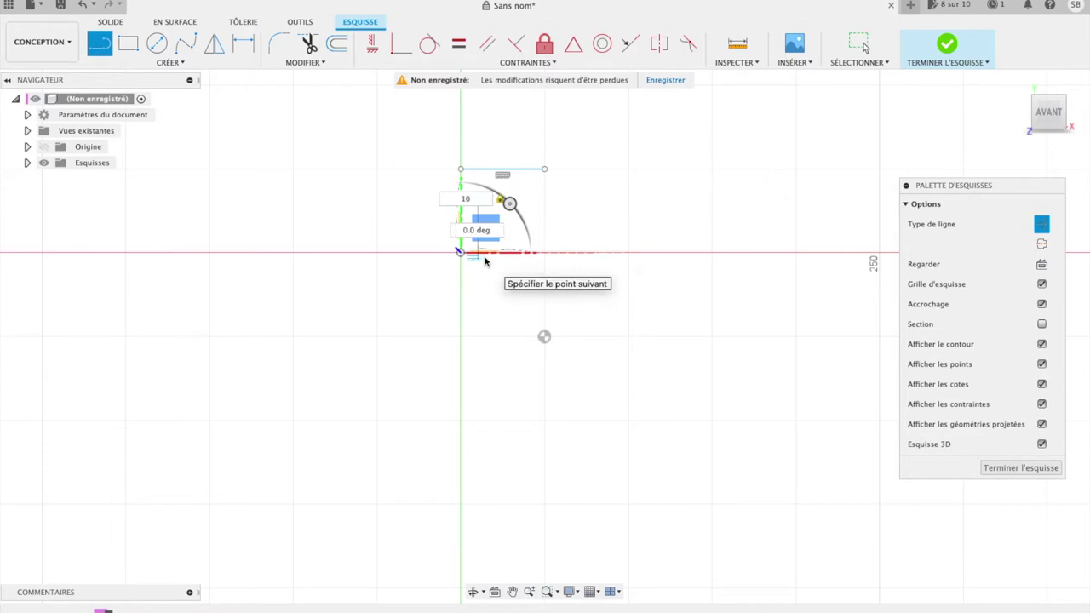
pyautogui.press('Escape')
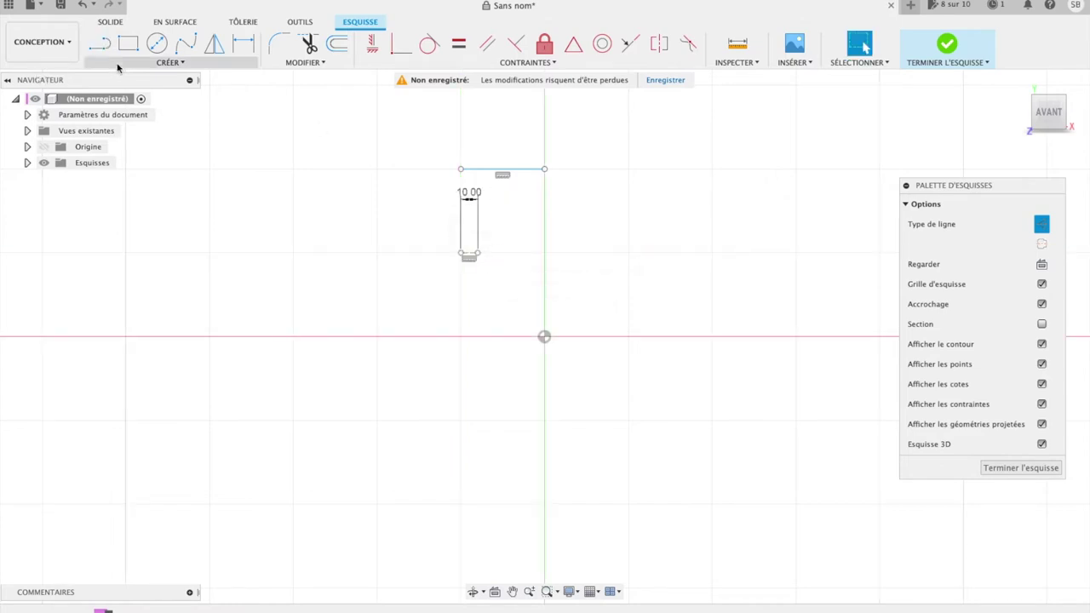
# Draw a second 10 mm construction line running left from the vertical axis.
pyautogui.click(100, 43)
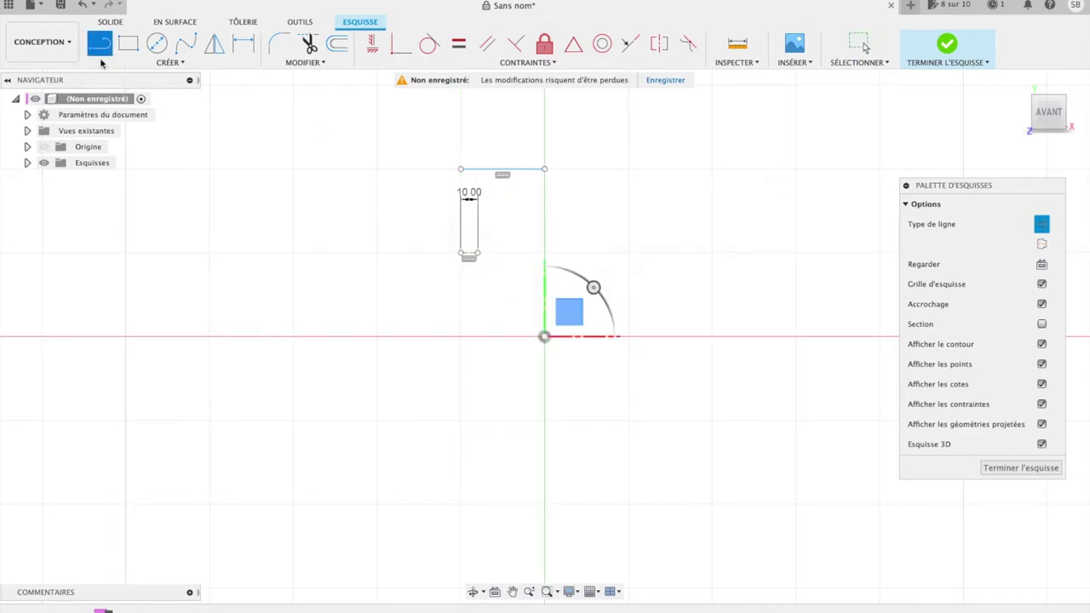
pyautogui.click(545, 254)
pyautogui.write('10')
pyautogui.press('Return')
pyautogui.press('Escape')
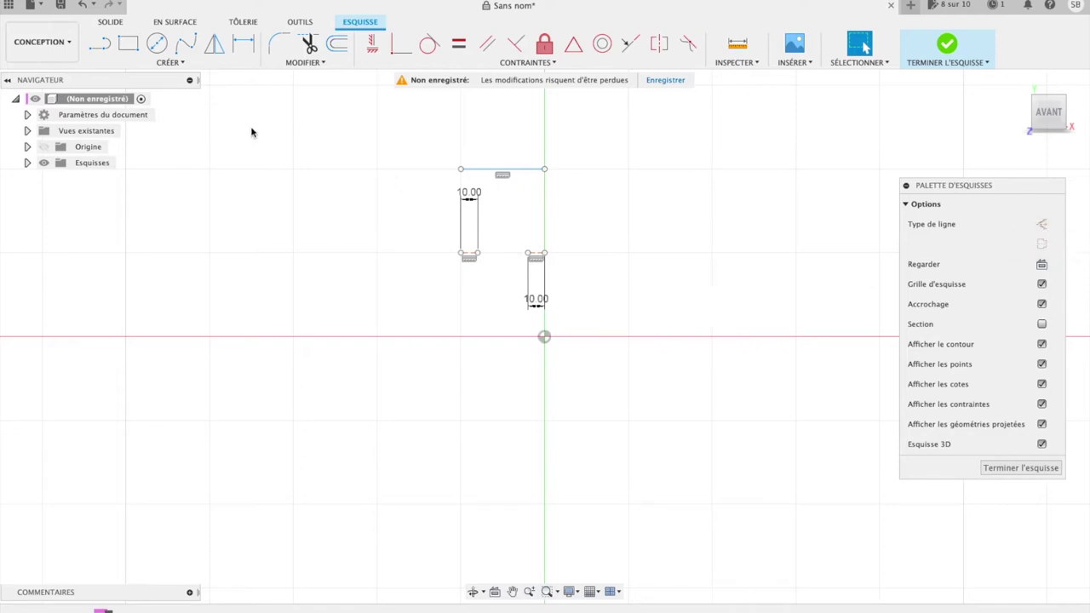
pyautogui.click(99, 43)
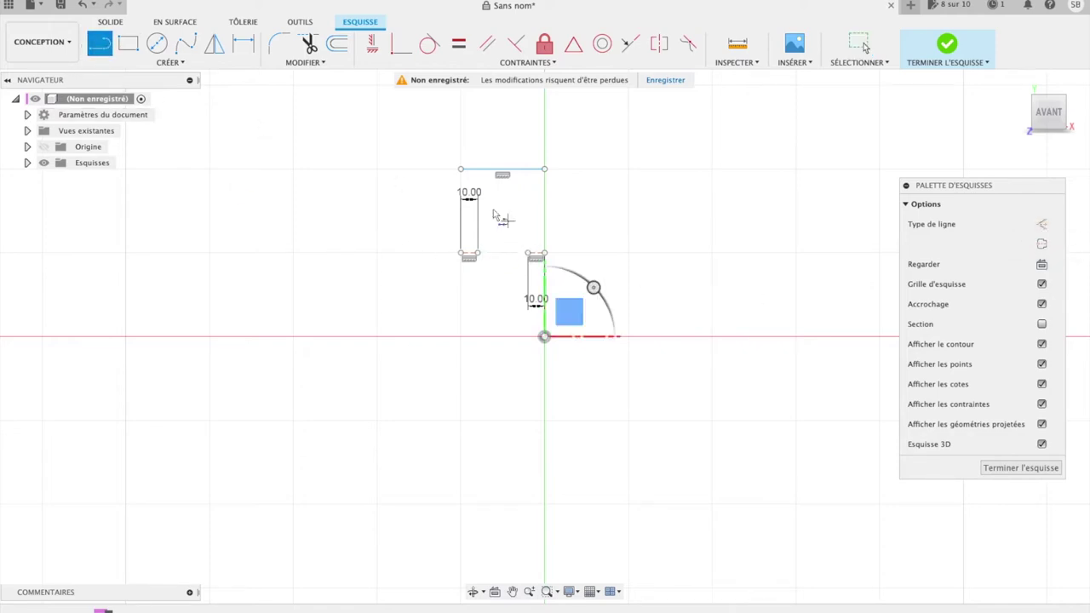
# Close the trapezoid with sloped sides and bottom edge, then confirm its 2000 mm² area.
pyautogui.click(461, 171)
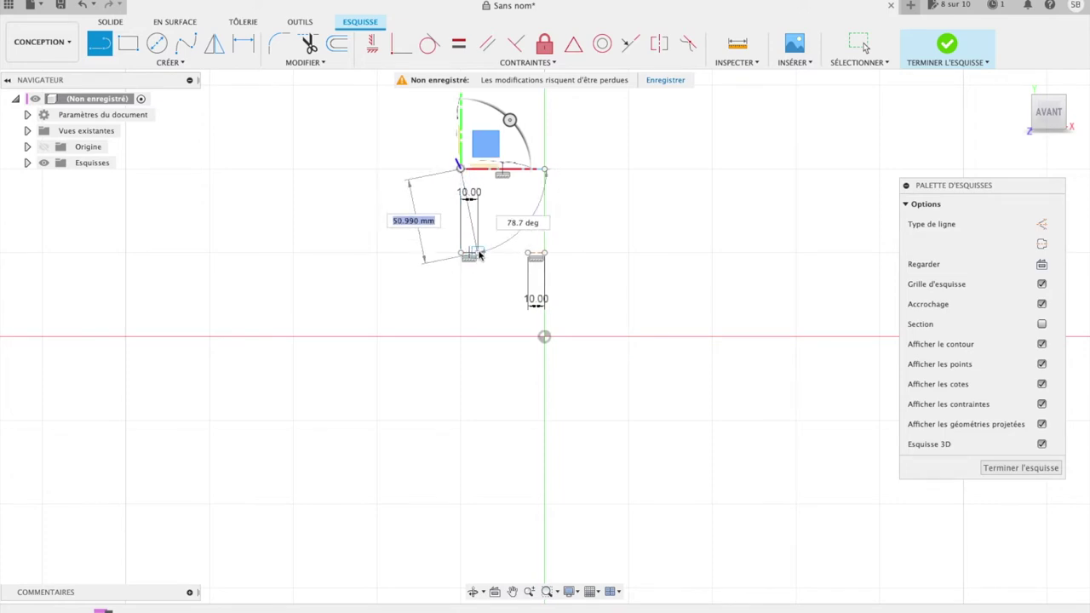
pyautogui.click(528, 252)
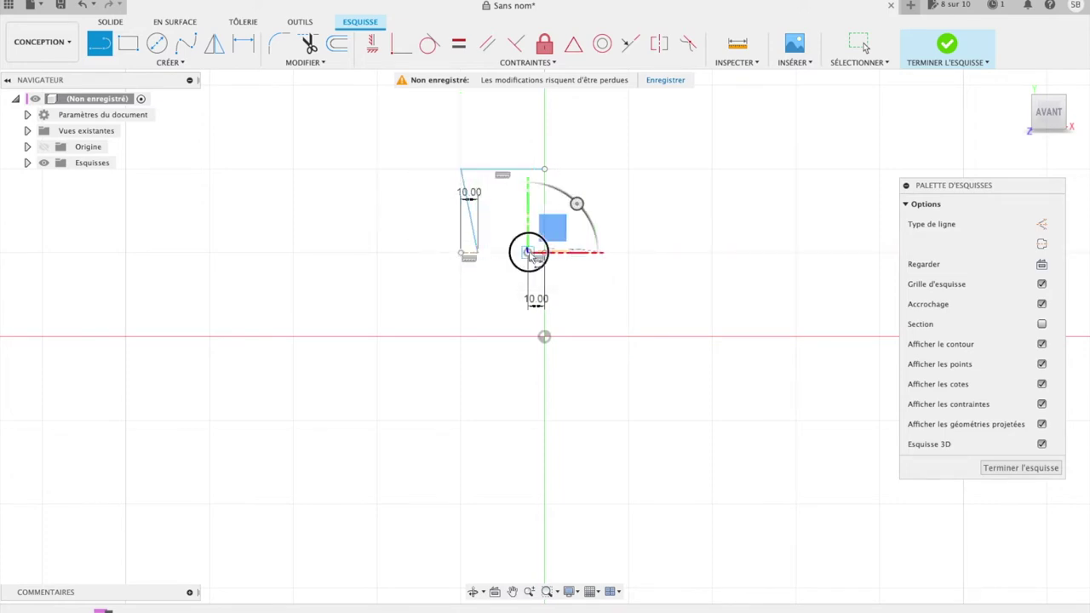
pyautogui.click(545, 172)
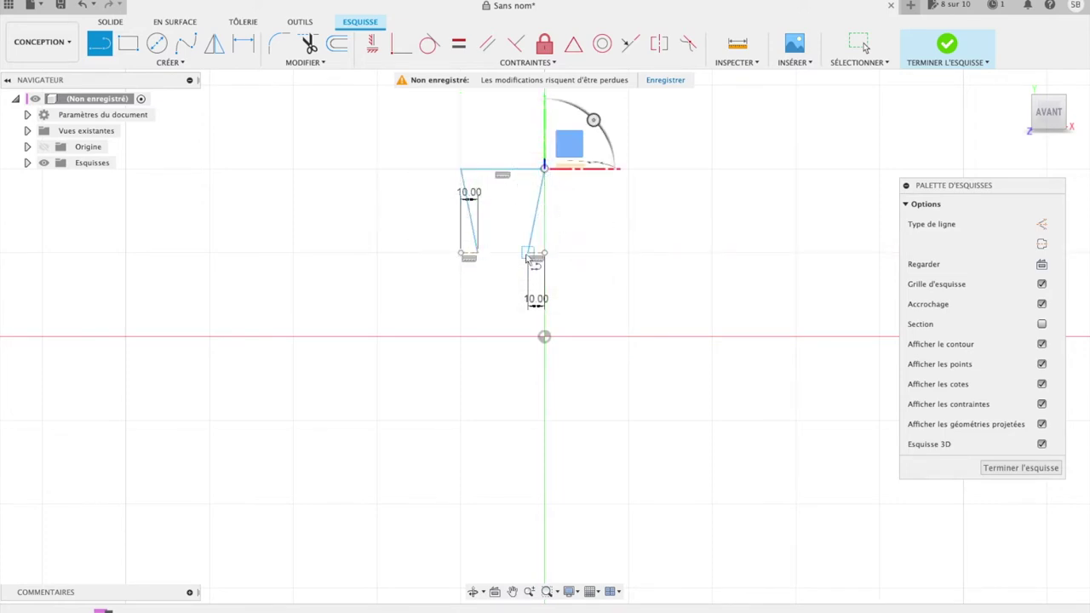
pyautogui.click(464, 254)
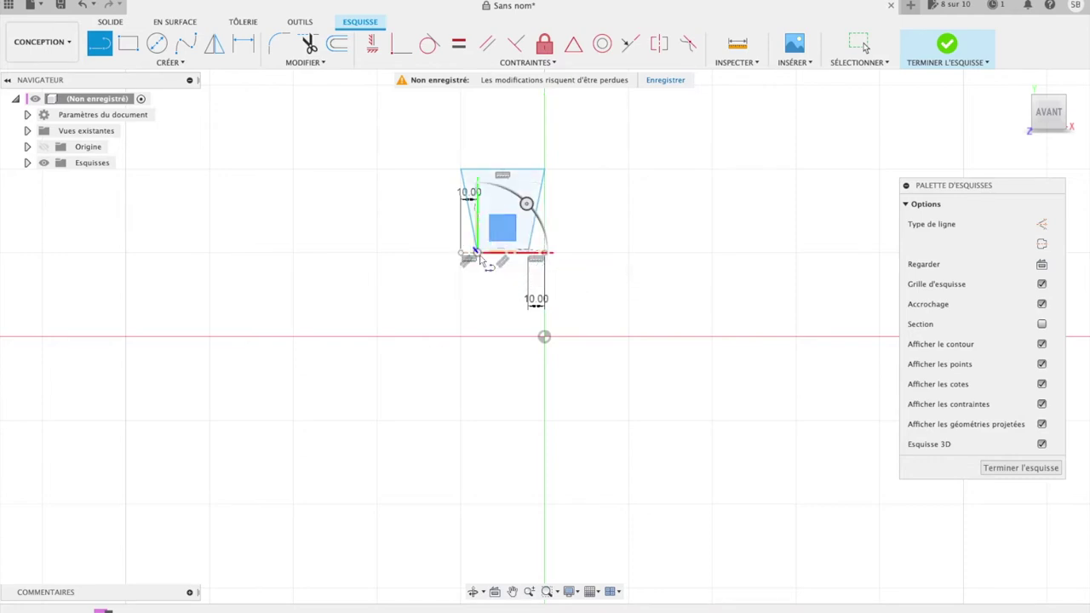
pyautogui.press('Escape')
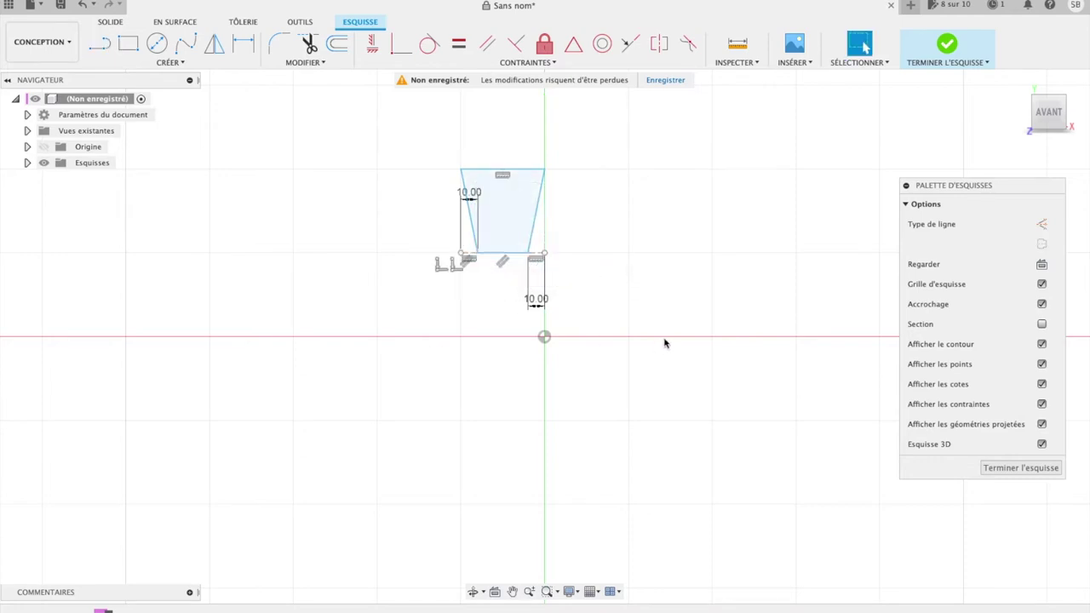
pyautogui.click(511, 204)
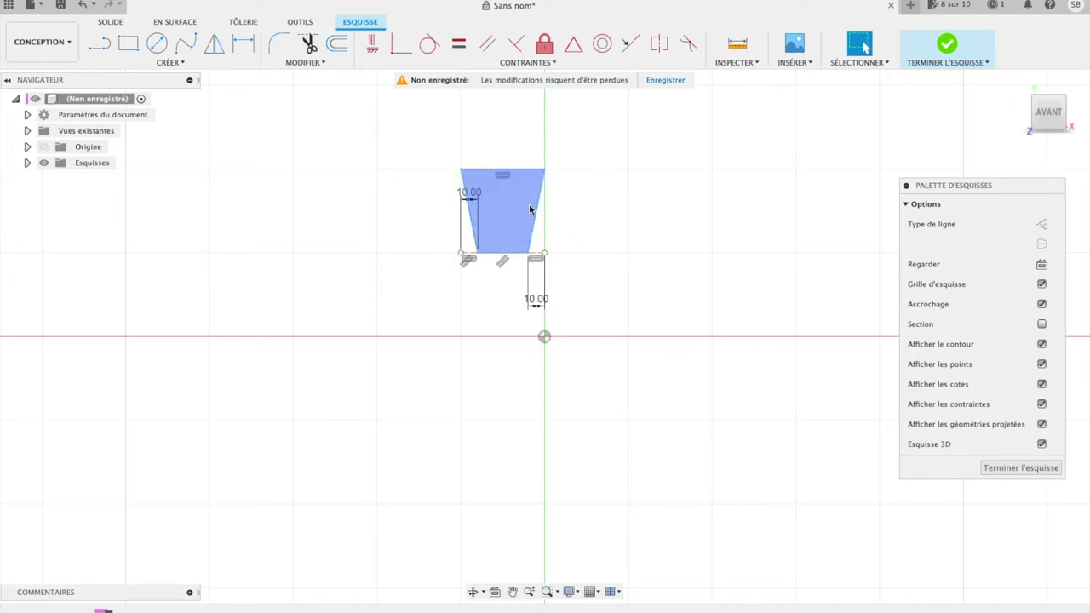
pyautogui.click(530, 209)
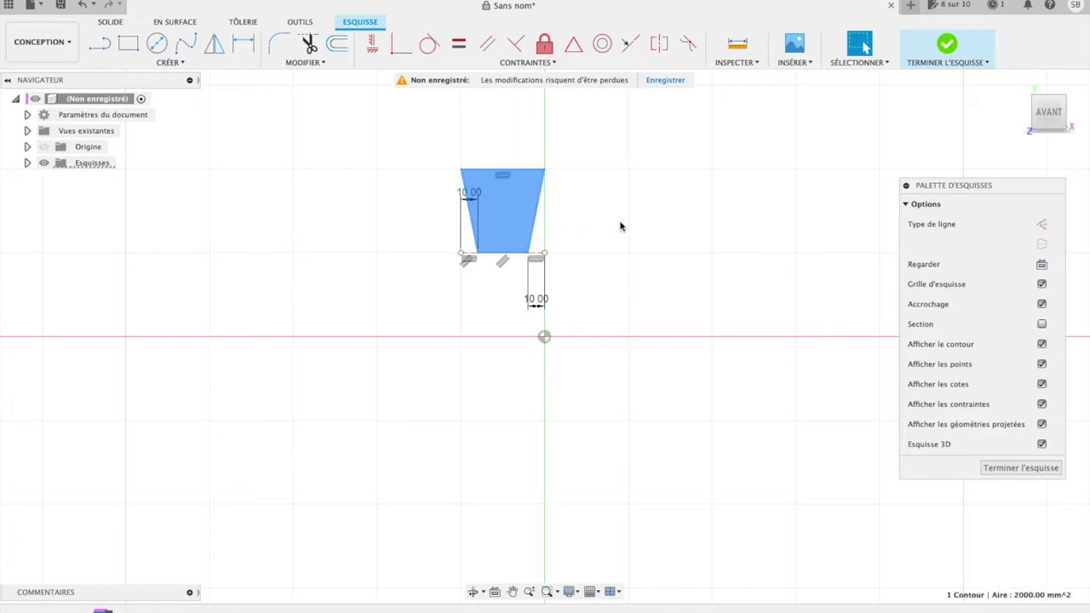
# Reframe the view on the front of the profile and finish the trapezoid sketch.
pyautogui.moveTo(1047, 112)
pyautogui.mouseDown()
pyautogui.moveTo(848, 128)
pyautogui.moveTo(933, 92)
pyautogui.mouseUp()
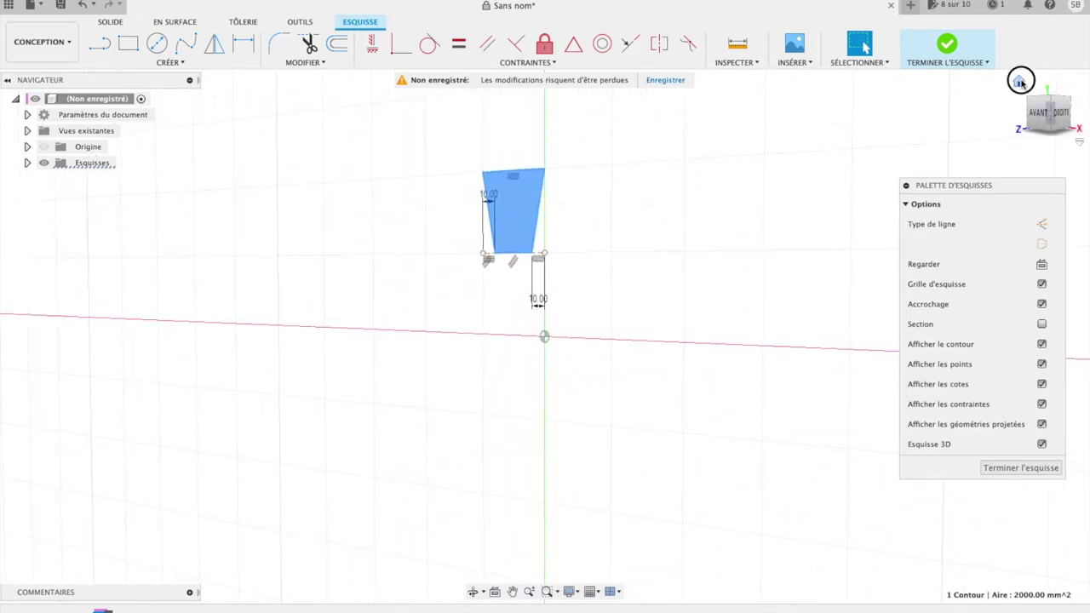
pyautogui.click(1018, 84)
pyautogui.click(1034, 119)
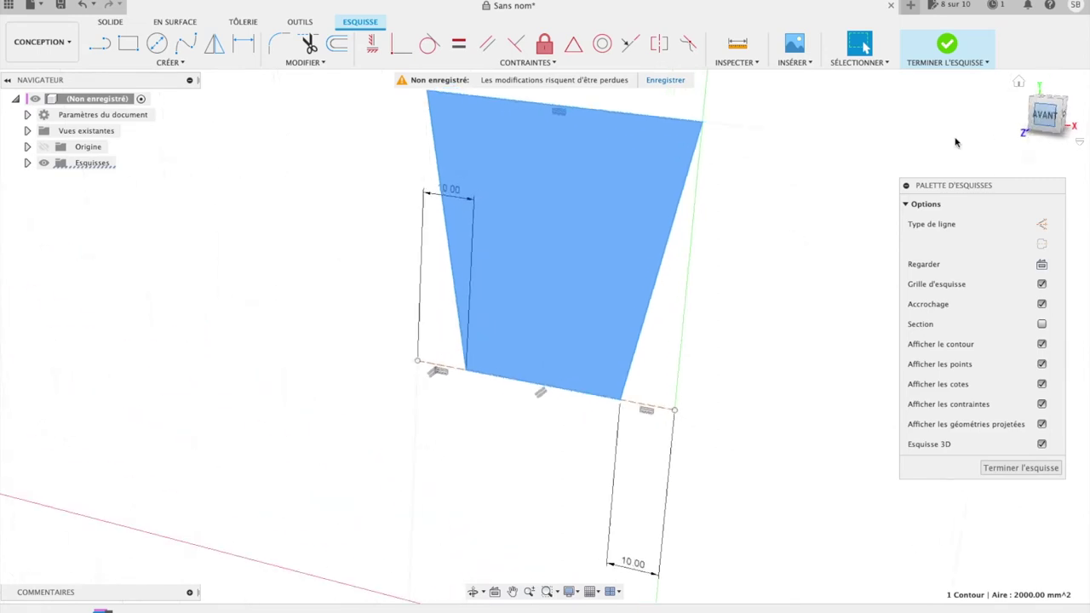
pyautogui.scroll(-5, 671, 307)
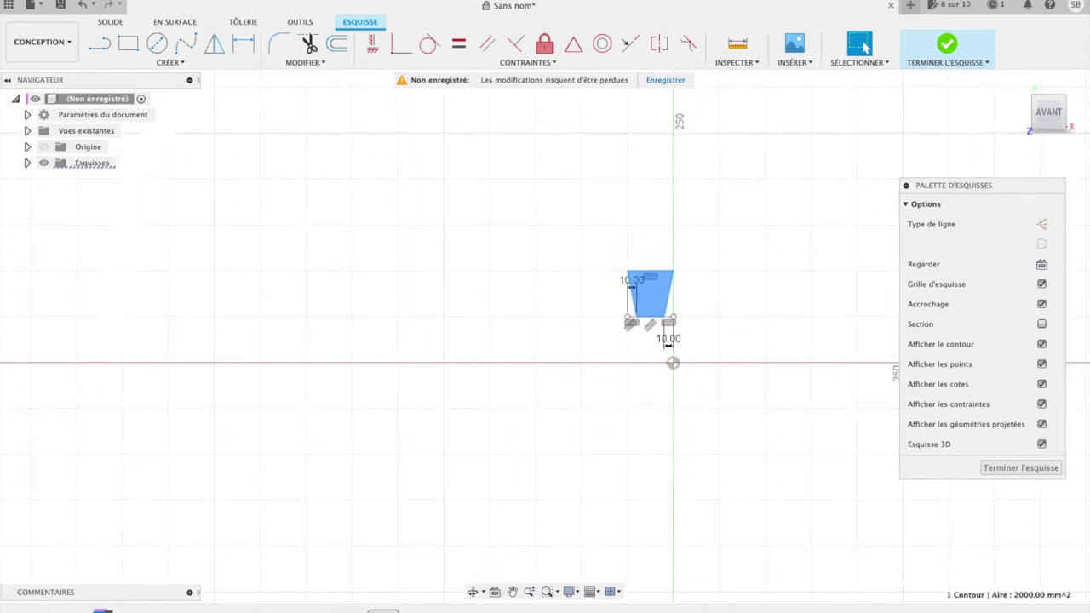
pyautogui.click(513, 592)
pyautogui.moveTo(781, 414); pyautogui.dragTo(602, 263)
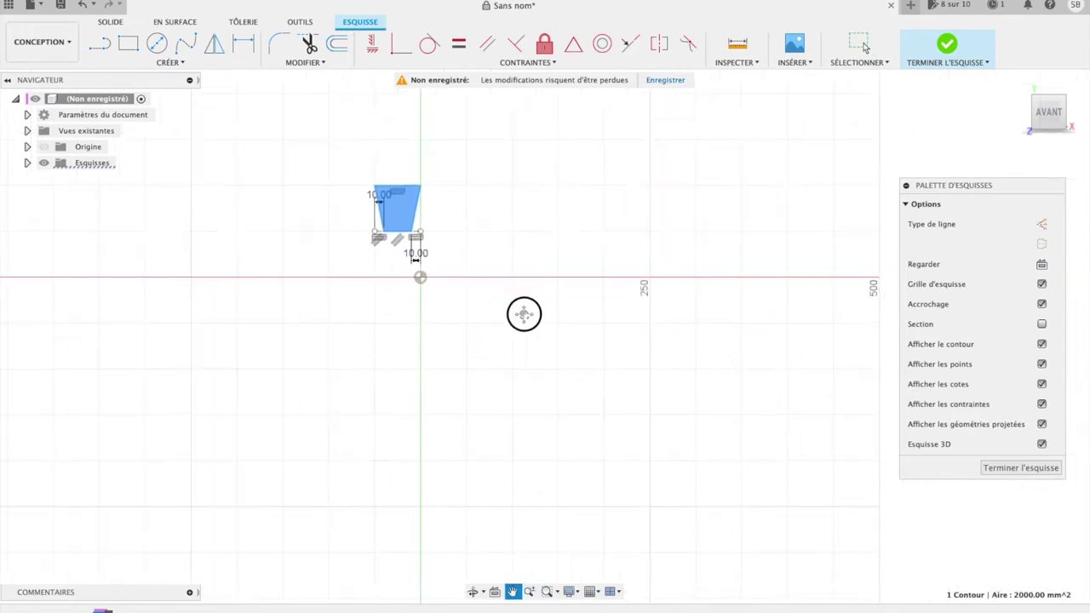
pyautogui.press('Escape')
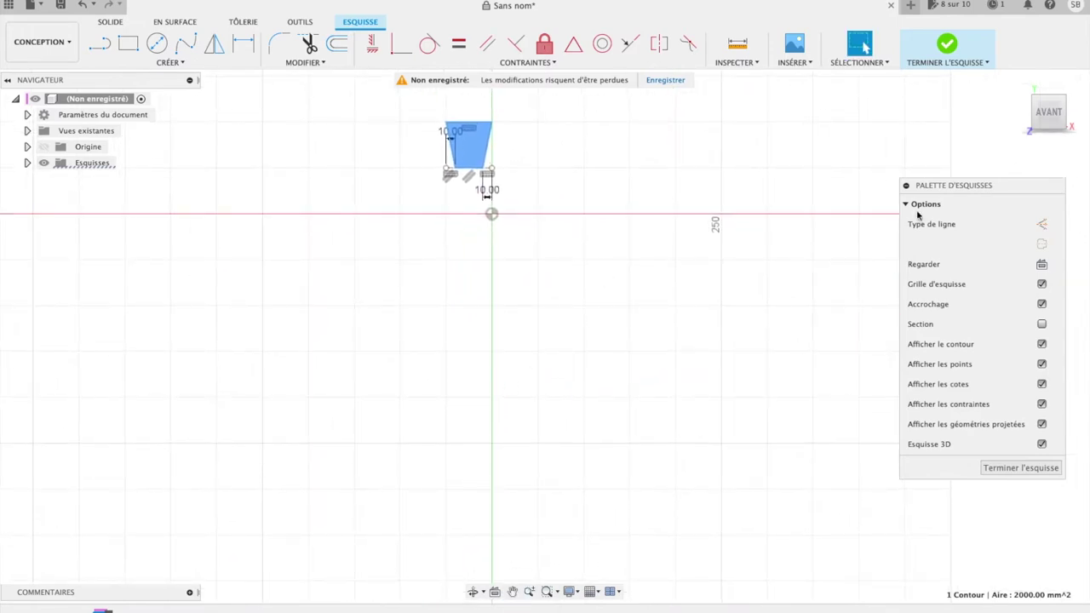
pyautogui.moveTo(1048, 113)
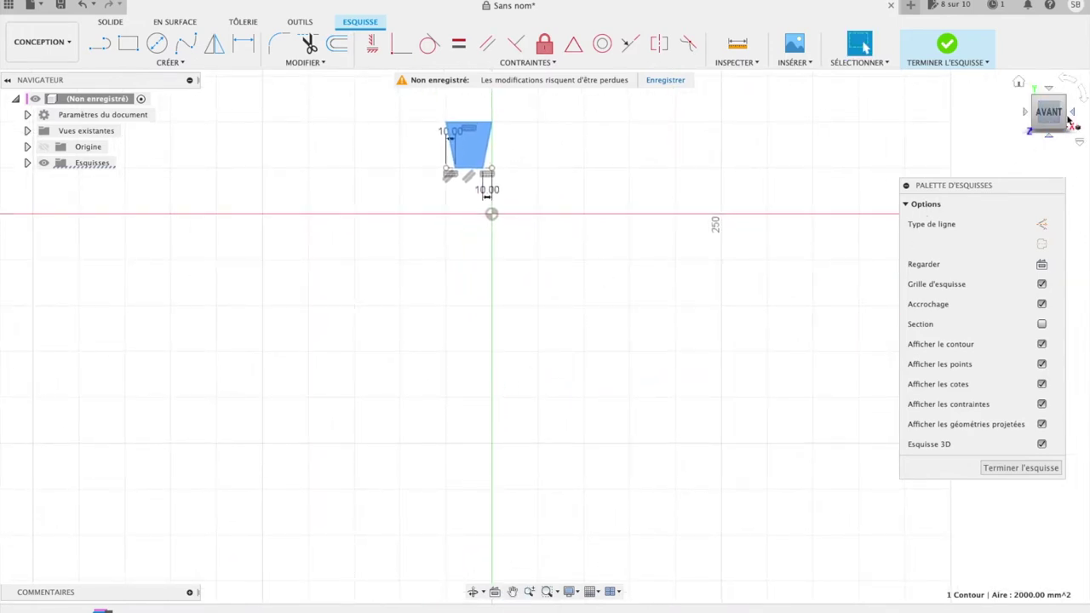
pyautogui.click(1041, 466)
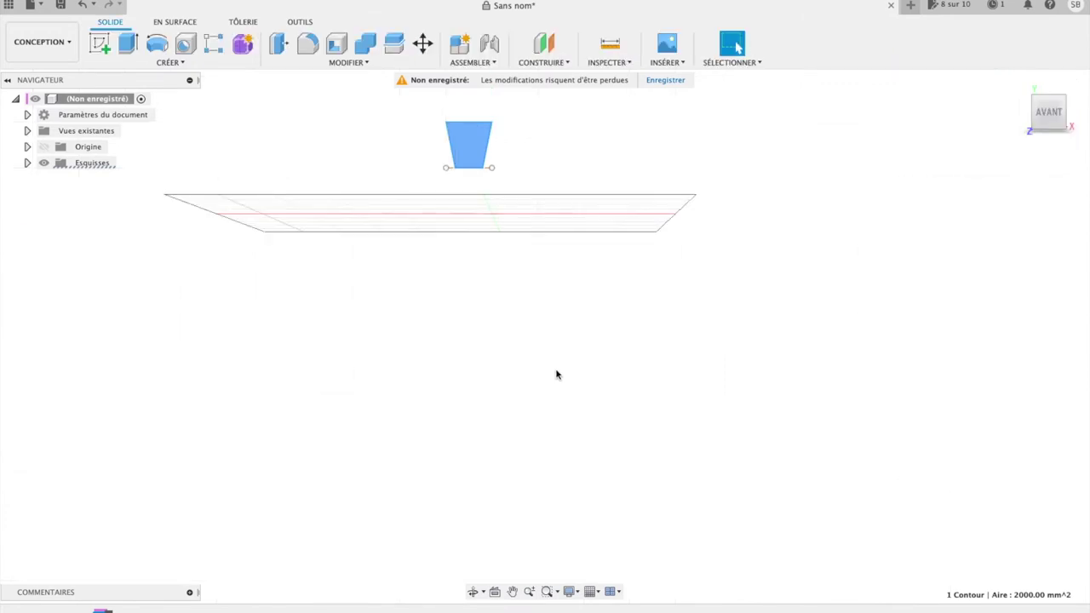
# Hide Esquisse1 in the Esquisses folder and turn the view to the right side.
pyautogui.click(1019, 86)
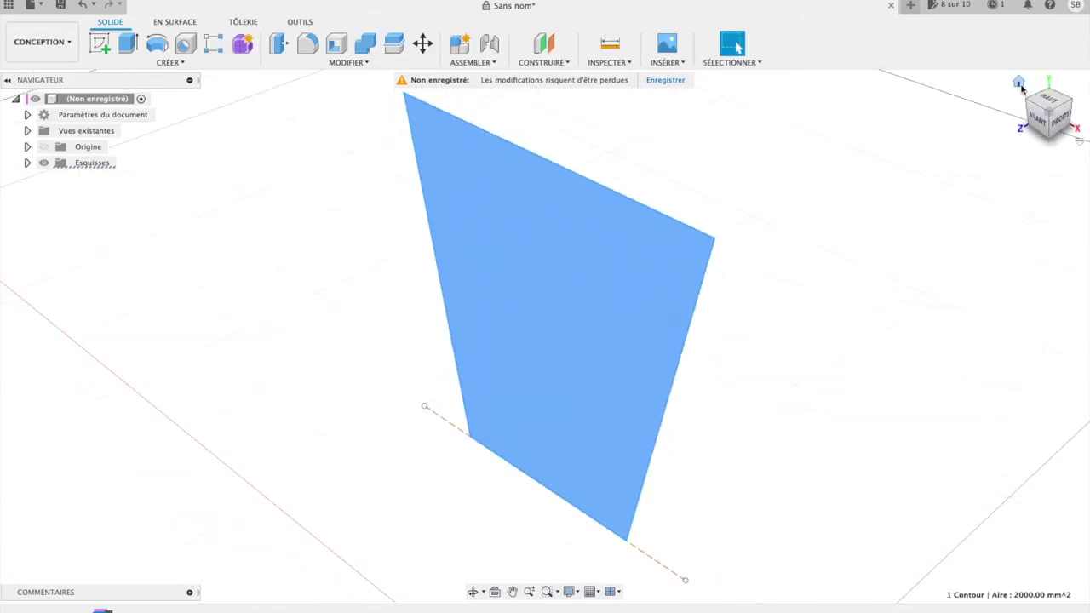
pyautogui.click(1037, 119)
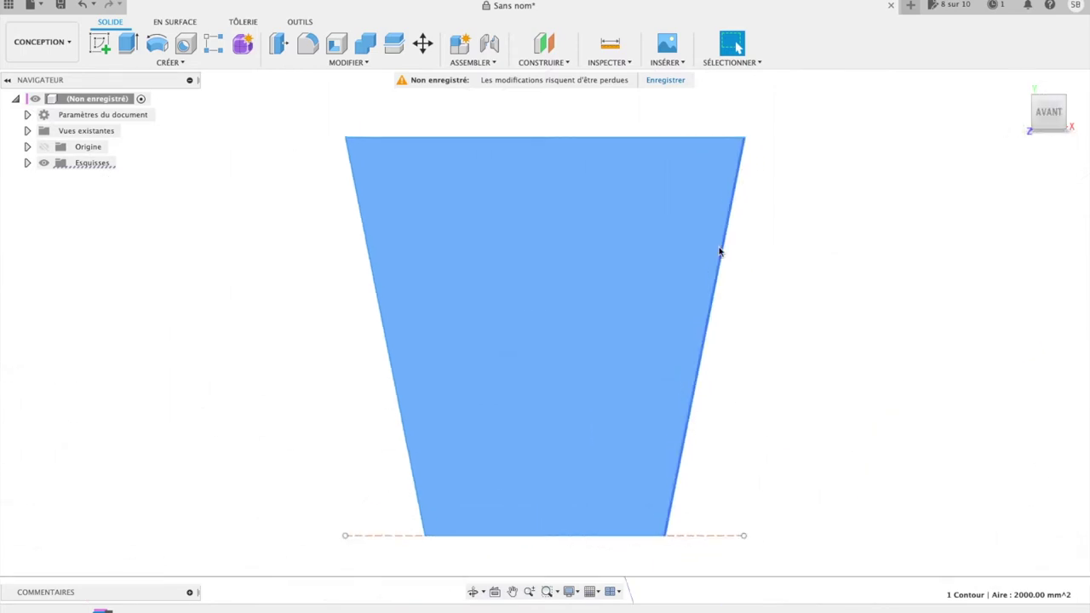
pyautogui.scroll(-3, 719, 251)
pyautogui.scroll(-3, 719, 253)
pyautogui.scroll(-1, 717, 257)
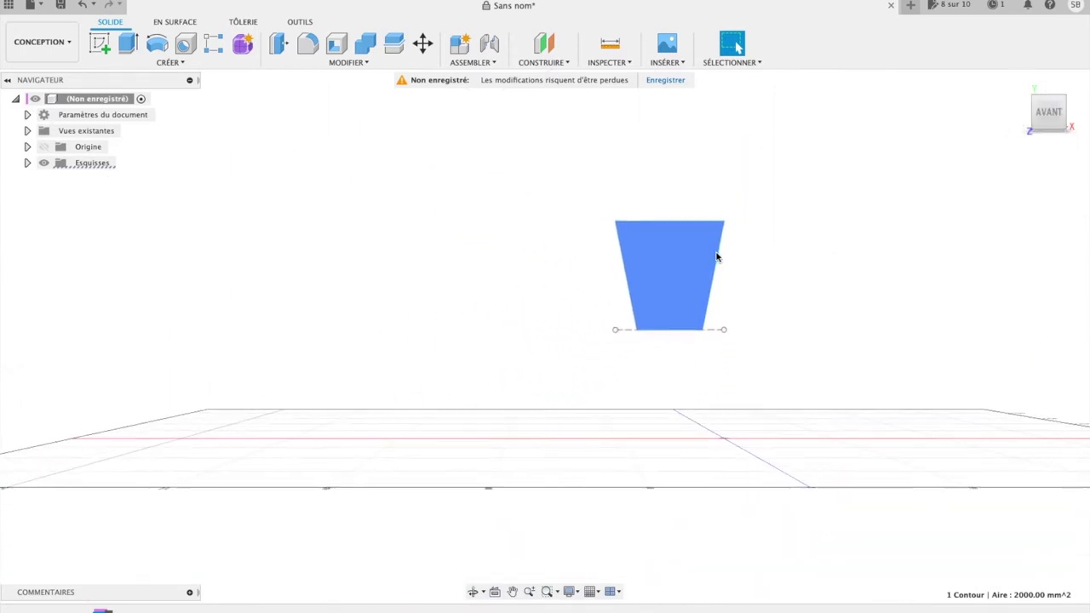
pyautogui.click(28, 162)
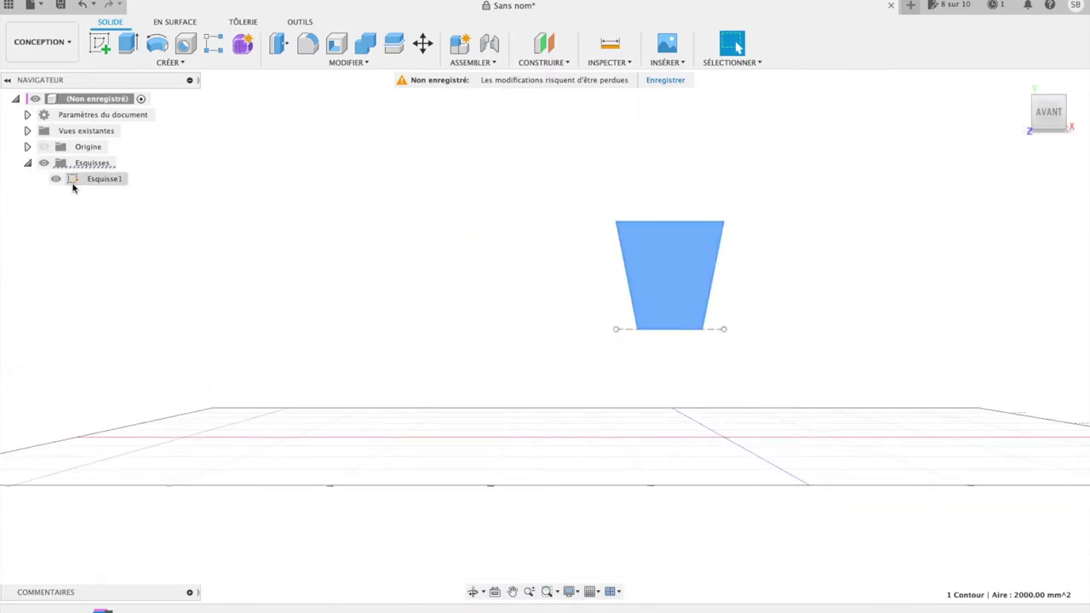
pyautogui.click(54, 178)
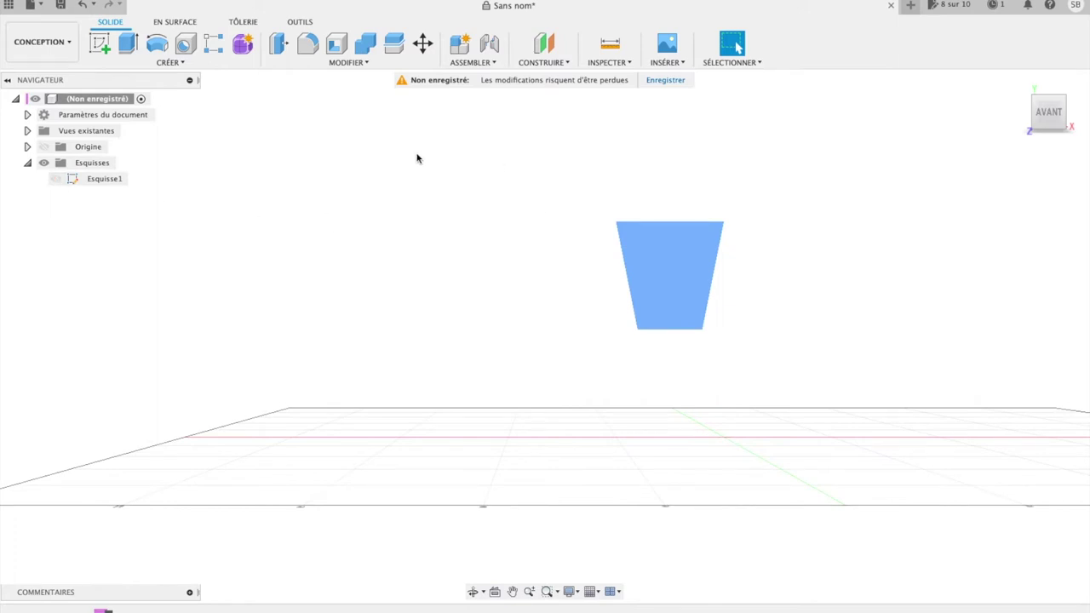
pyautogui.moveTo(1050, 112)
pyautogui.click(1074, 115)
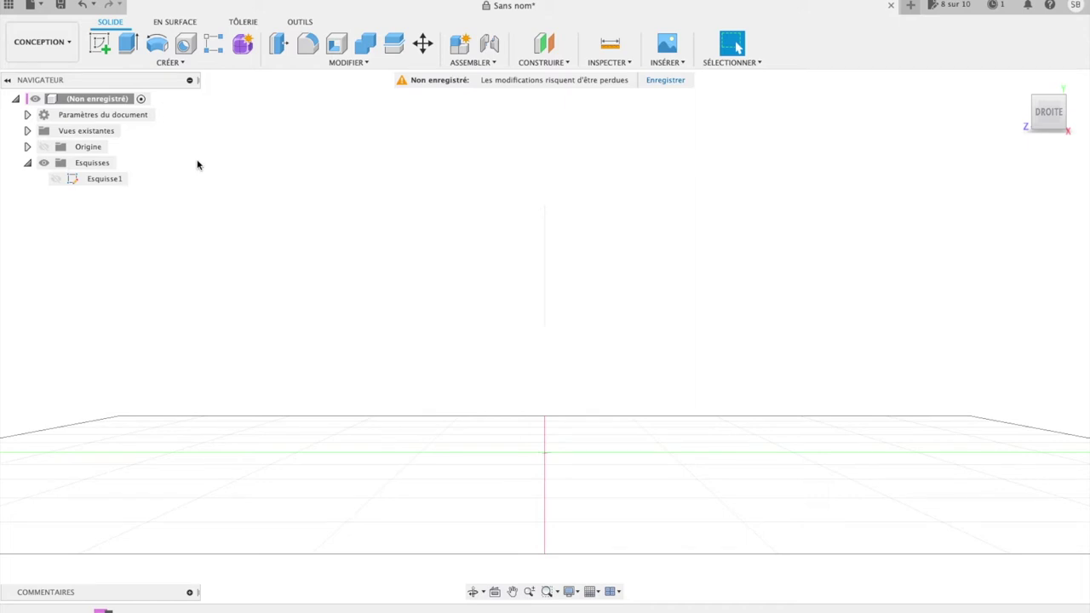
pyautogui.click(99, 43)
# Create Esquisse2 on the side plane and finish it immediately.
pyautogui.click(621, 378)
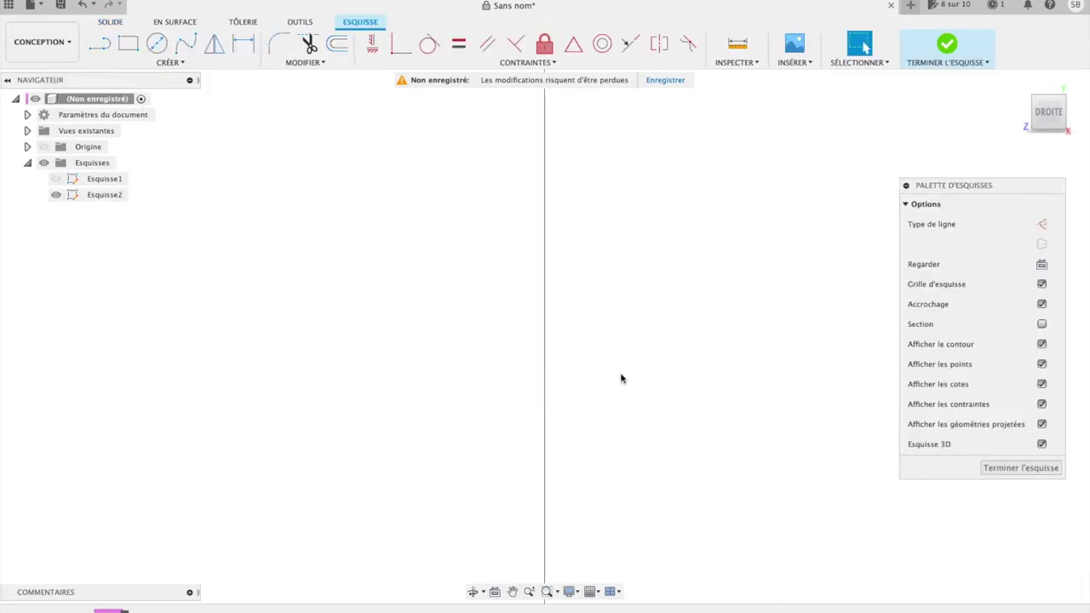
pyautogui.click(553, 265)
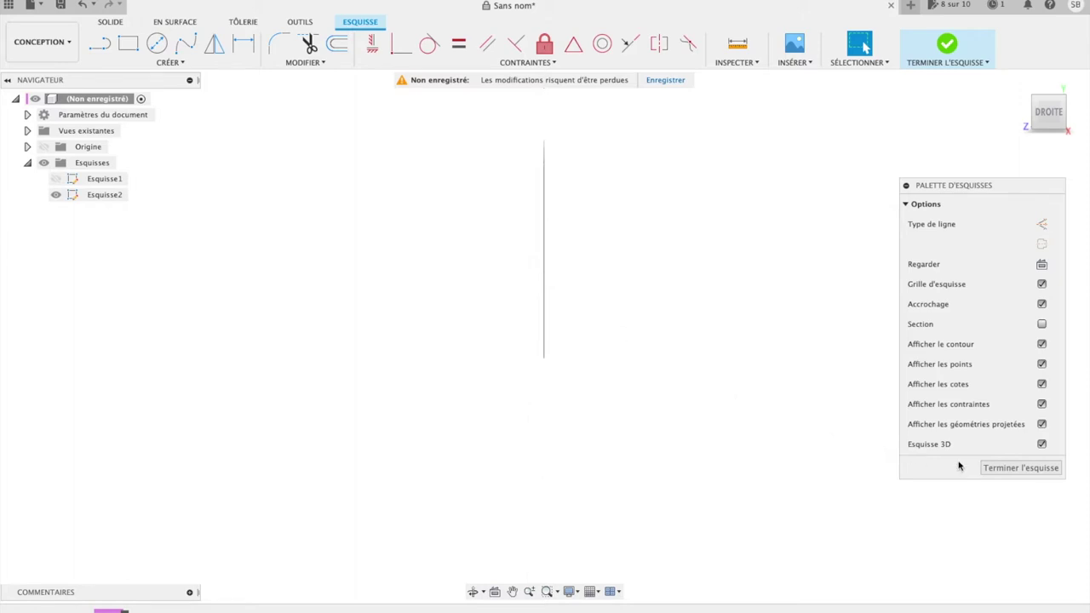
pyautogui.click(1020, 467)
# Return to the home view, show Esquisse1 again and hide Esquisse2.
pyautogui.click(1018, 82)
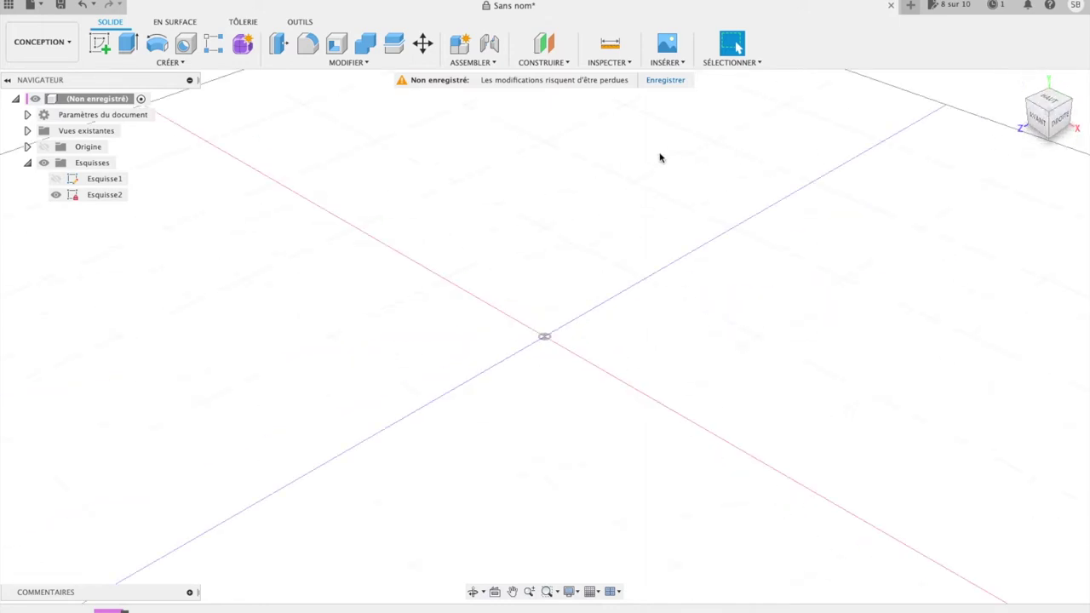
pyautogui.click(56, 181)
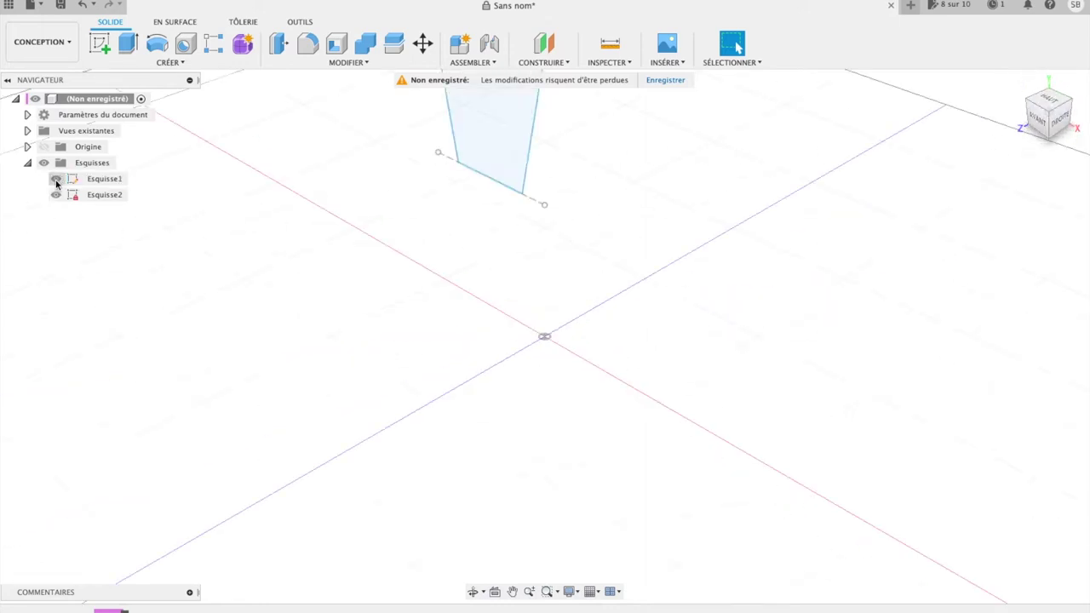
pyautogui.click(55, 195)
# Start Esquisse3 on the YZ side plane and view it straight on.
pyautogui.click(100, 46)
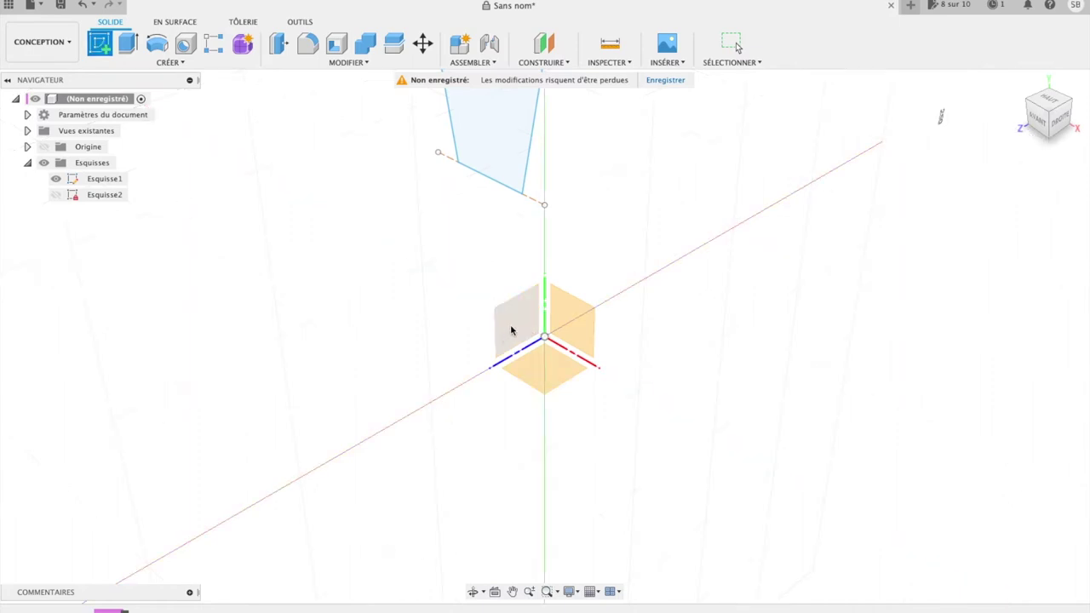
pyautogui.click(511, 331)
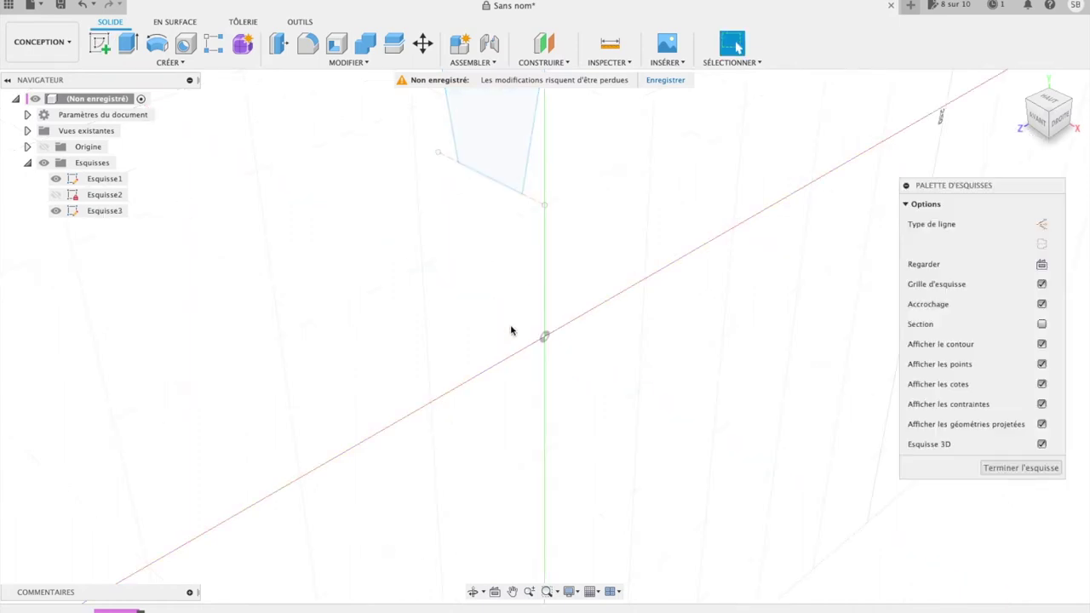
pyautogui.click(1040, 264)
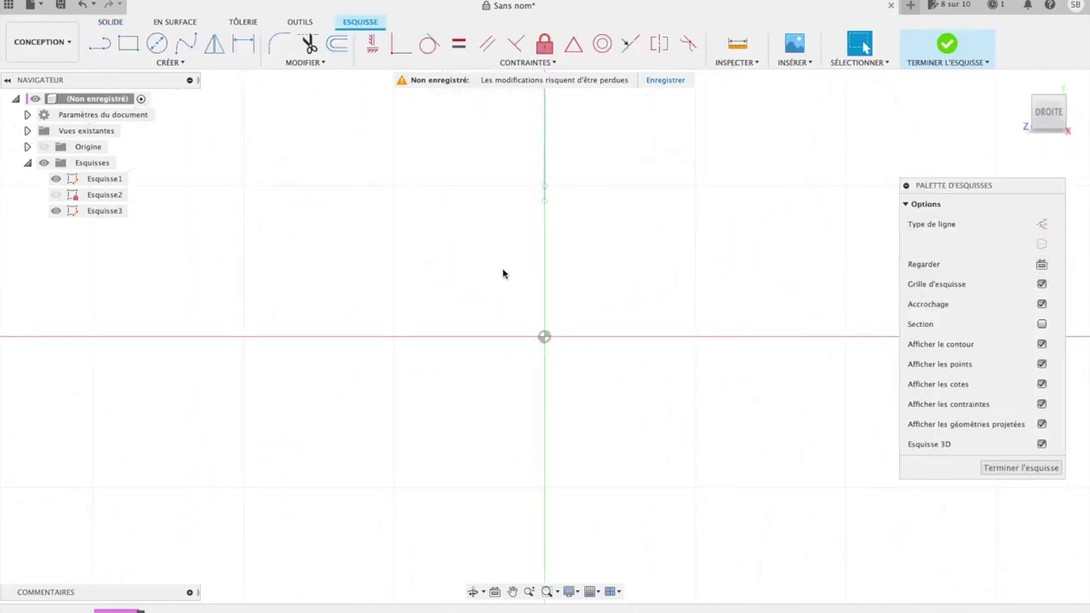
pyautogui.scroll(-5, 523, 268)
pyautogui.scroll(-1, 523, 268)
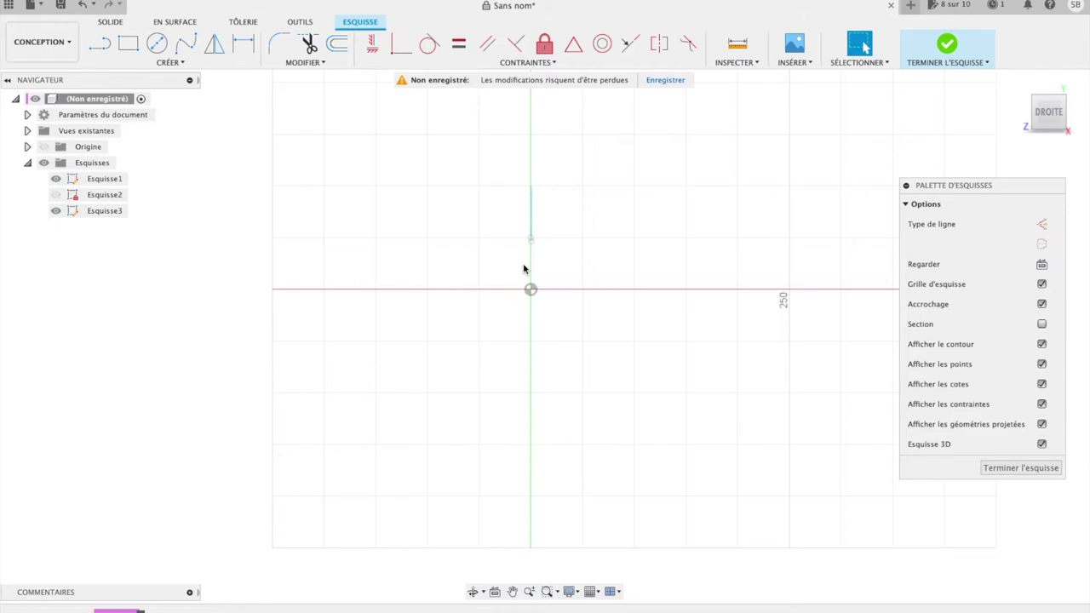
# Draw a 200 mm diameter circle centred below the origin and finish Esquisse3.
pyautogui.click(156, 43)
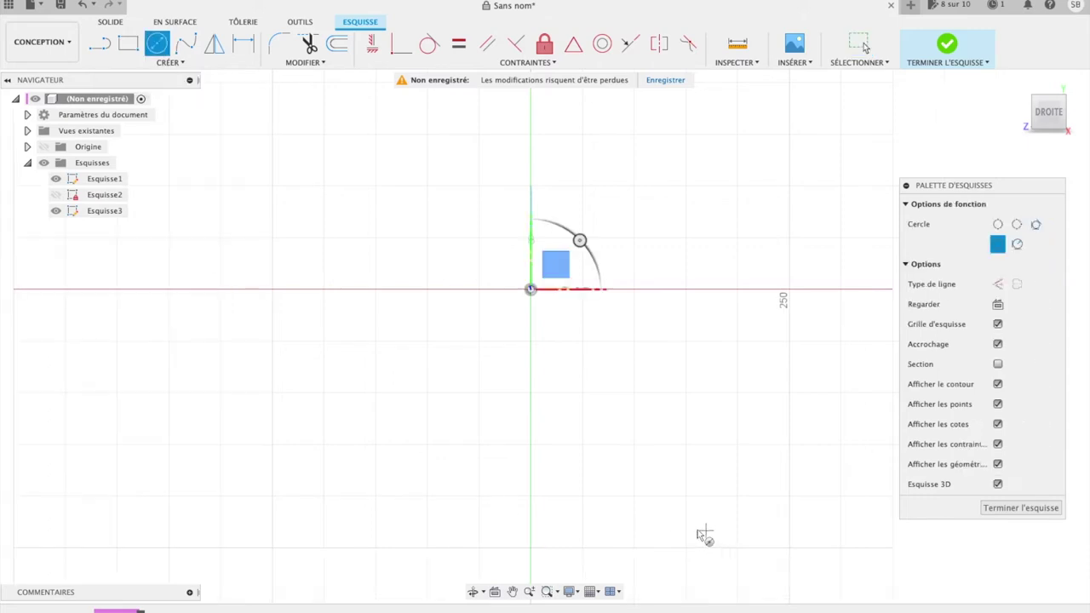
pyautogui.click(531, 497)
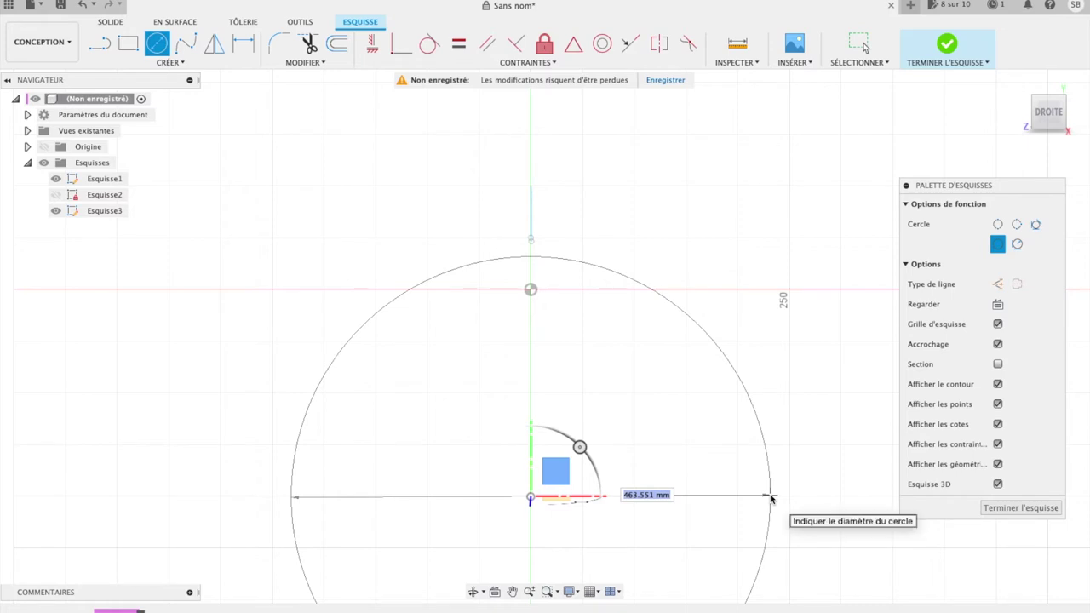
pyautogui.press('Tab')
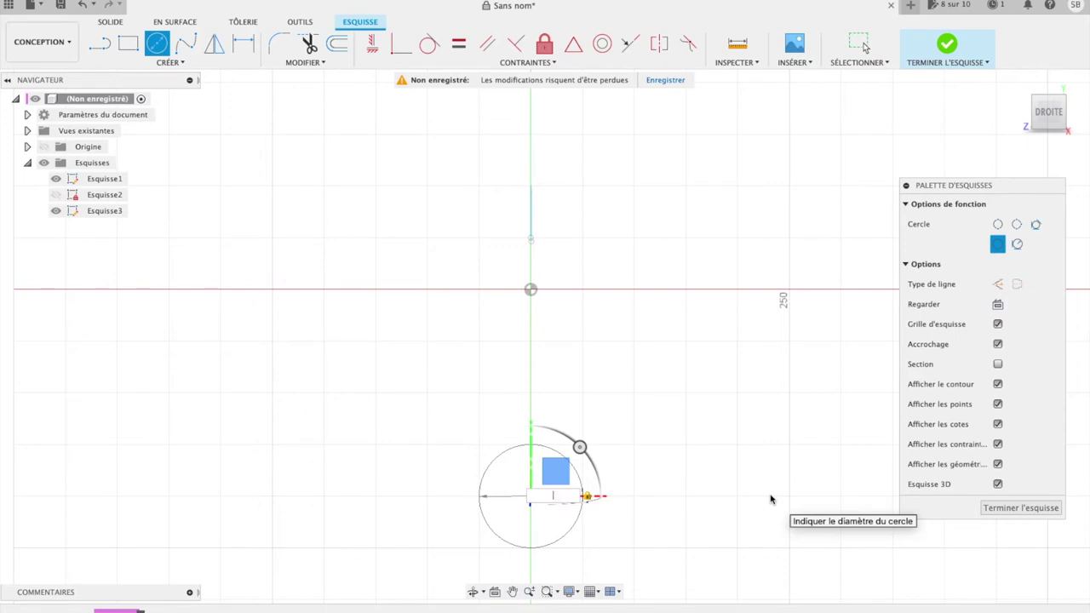
pyautogui.write('200')
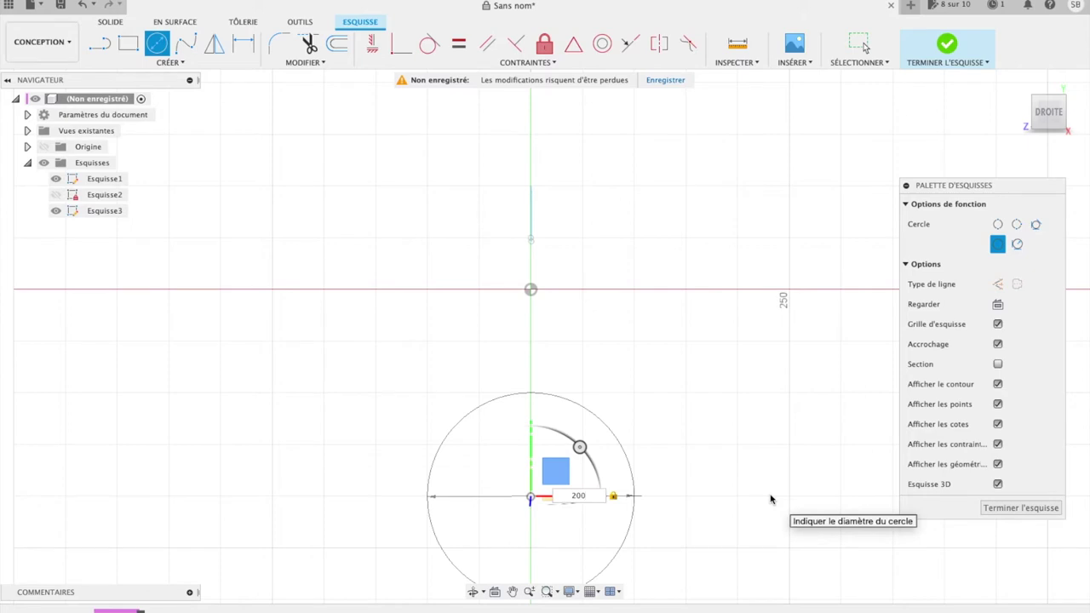
pyautogui.press('Return')
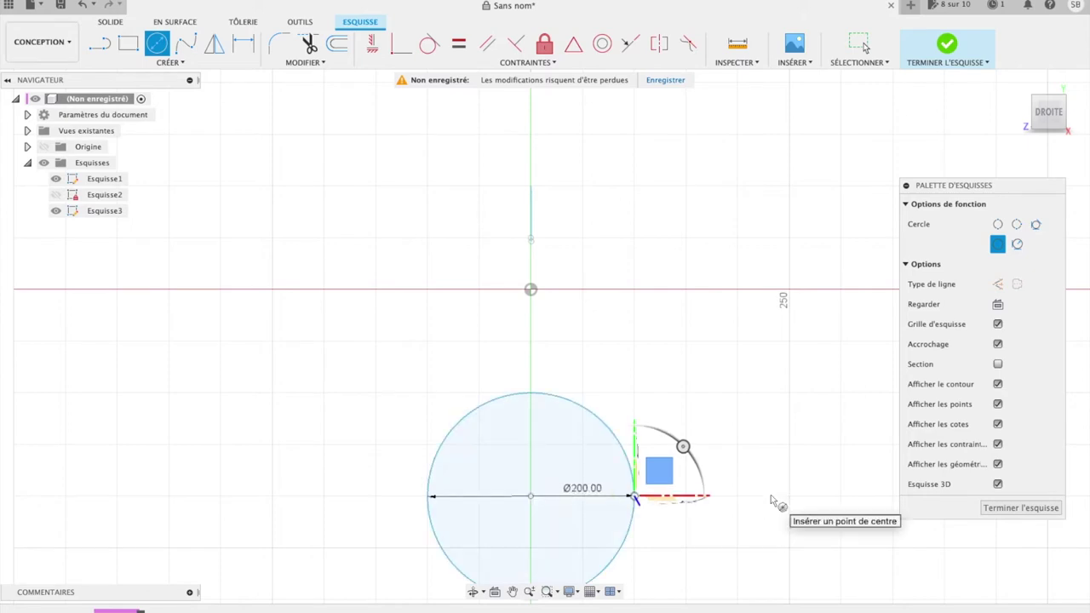
pyautogui.click(997, 509)
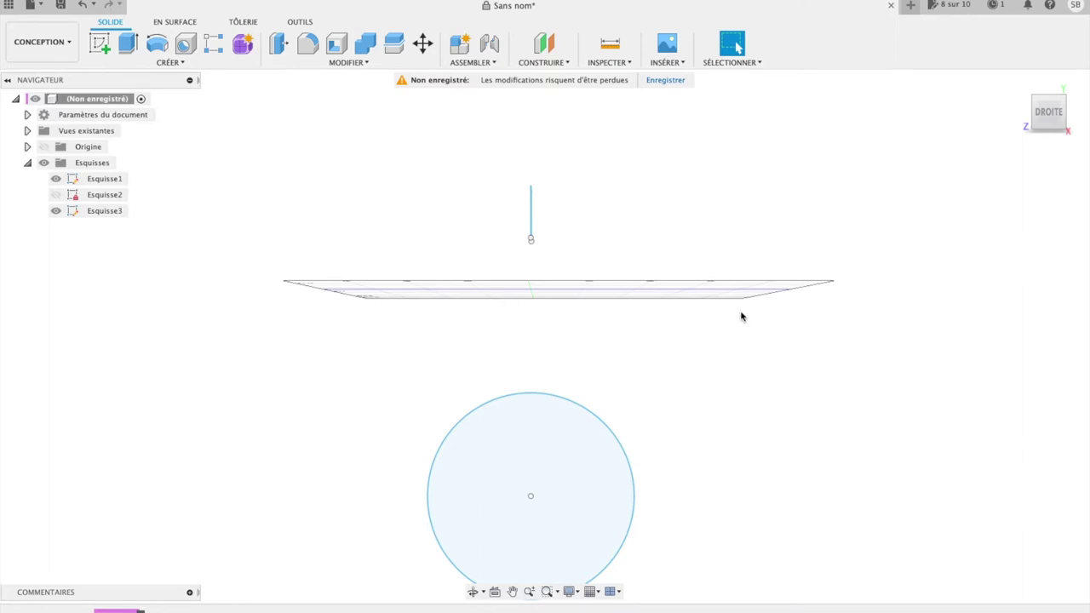
# Sweep the trapezoid profile along the 200 mm circle into a solid ring body.
pyautogui.click(1019, 85)
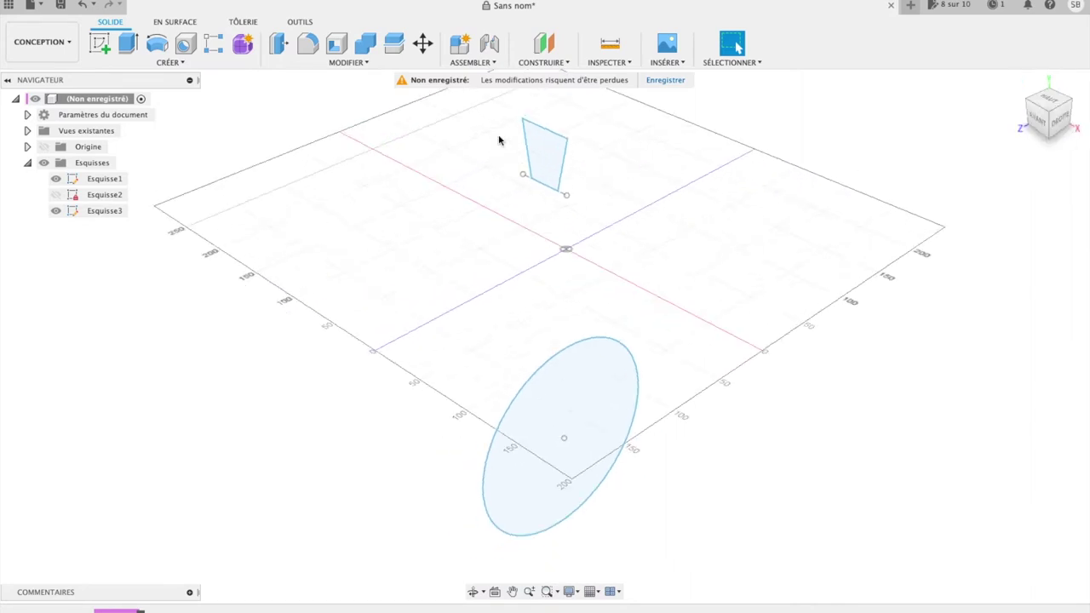
pyautogui.click(545, 160)
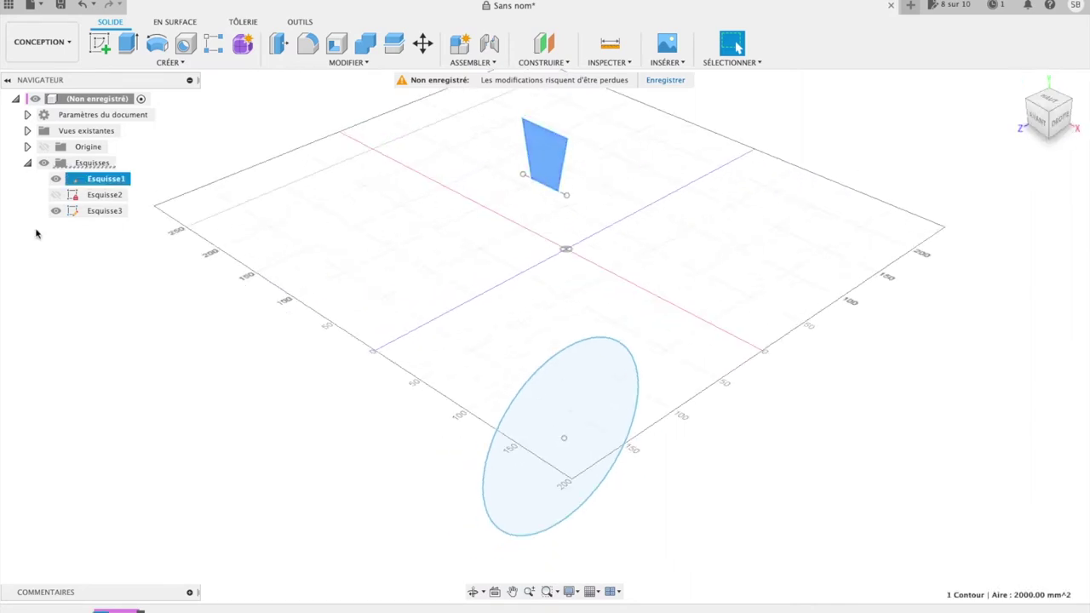
pyautogui.click(169, 63)
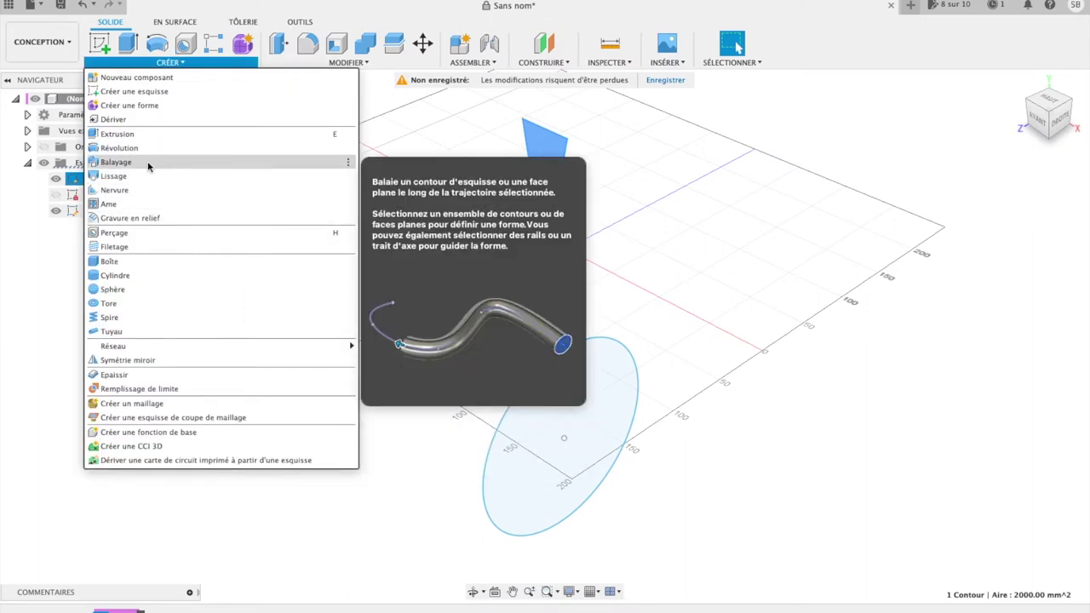
pyautogui.click(147, 162)
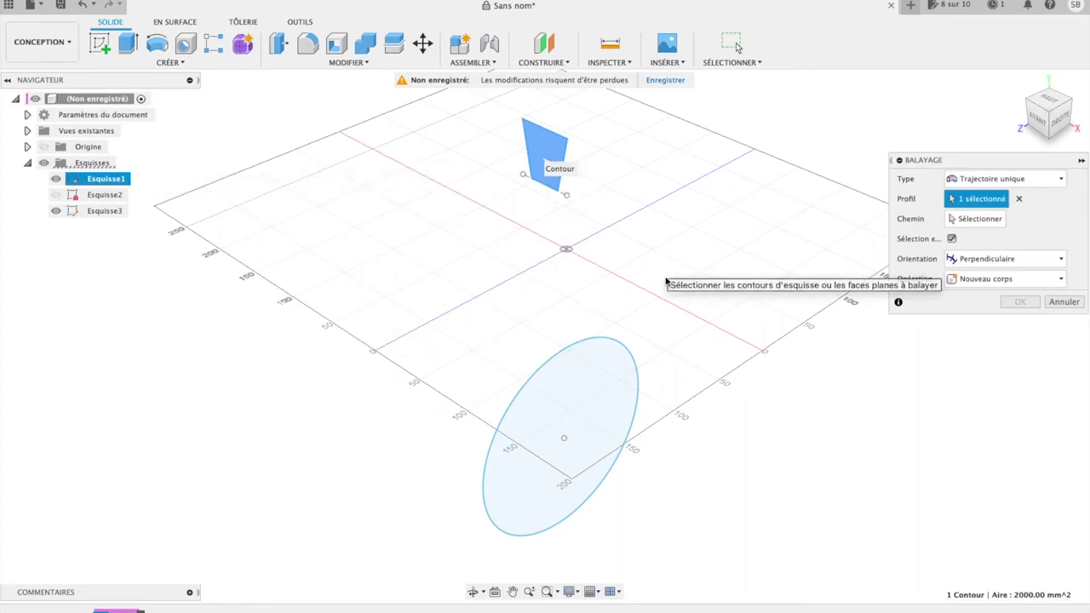
pyautogui.click(957, 219)
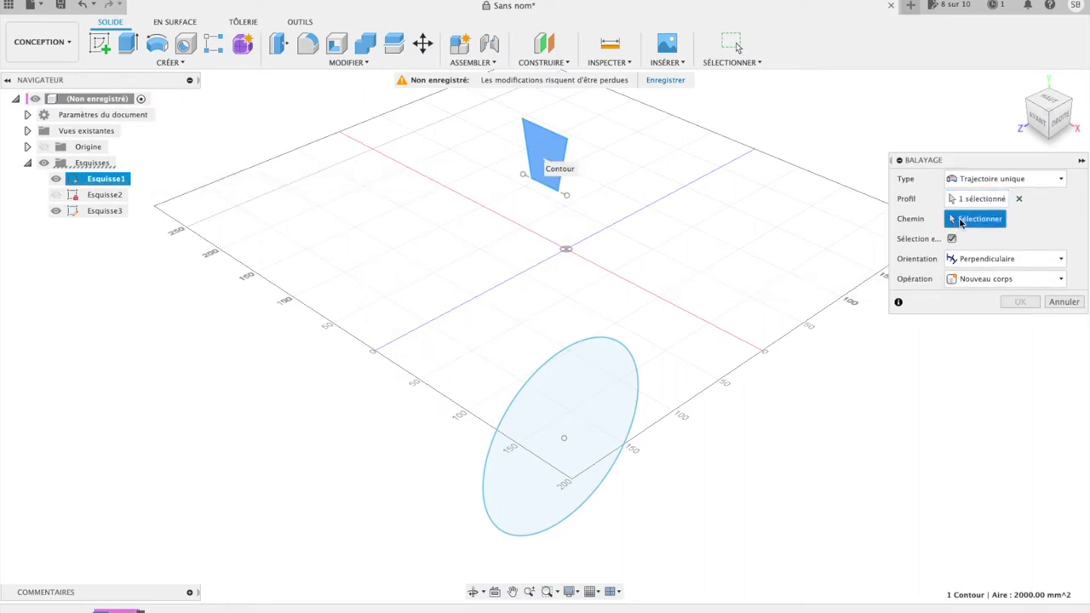
pyautogui.click(538, 368)
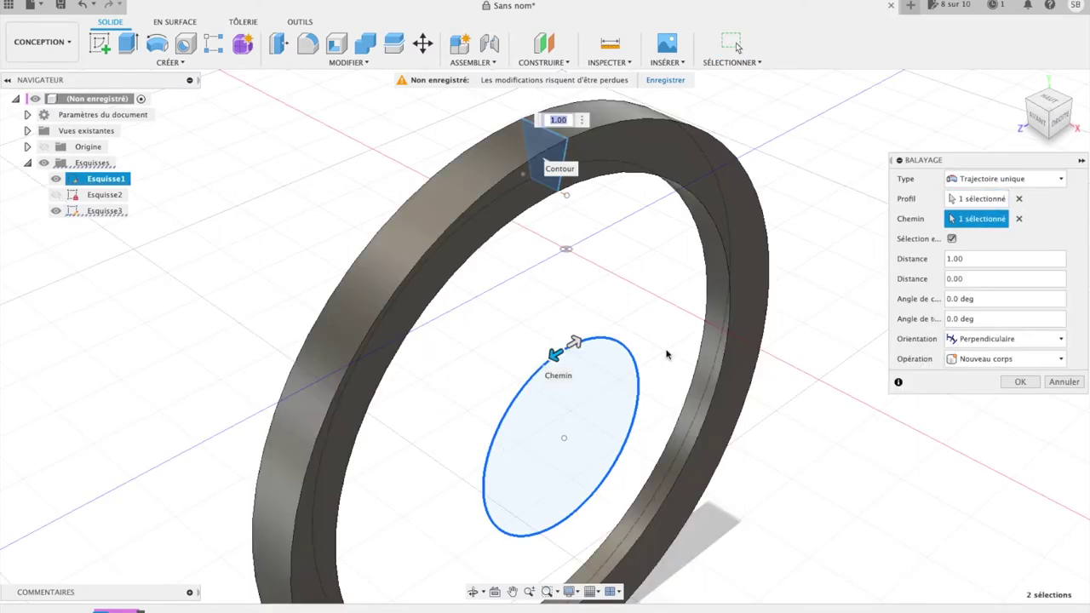
pyautogui.click(1021, 382)
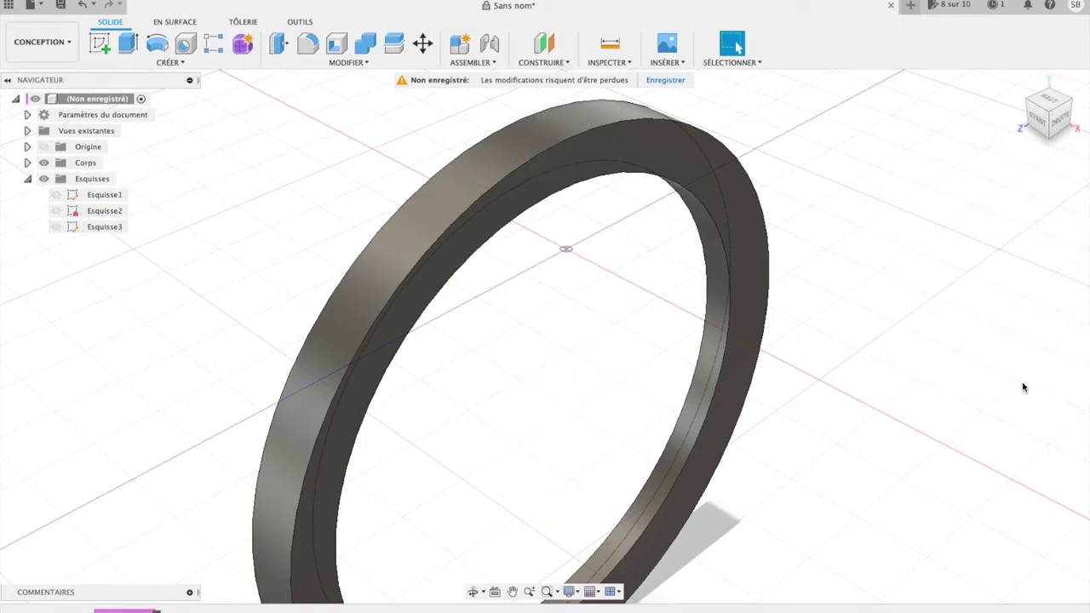
pyautogui.moveTo(1044, 109)
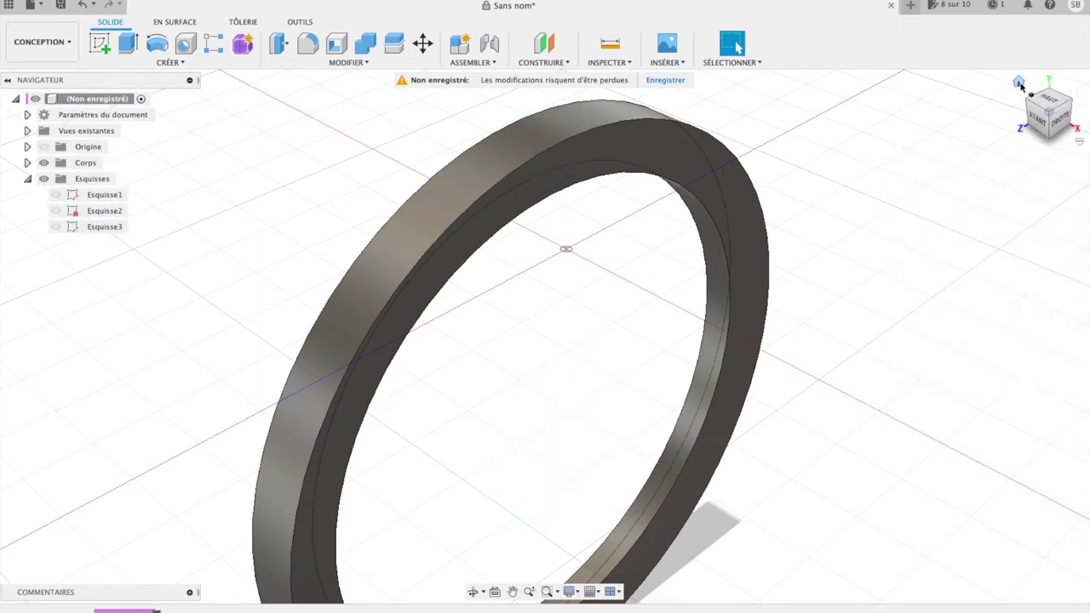
# View the ring from the right, then select Corps1 in the Corps folder and start Move.
pyautogui.click(1021, 86)
pyautogui.moveTo(1014, 92)
pyautogui.keyDown('shift'); pyautogui.mouseDown(button='middle')
pyautogui.moveTo(962, 100)
pyautogui.moveTo(959, 73)
pyautogui.moveTo(954, 105)
pyautogui.moveTo(979, 111)
pyautogui.mouseUp(button='middle'); pyautogui.keyUp('shift')
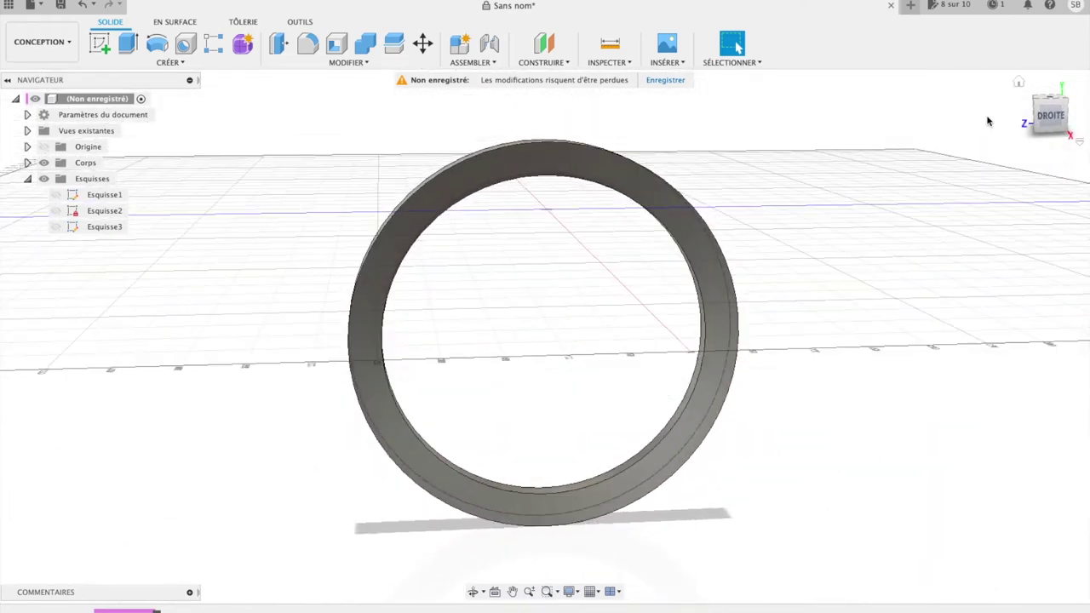
pyautogui.click(1050, 115)
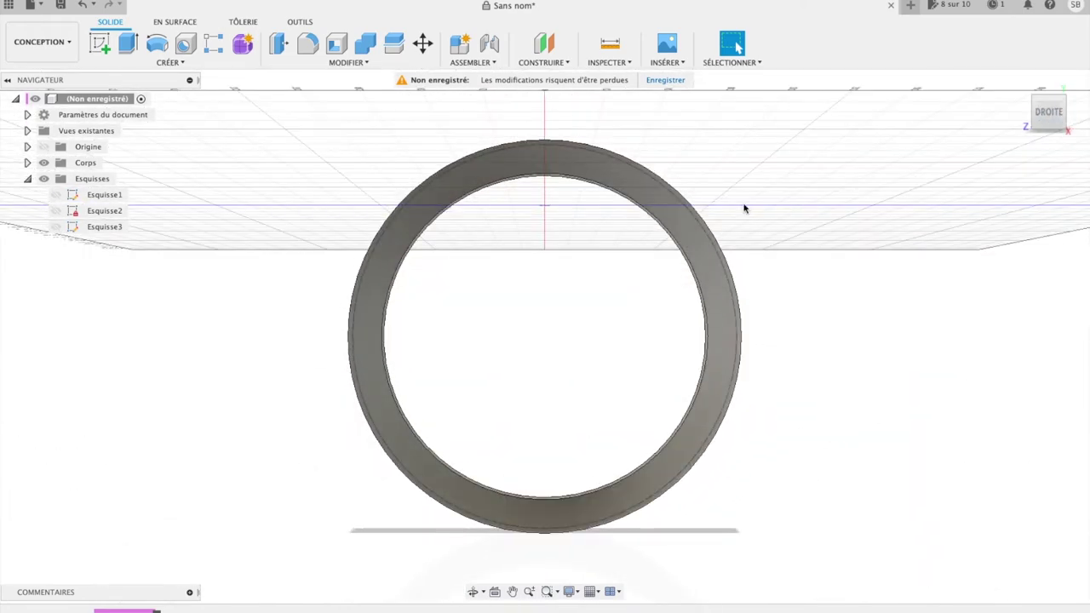
pyautogui.scroll(-1, 686, 213)
pyautogui.scroll(-3, 687, 213)
pyautogui.scroll(-1, 687, 212)
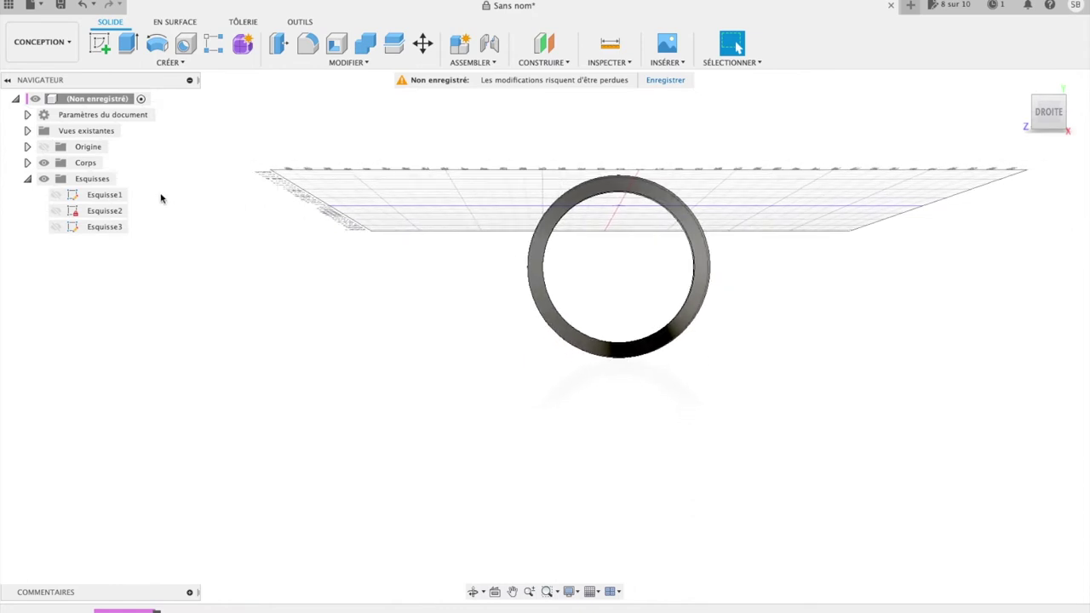
pyautogui.click(28, 163)
pyautogui.click(106, 179)
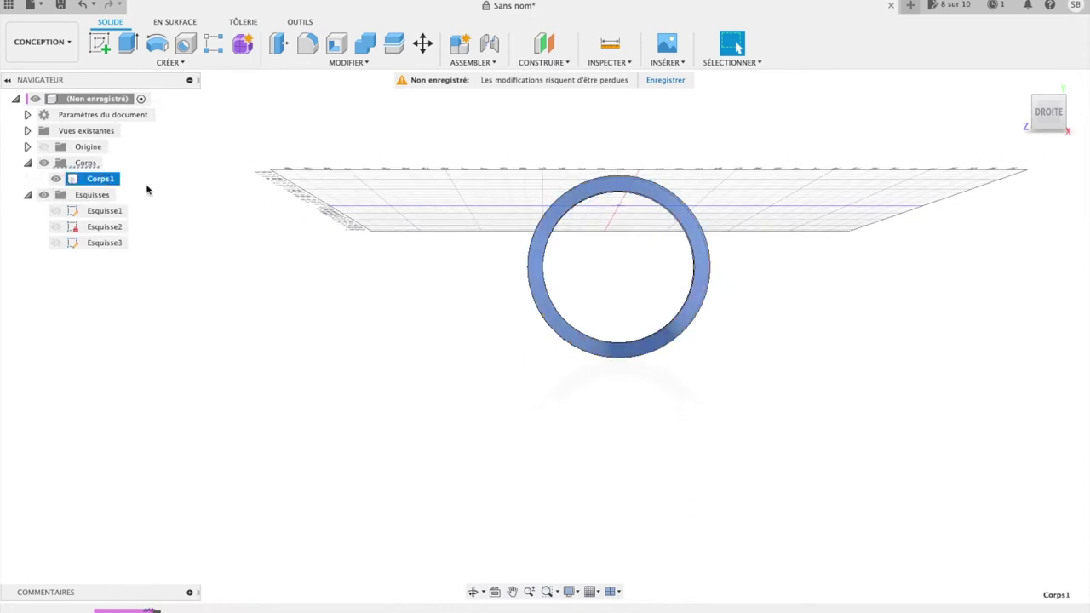
pyautogui.press('m')
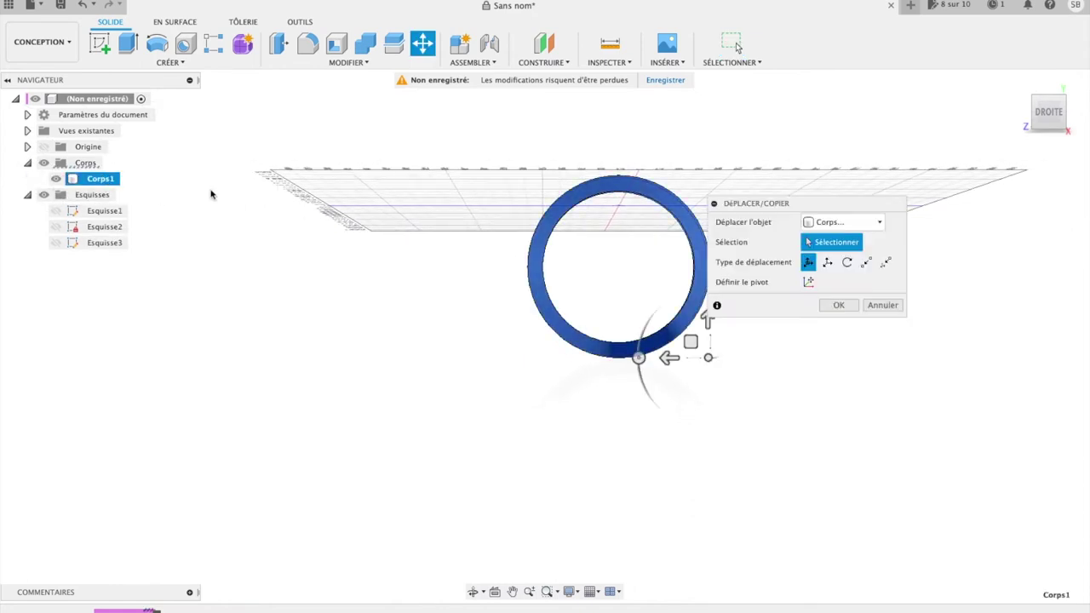
# Move Corps1 540.14 mm along Y, then return to the home view.
pyautogui.moveTo(793, 203); pyautogui.dragTo(980, 219)
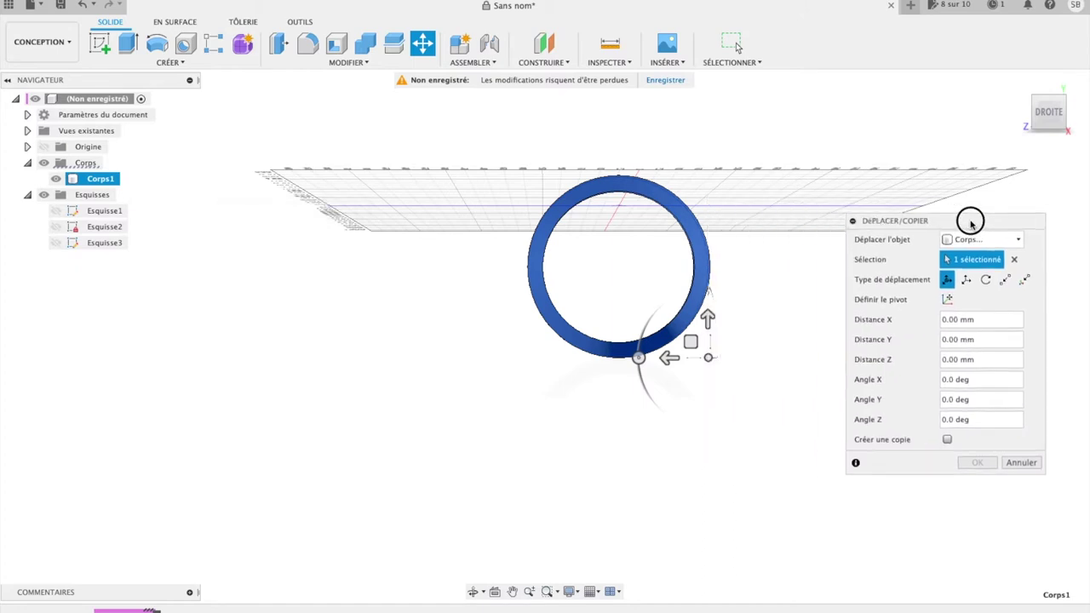
pyautogui.moveTo(709, 317); pyautogui.dragTo(708, 156)
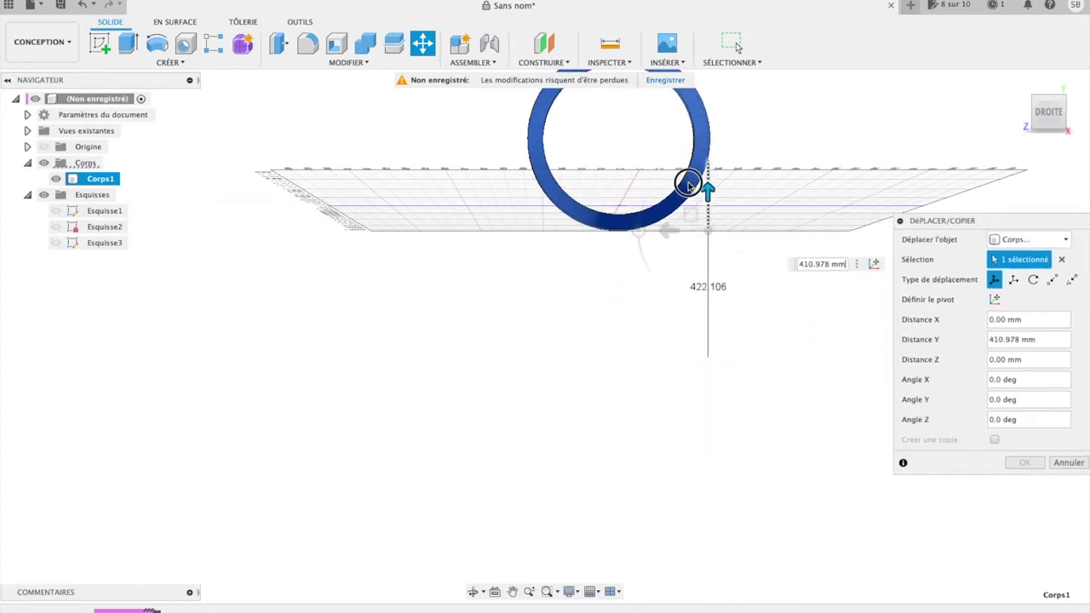
pyautogui.click(1024, 462)
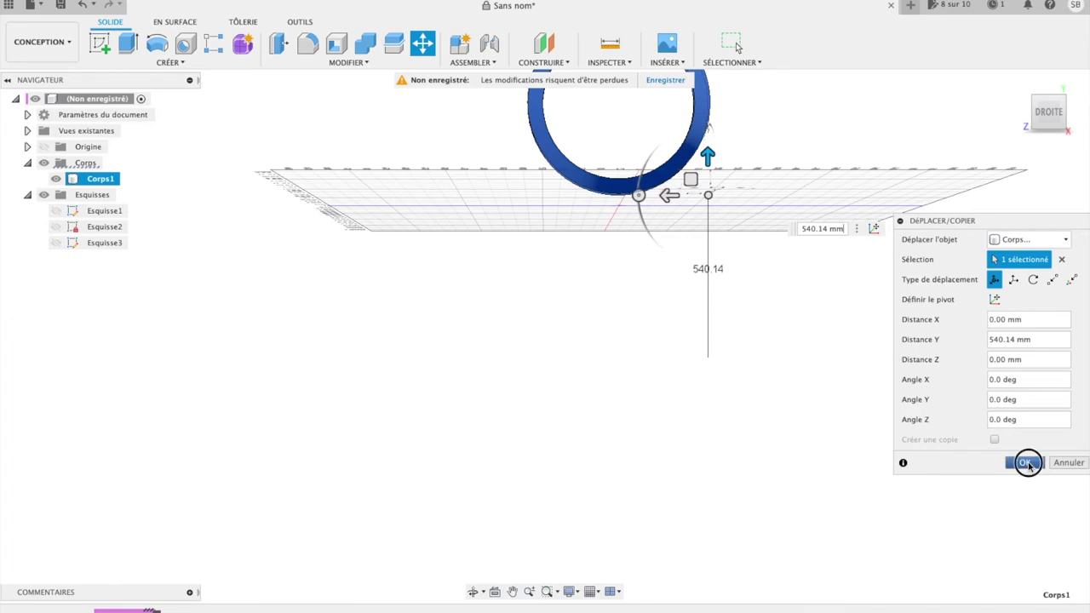
pyautogui.click(1018, 83)
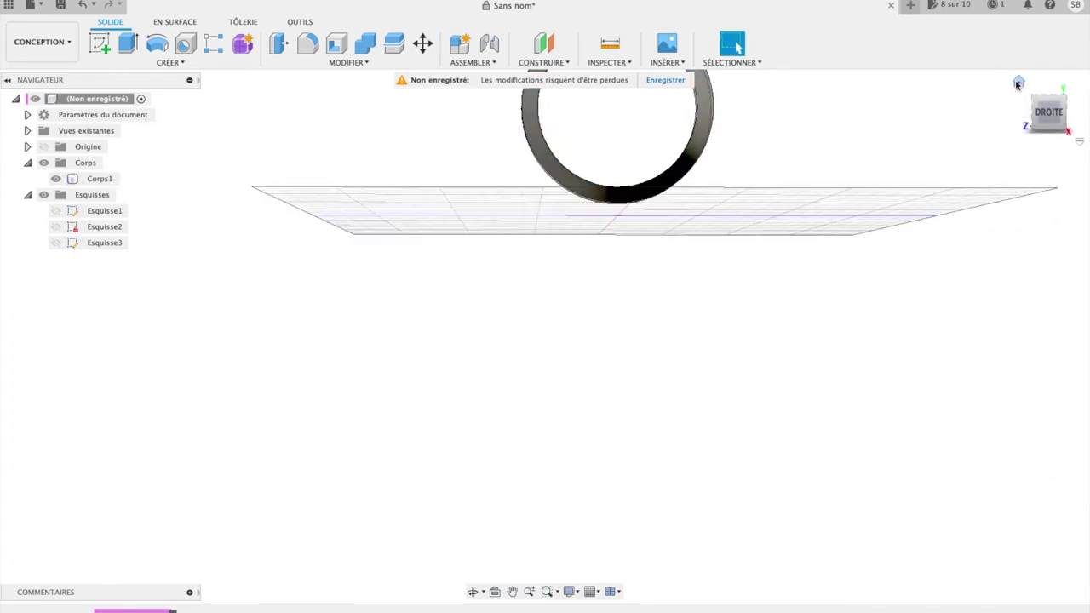
pyautogui.moveTo(1019, 82)
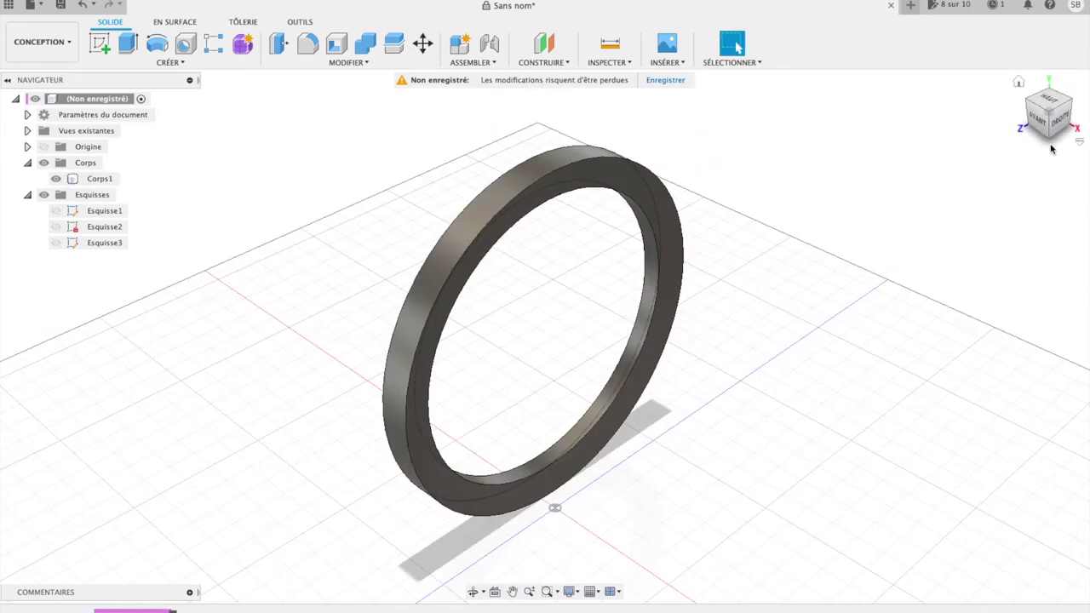
# View the ring from the right side, zoom in close, and bring up the display settings.
pyautogui.click(1063, 122)
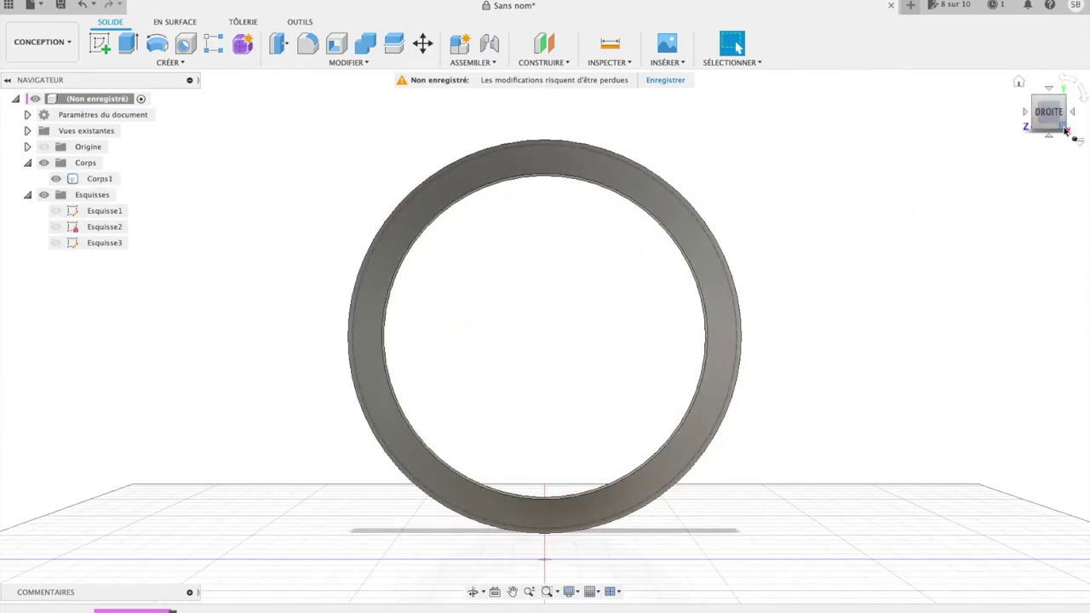
pyautogui.click(1018, 84)
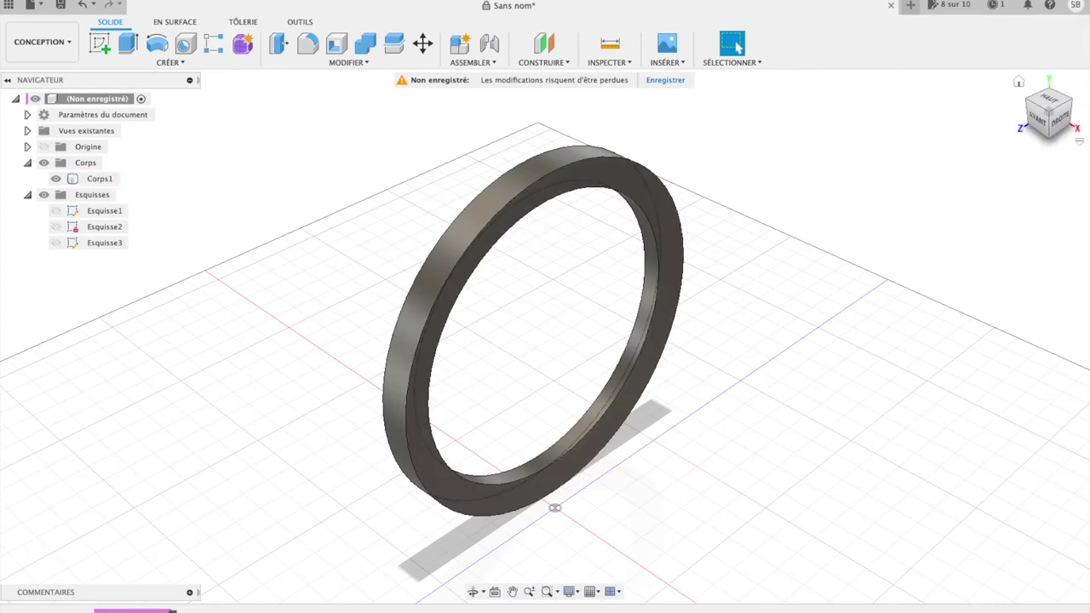
pyautogui.click(1061, 119)
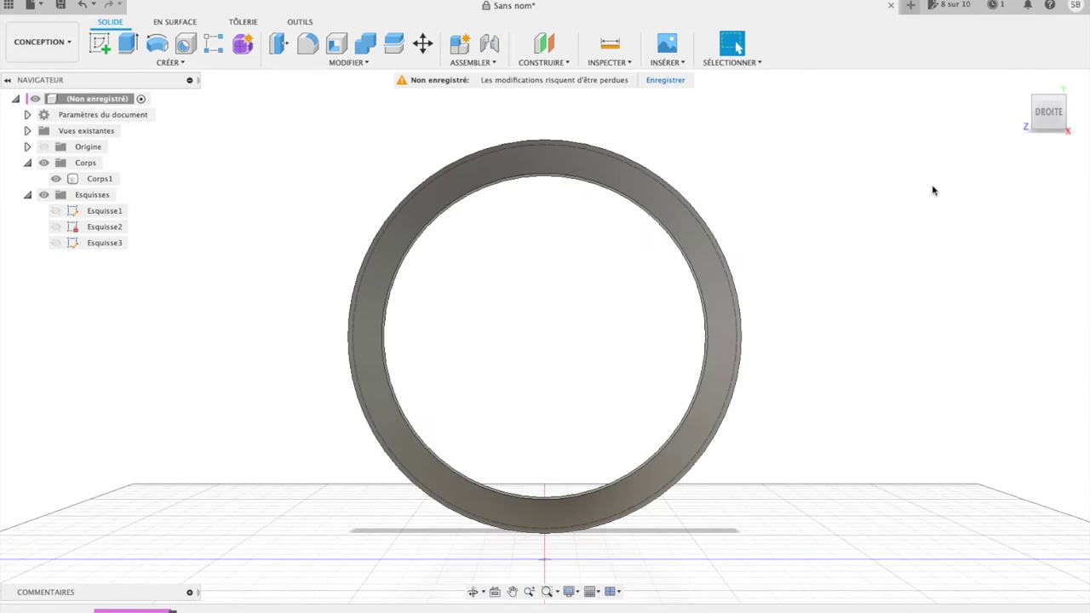
pyautogui.scroll(3, 547, 189)
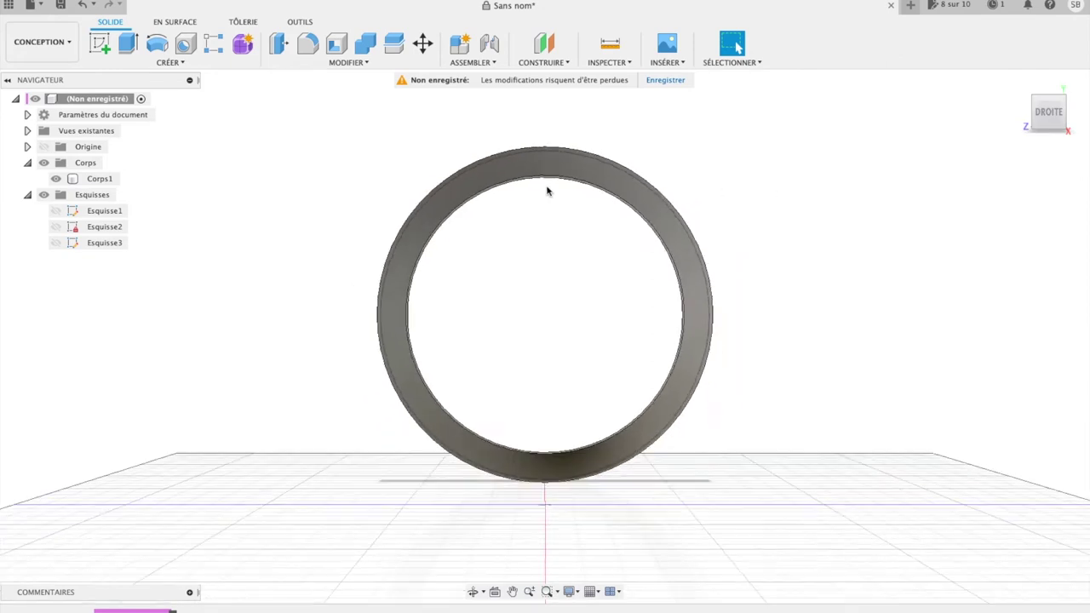
pyautogui.scroll(2, 547, 189)
pyautogui.scroll(2, 547, 189)
pyautogui.scroll(2, 547, 189)
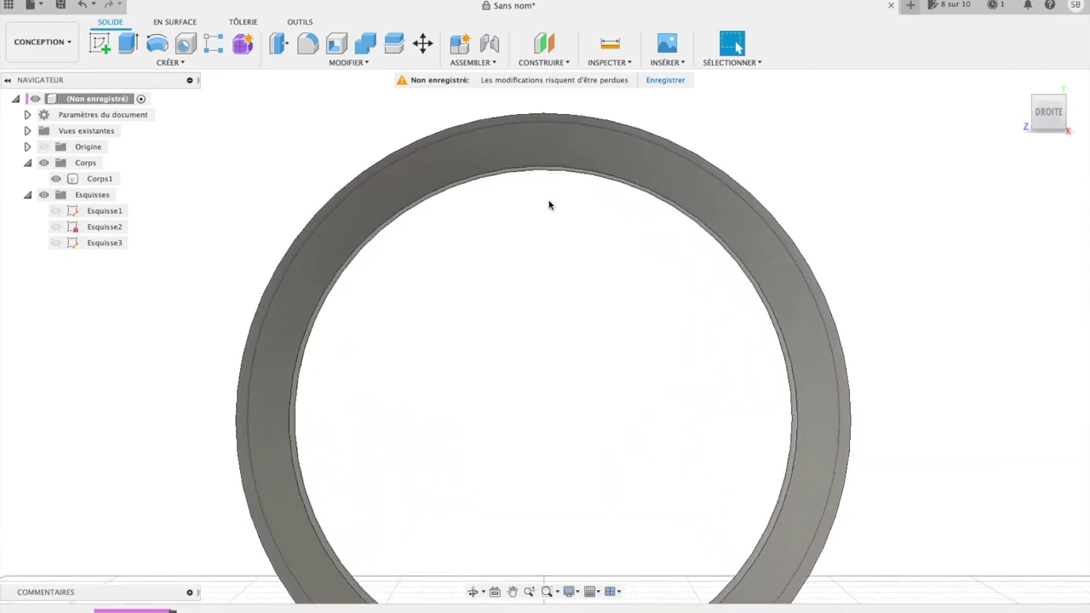
pyautogui.click(578, 593)
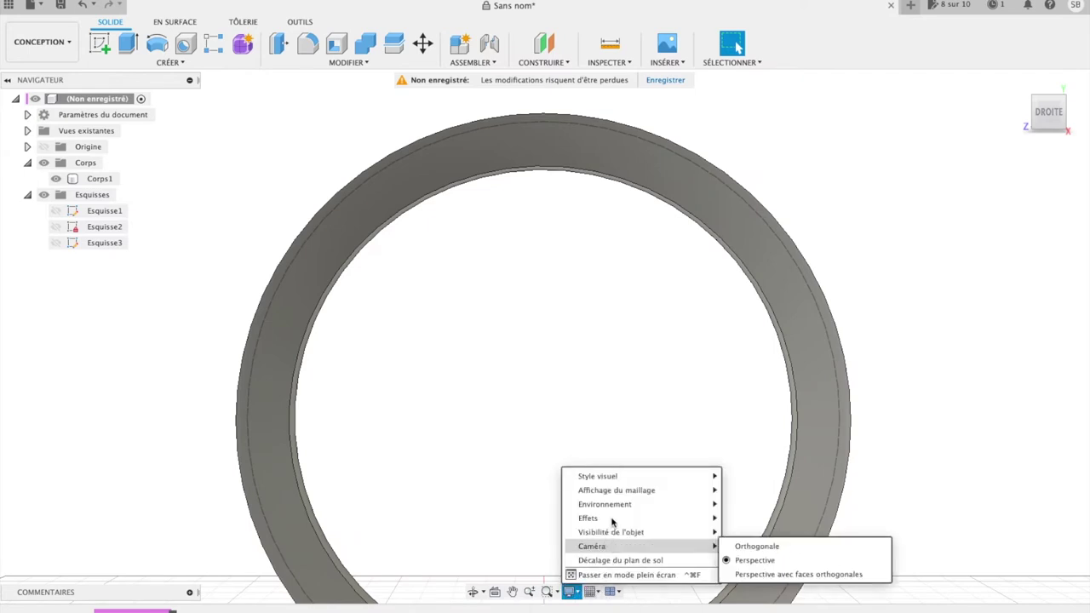
pyautogui.moveTo(587, 517)
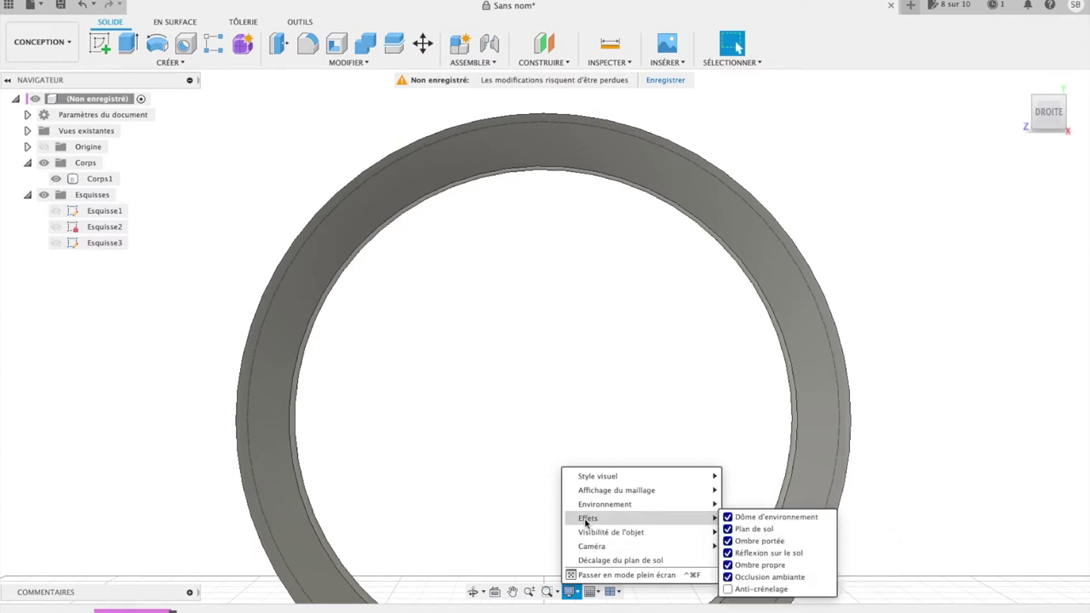
# Turn on anti-aliasing and face groups, with the shaded visible-edges style.
pyautogui.click(728, 589)
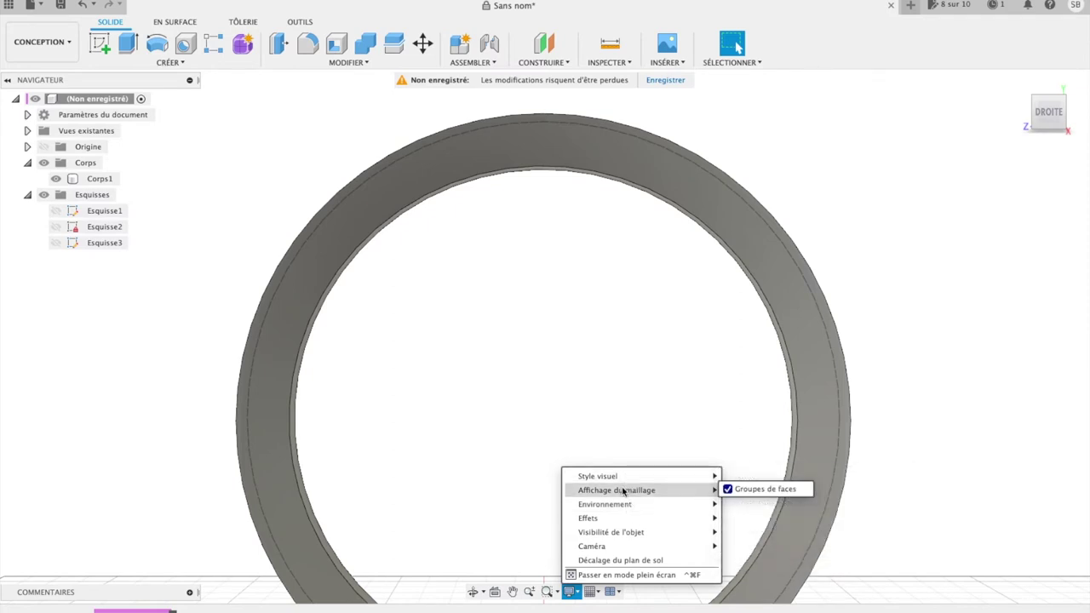
pyautogui.click(726, 491)
pyautogui.moveTo(597, 476)
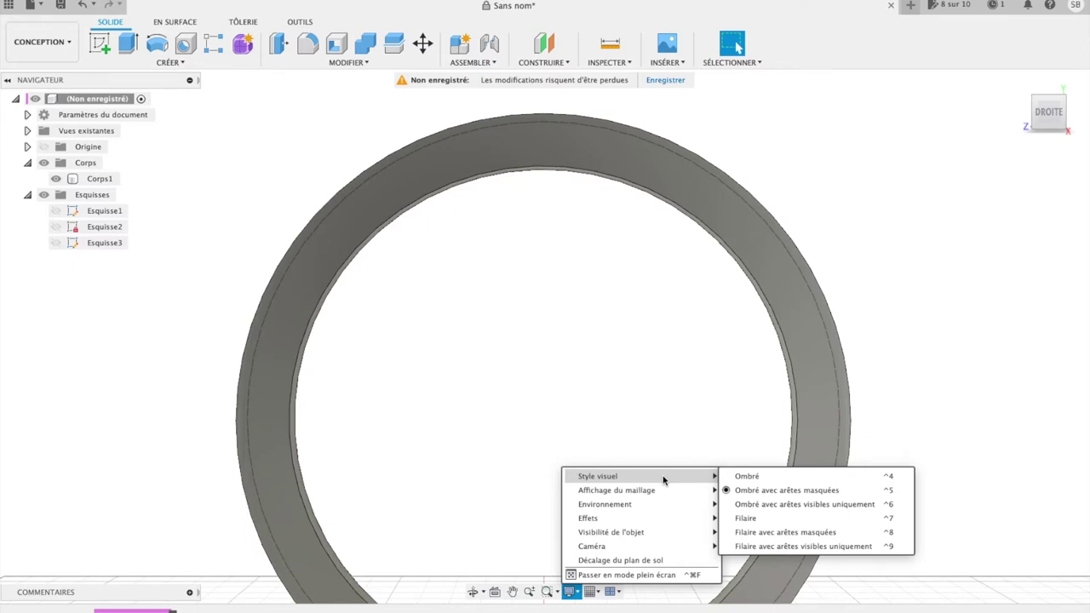
pyautogui.click(726, 508)
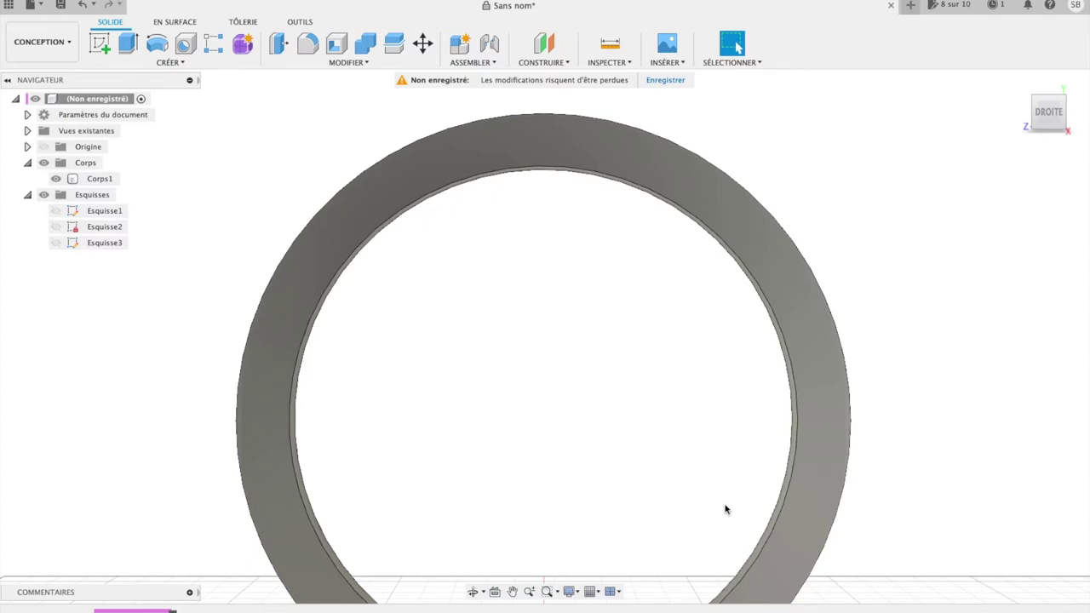
pyautogui.click(785, 500)
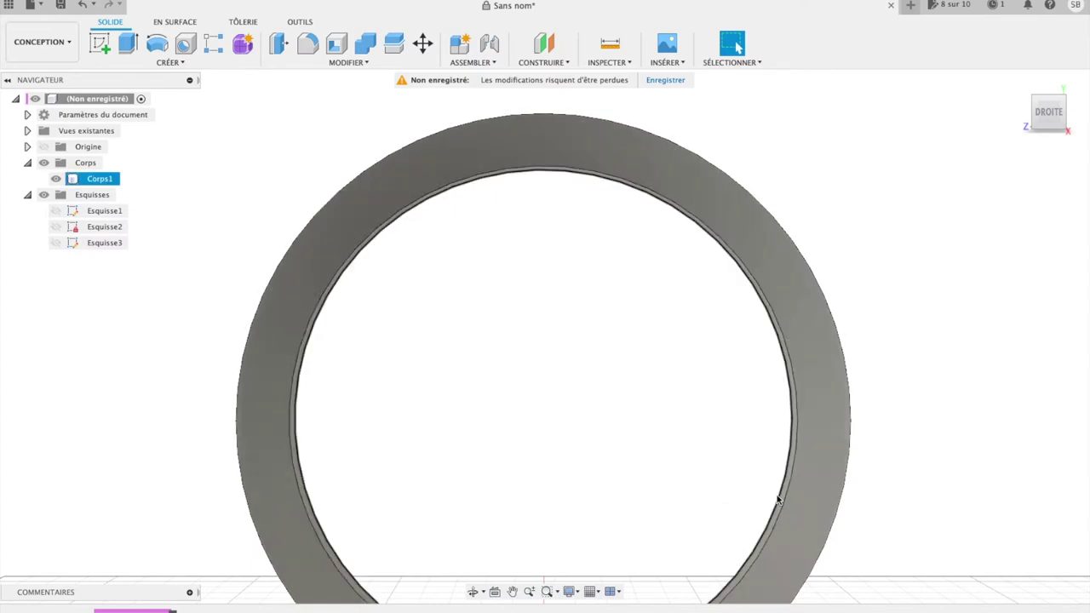
pyautogui.click(674, 530)
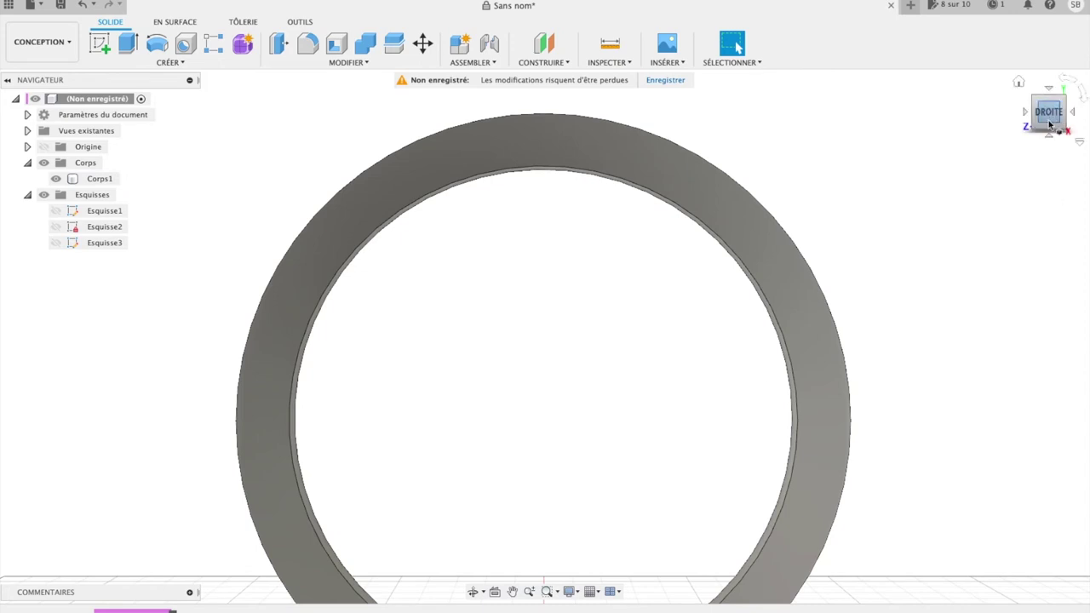
# Try wireframe and shaded-with-edges, settle on plain Ombré style, then recentre the ring.
pyautogui.click(569, 592)
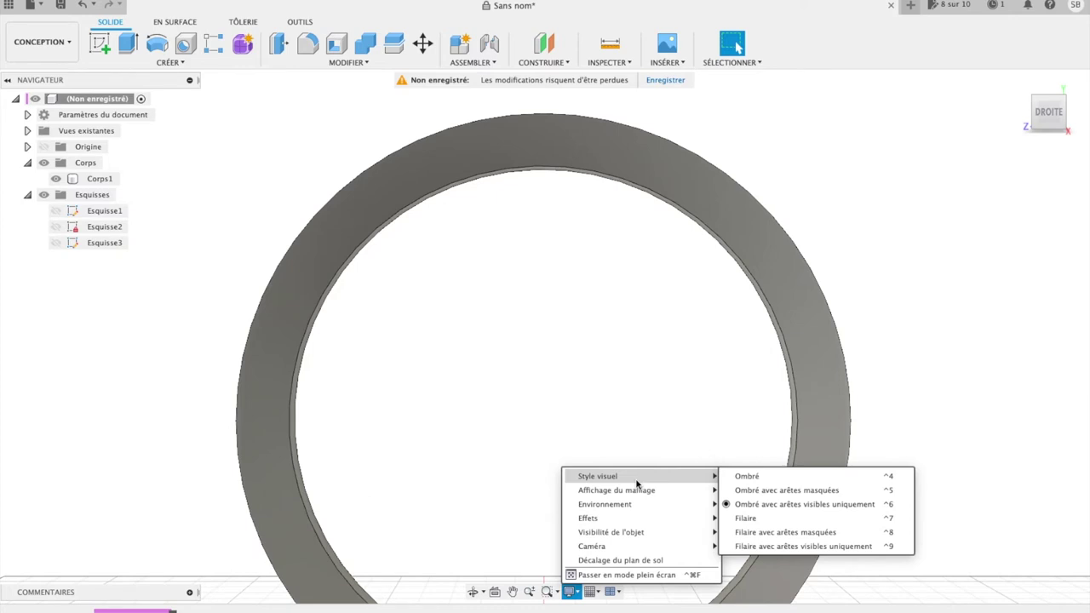
pyautogui.click(724, 518)
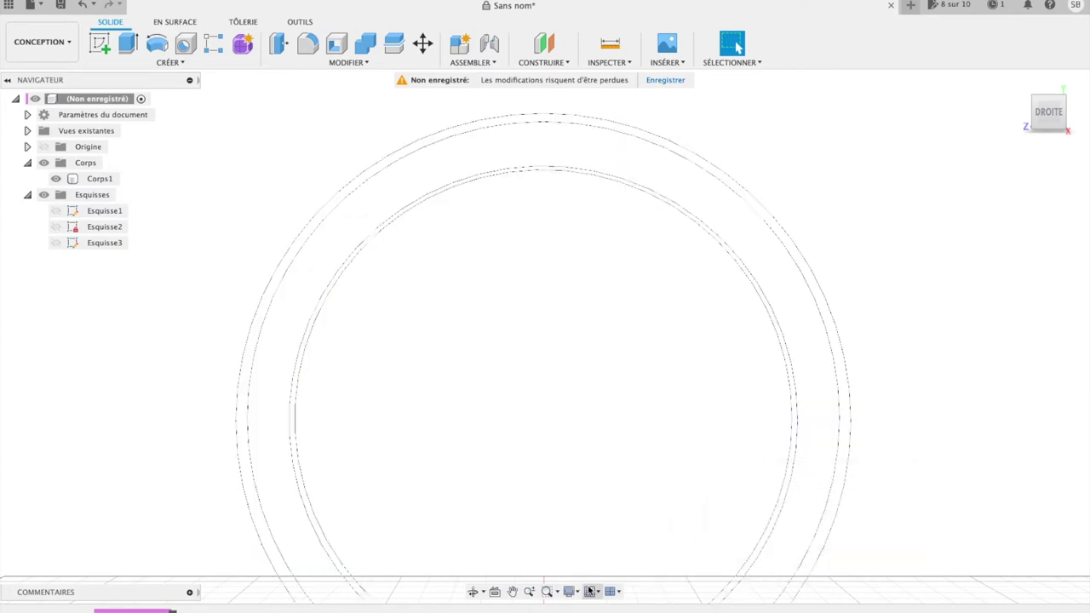
pyautogui.click(570, 591)
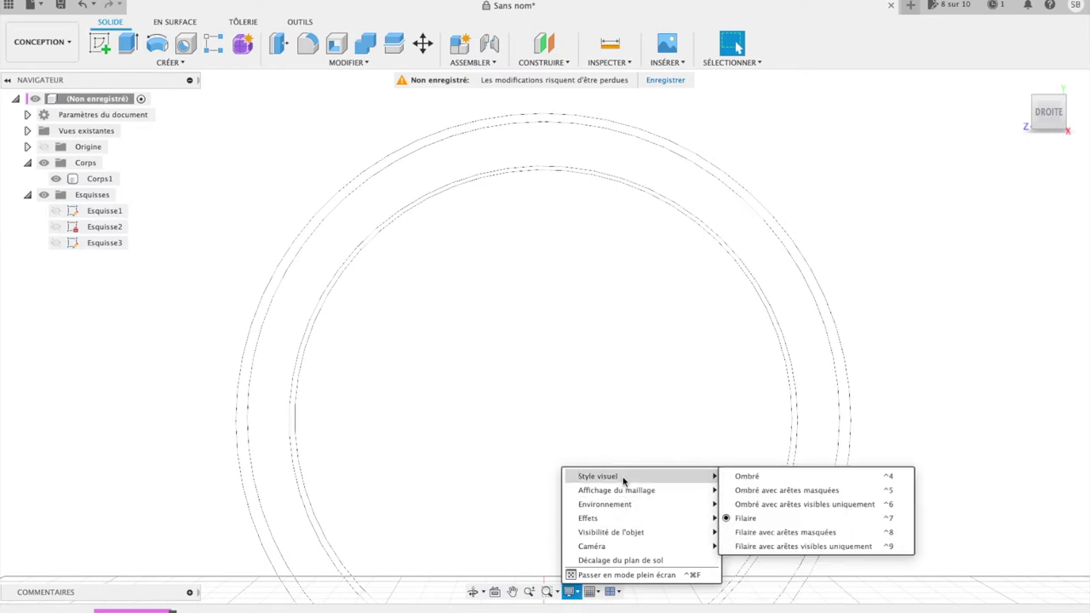
pyautogui.click(740, 490)
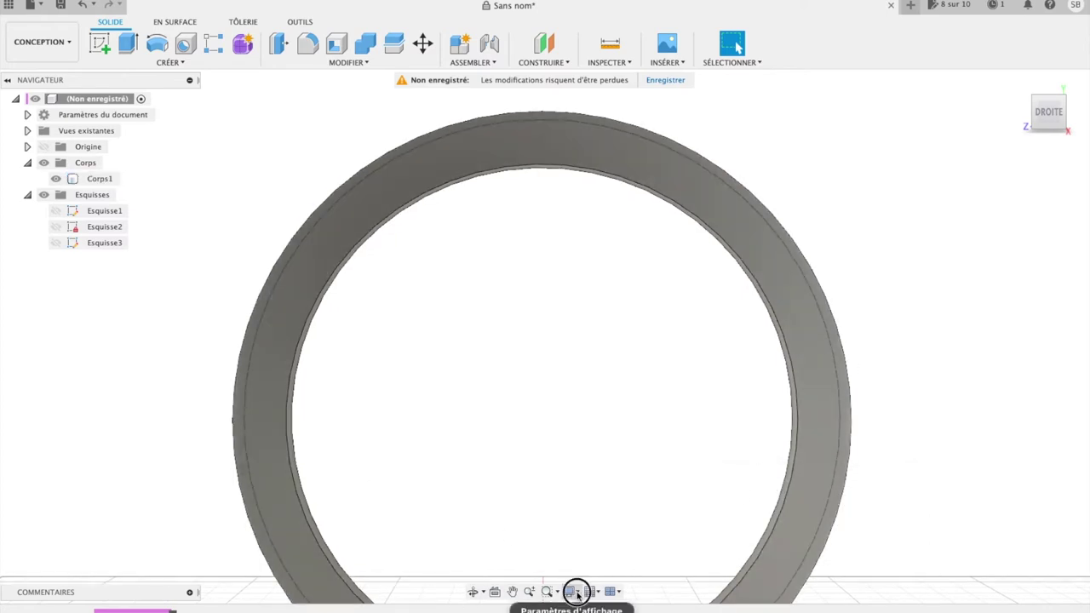
pyautogui.click(566, 595)
pyautogui.click(756, 476)
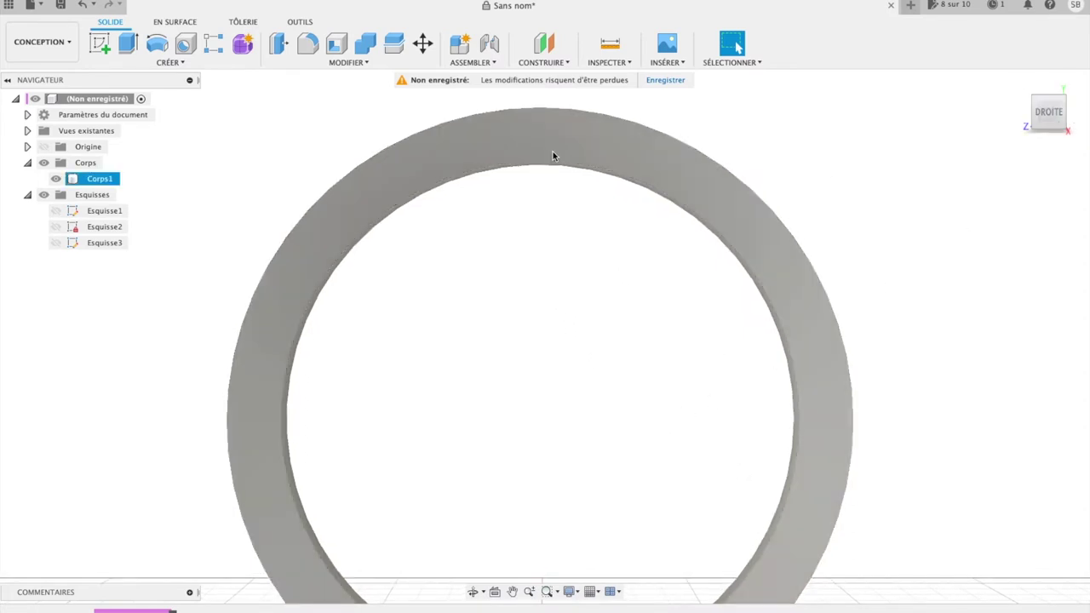
pyautogui.click(511, 592)
pyautogui.moveTo(540, 244)
pyautogui.mouseDown()
pyautogui.moveTo(523, 591)
pyautogui.moveTo(576, 481)
pyautogui.moveTo(567, 562)
pyautogui.mouseUp()
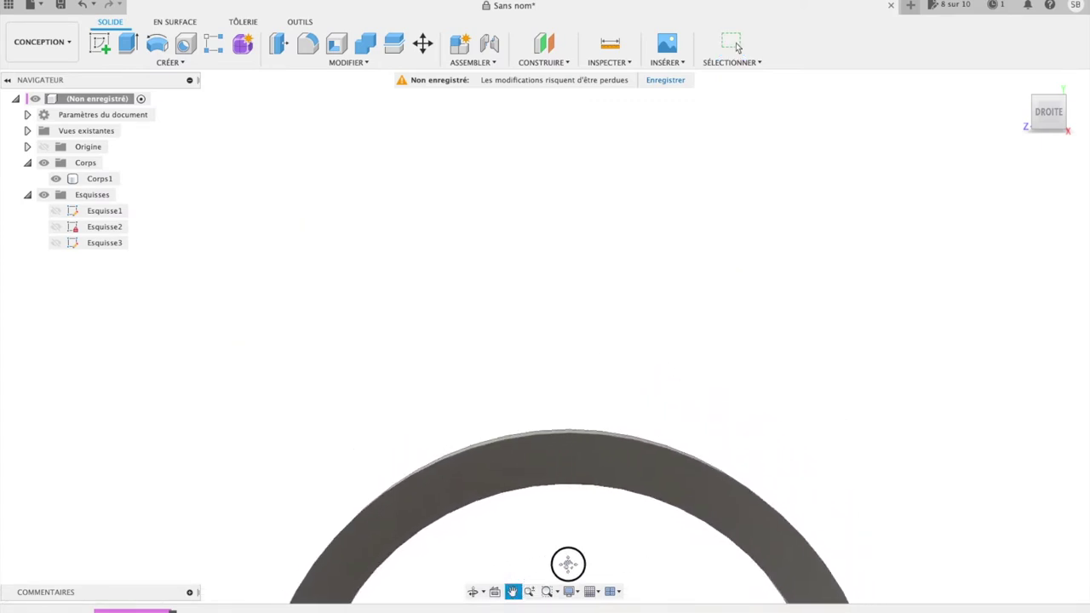
pyautogui.moveTo(557, 527); pyautogui.dragTo(564, 452)
pyautogui.press('Escape')
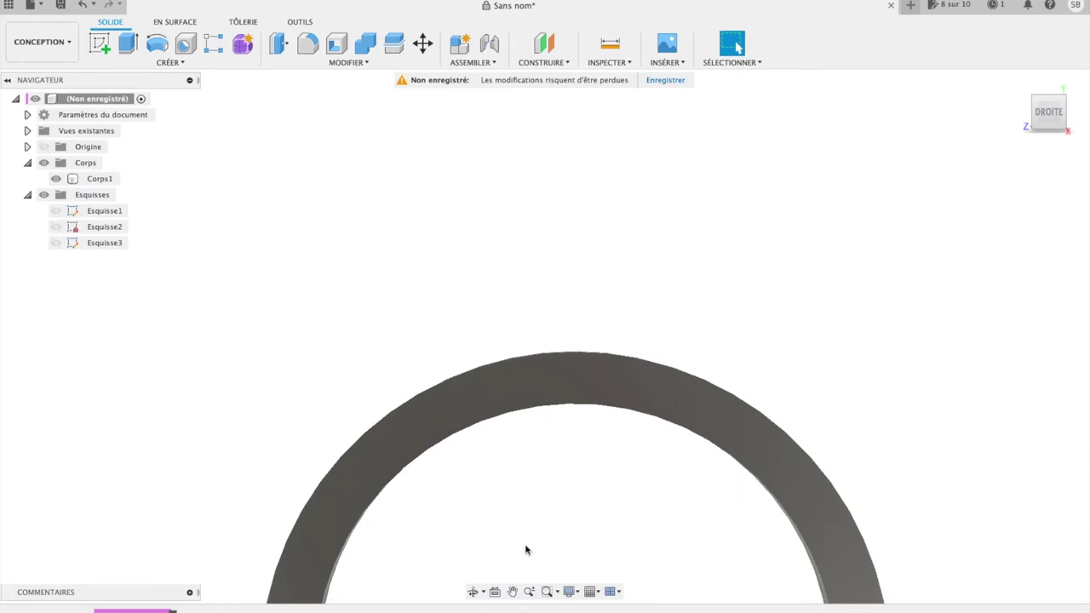
# Create and finish an empty sketch, Esquisse4, on a plane.
pyautogui.click(100, 43)
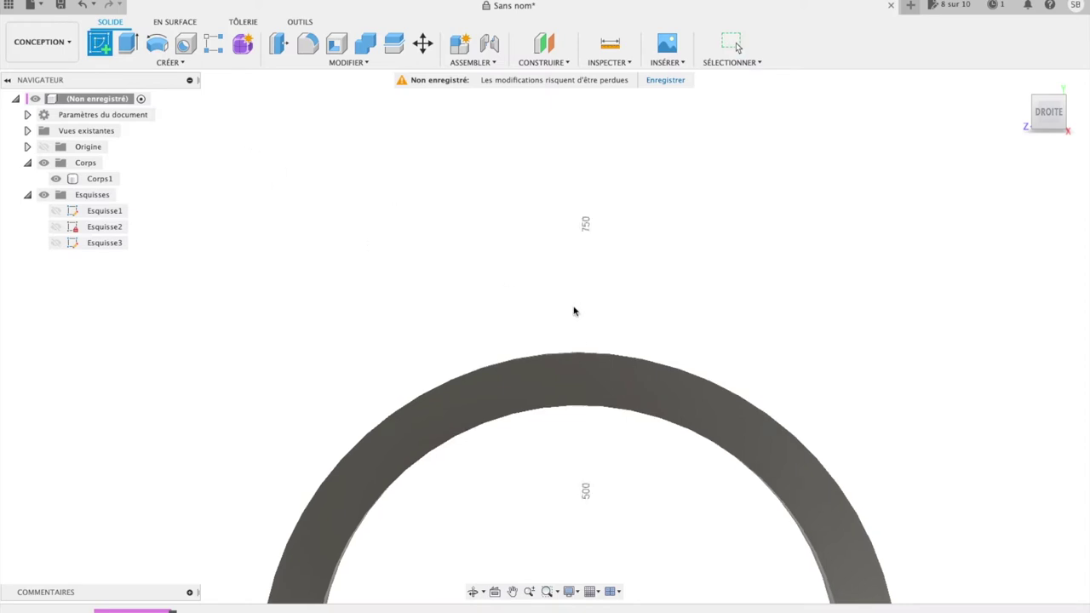
pyautogui.click(588, 450)
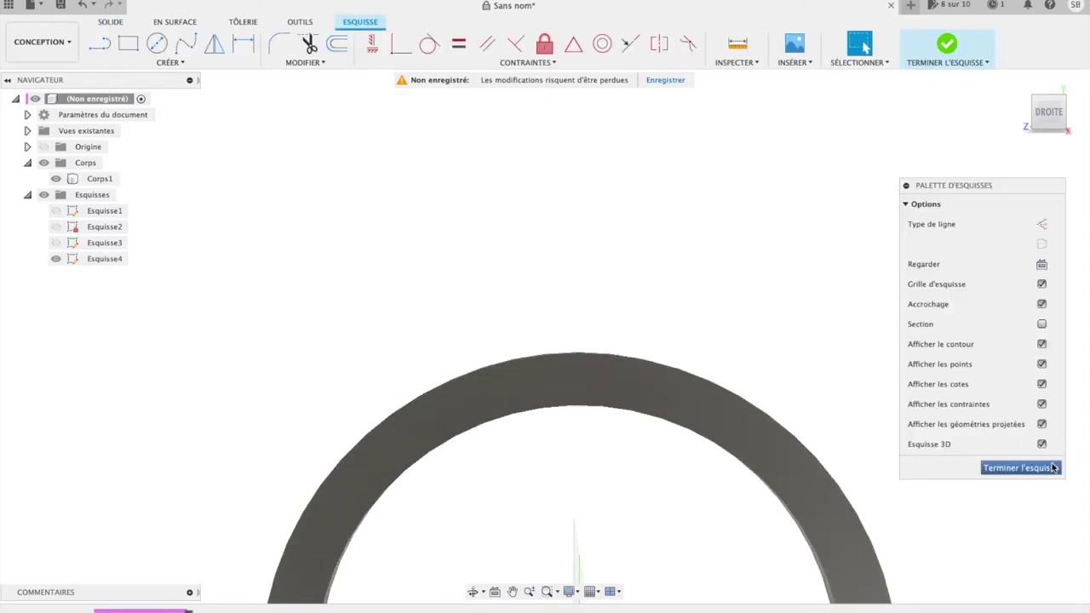
pyautogui.click(1021, 468)
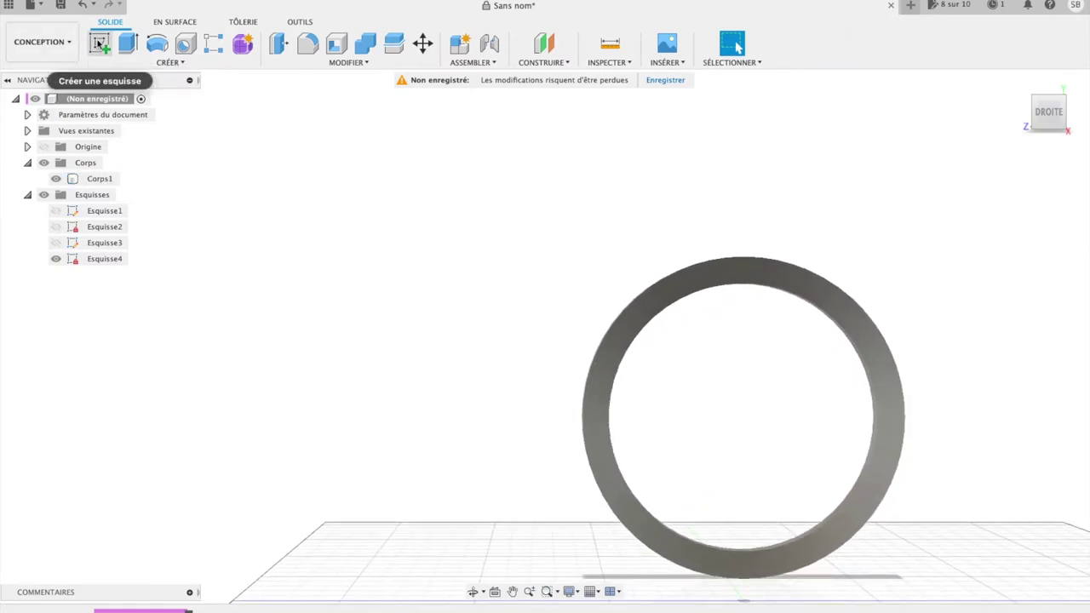
# Start Esquisse5 on the plane parallel to the ring's face and frame the ring's top arc.
pyautogui.click(100, 43)
pyautogui.click(710, 553)
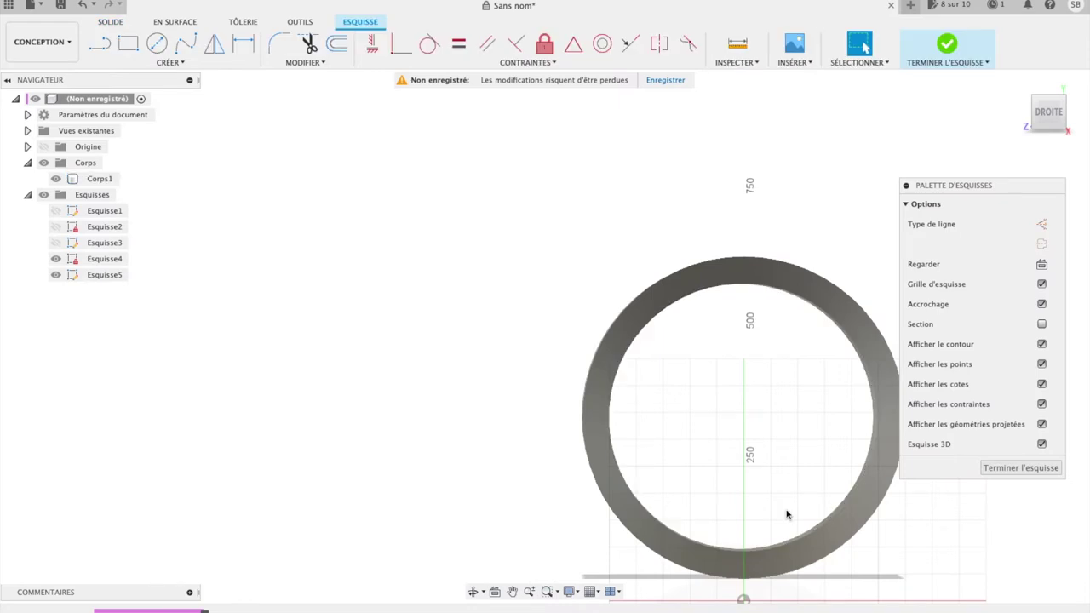
pyautogui.click(1041, 265)
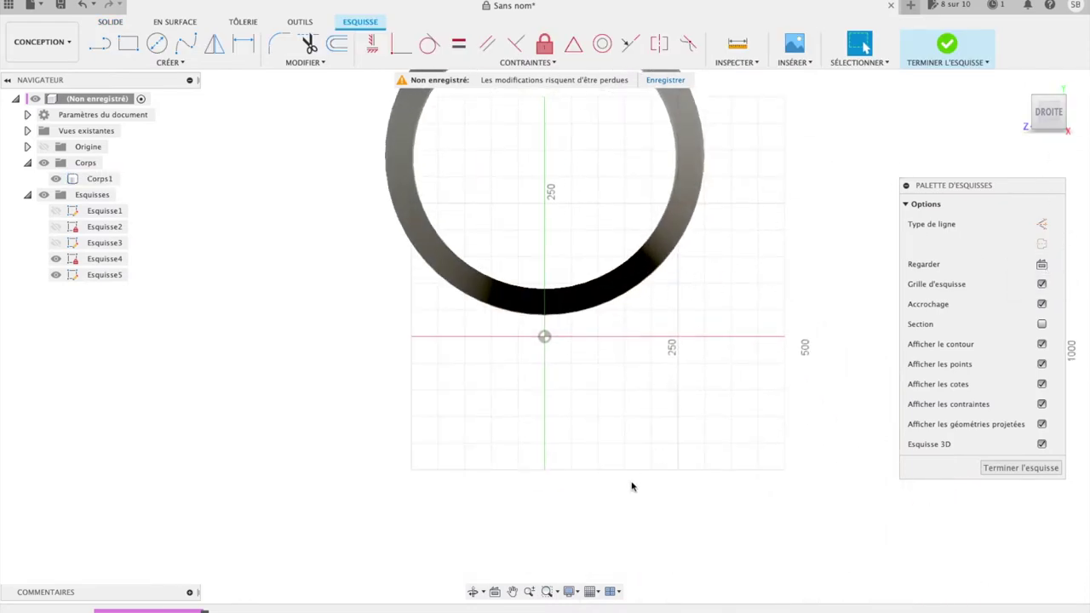
pyautogui.click(511, 591)
pyautogui.moveTo(586, 383); pyautogui.dragTo(596, 538)
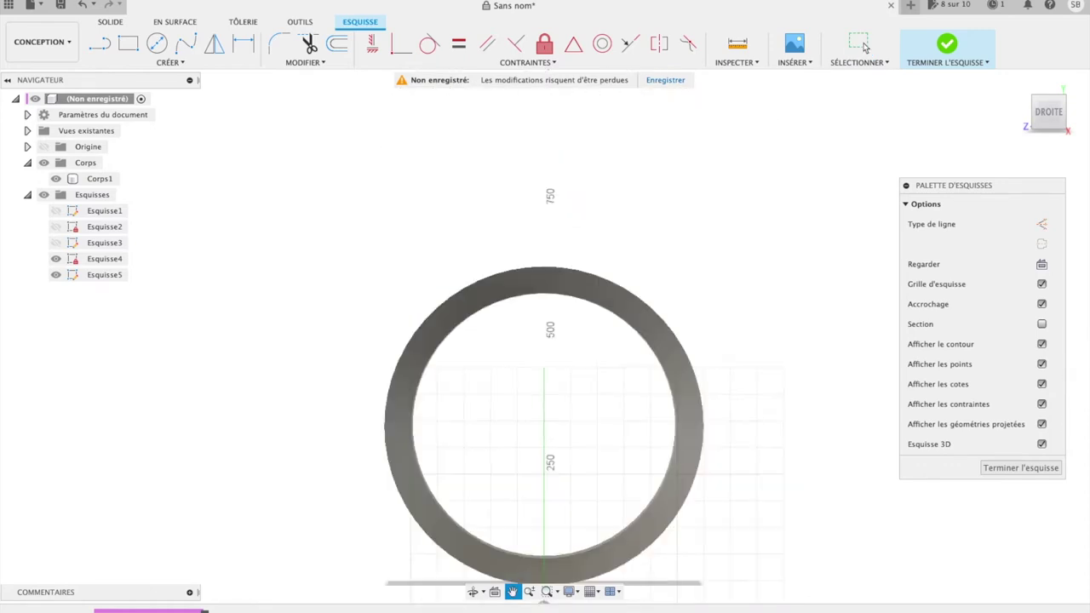
pyautogui.scroll(3, 548, 363)
pyautogui.scroll(3, 548, 363)
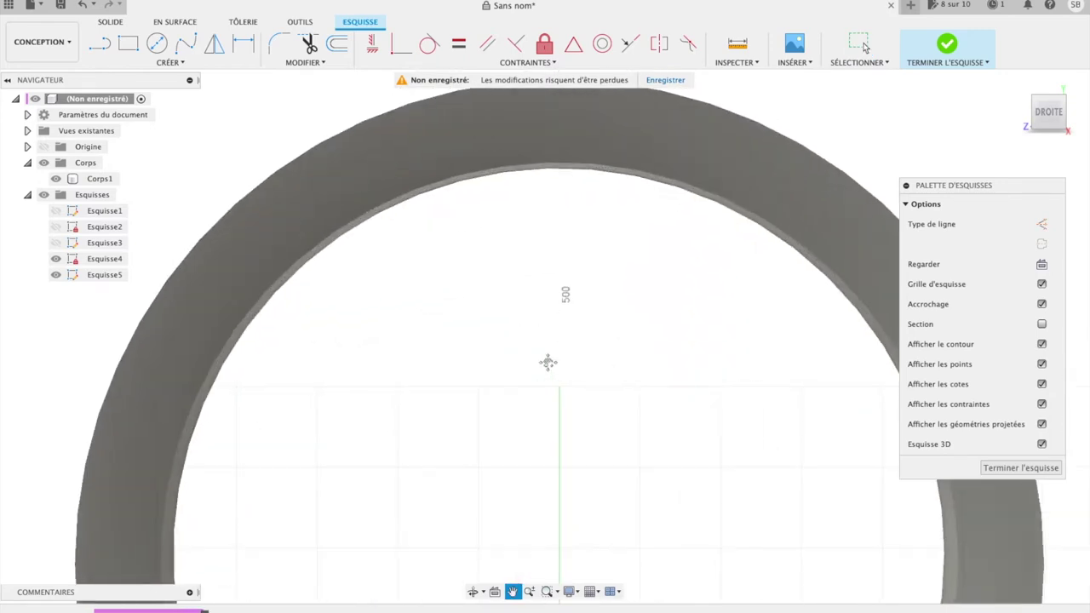
pyautogui.moveTo(676, 295); pyautogui.dragTo(653, 559)
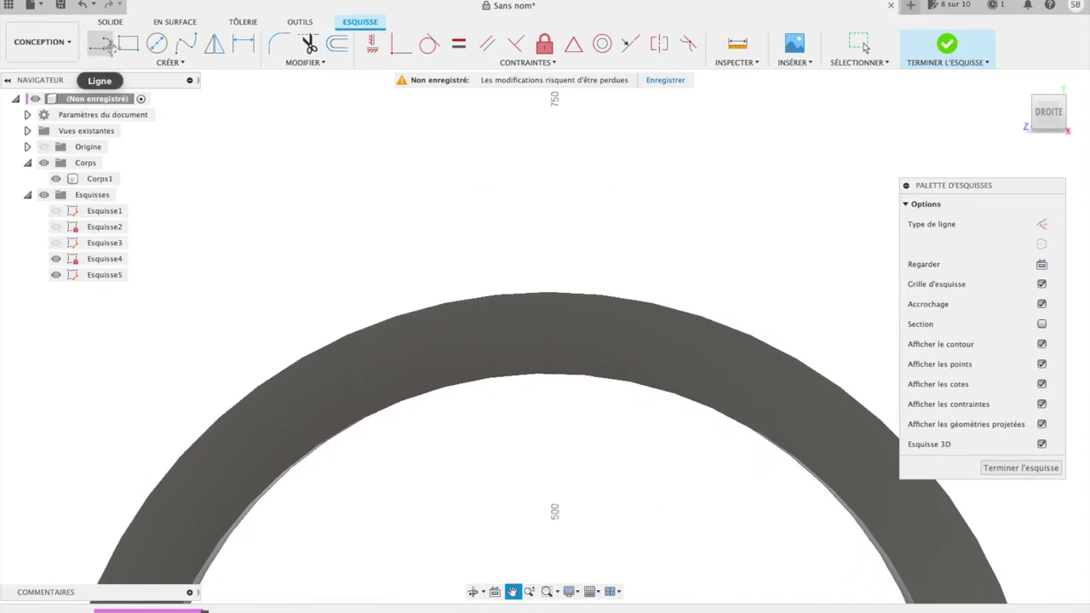
# Begin a sketch line on the ring's top, then cancel it.
pyautogui.press('Escape')
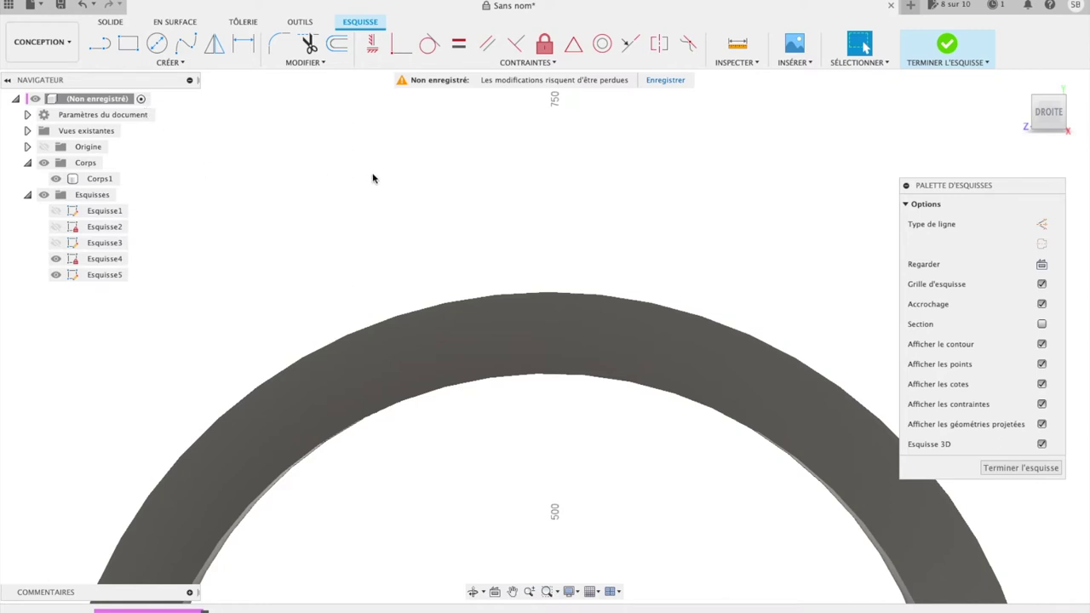
pyautogui.click(99, 43)
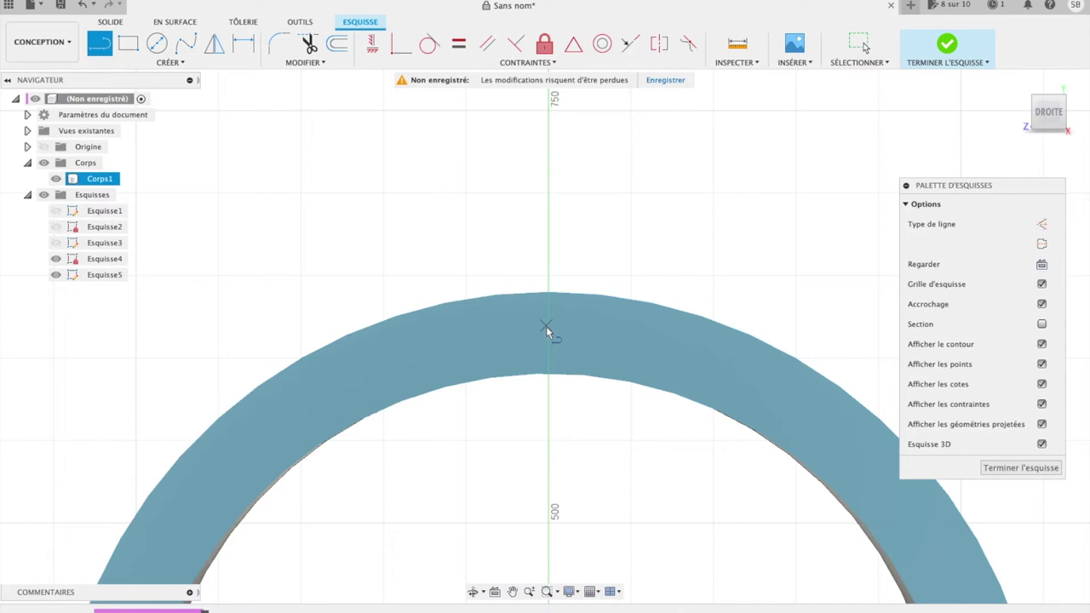
pyautogui.click(548, 331)
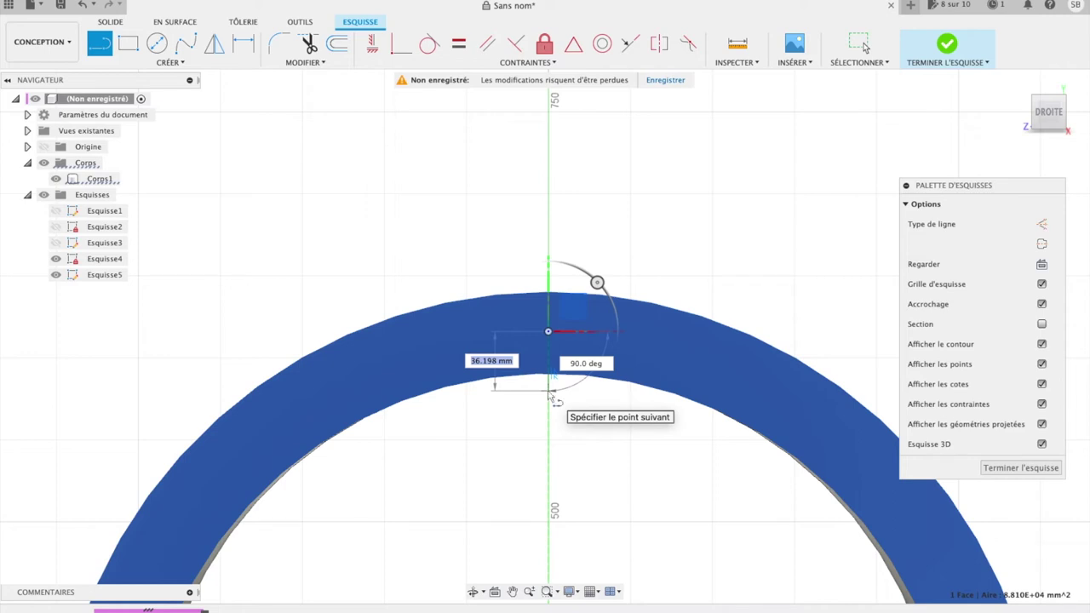
pyautogui.press('Escape')
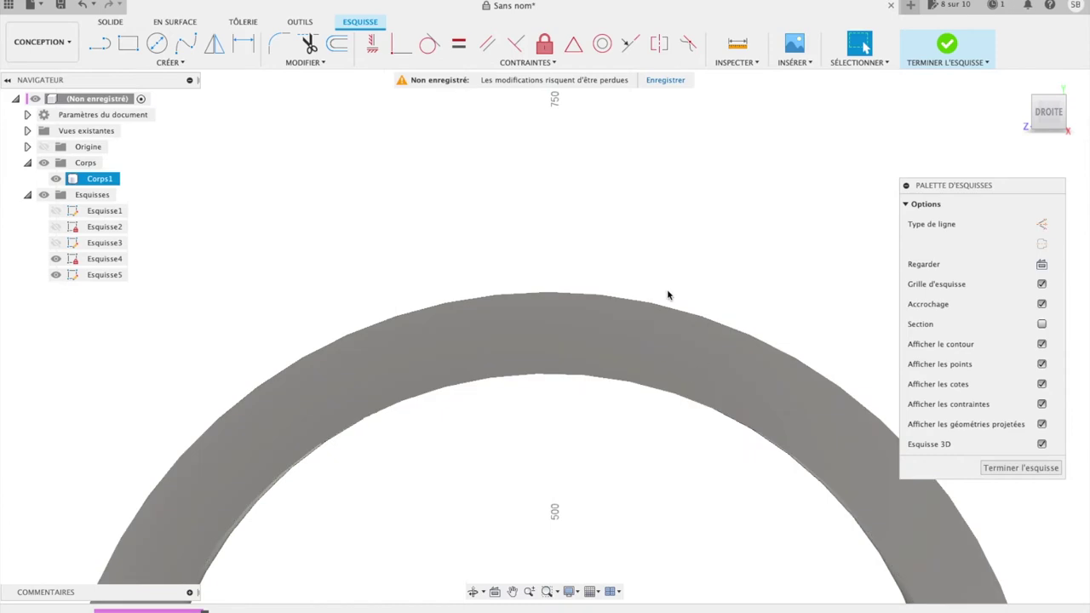
# Draw a closed triangle with its apex in the ring's top band, then select its base to move.
pyautogui.click(100, 43)
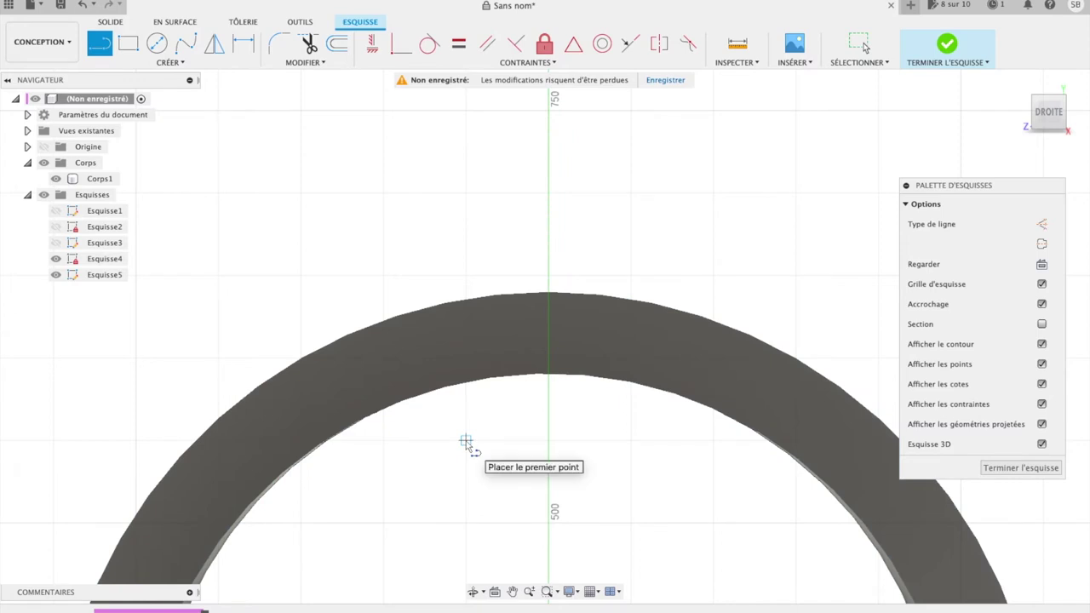
pyautogui.click(516, 442)
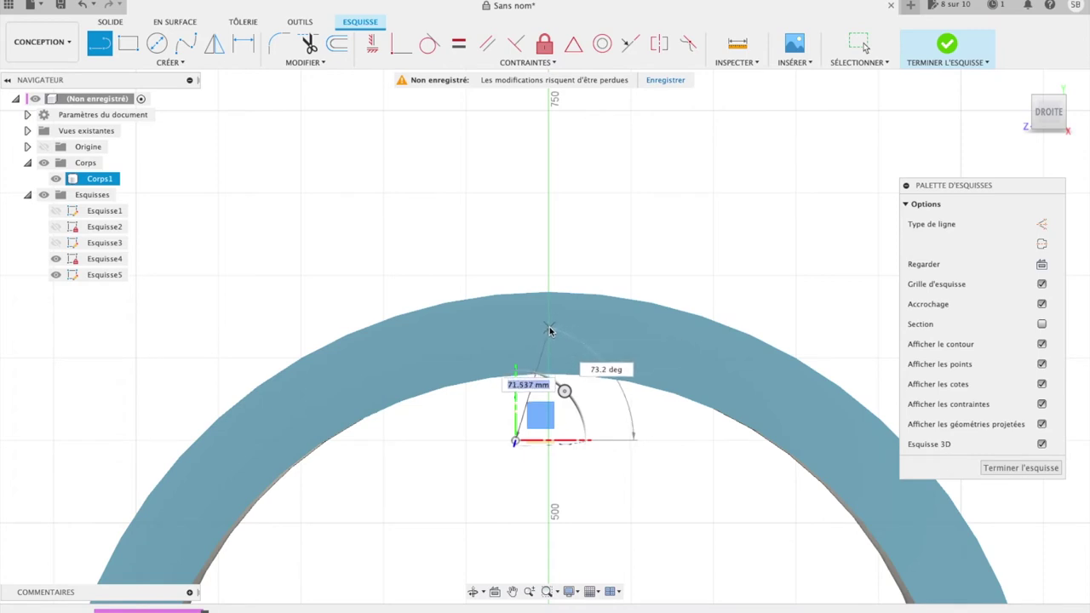
pyautogui.click(548, 328)
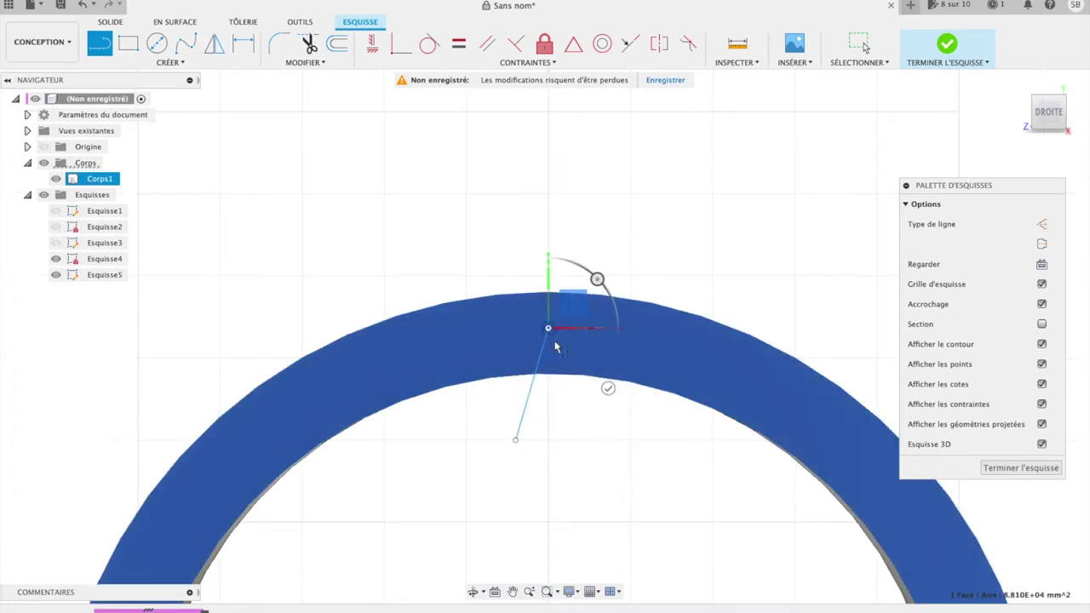
pyautogui.click(602, 441)
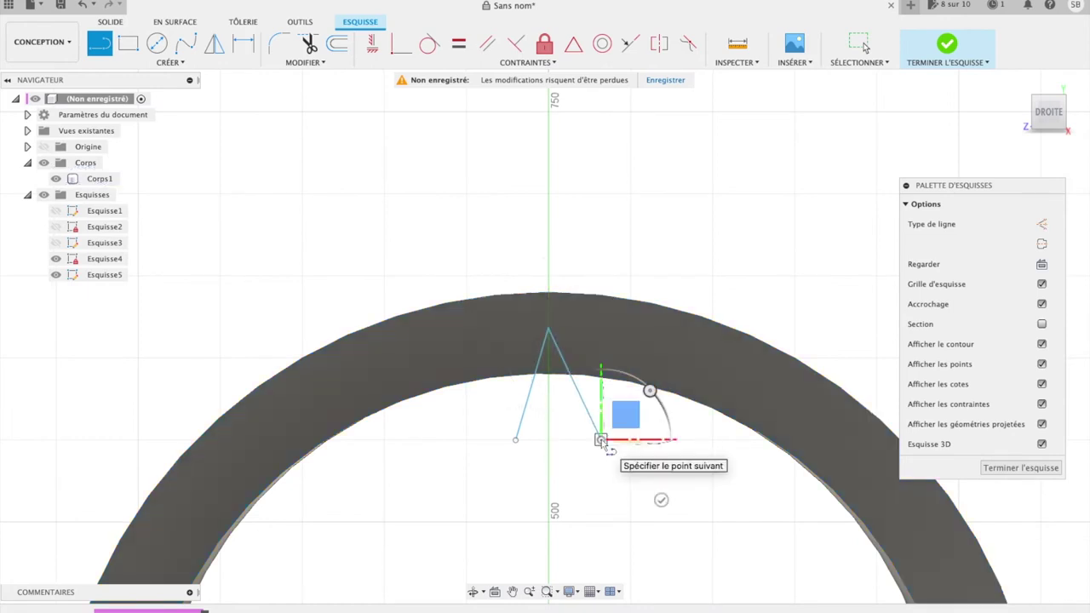
pyautogui.click(516, 439)
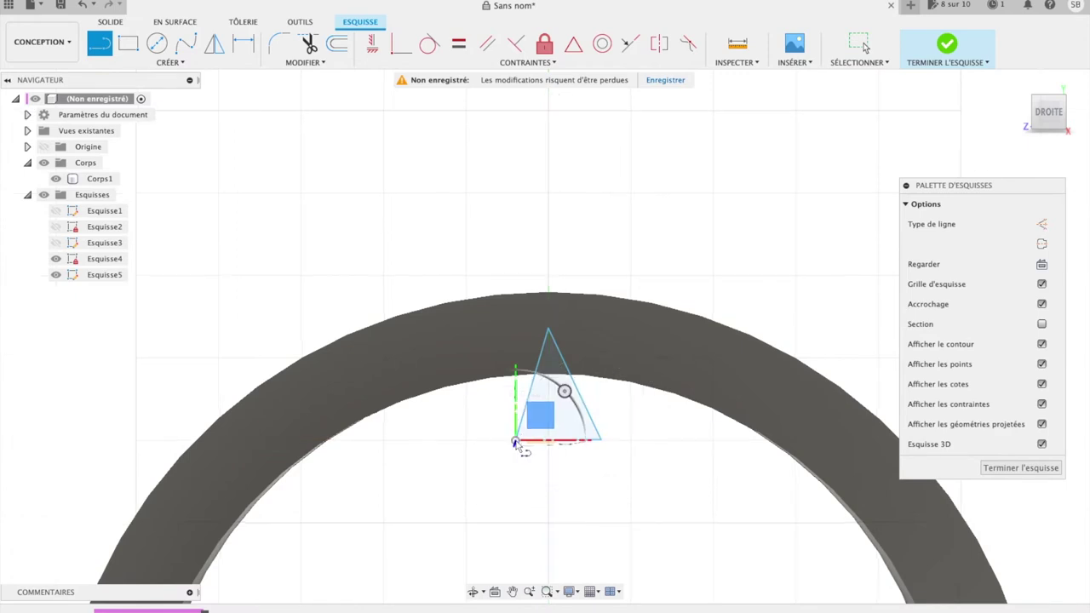
pyautogui.press('Escape')
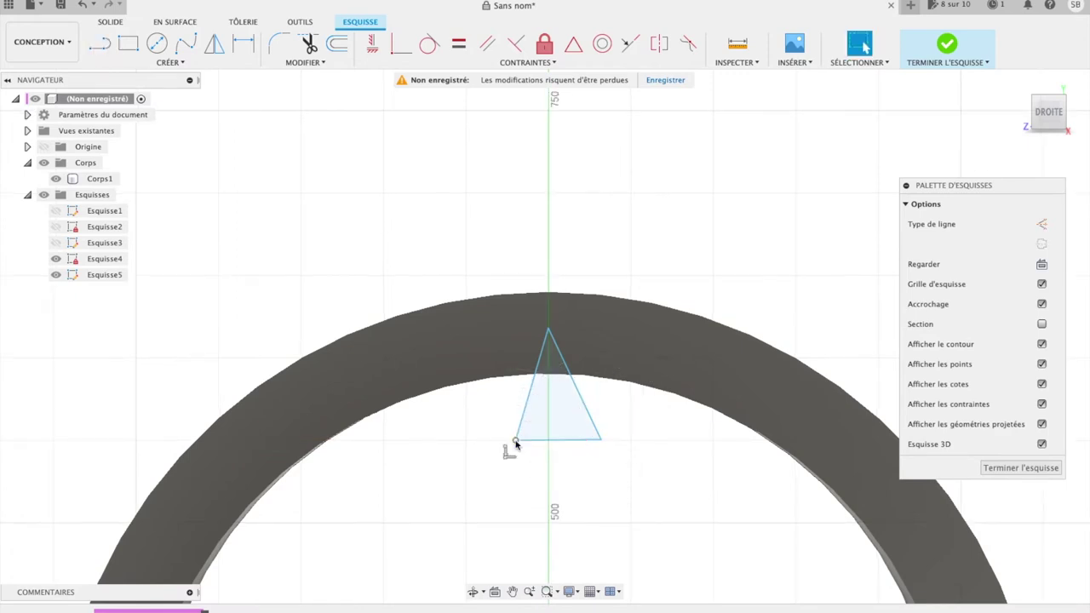
pyautogui.click(601, 442)
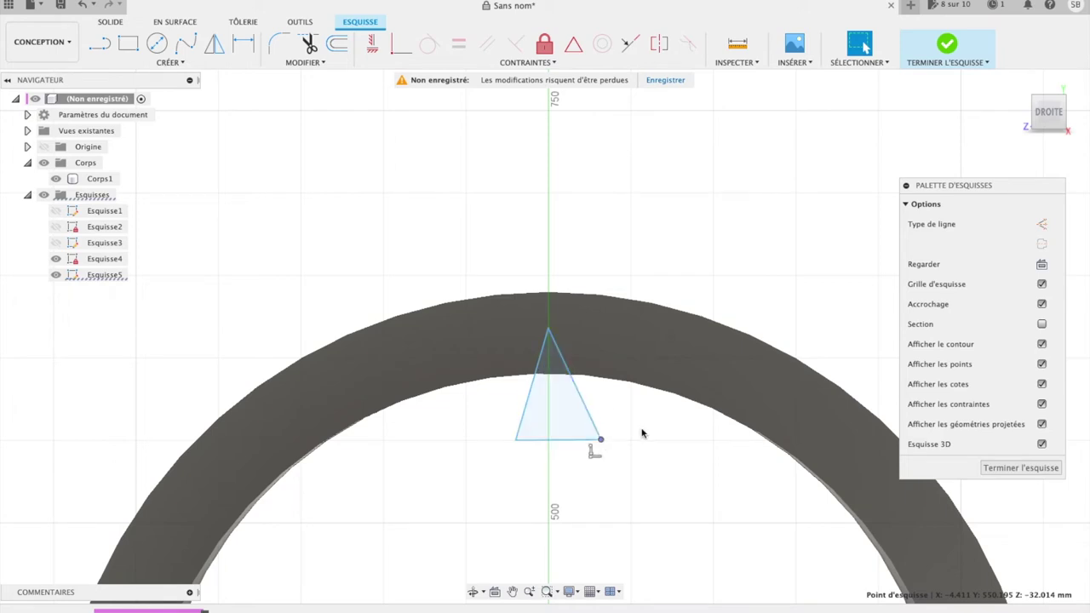
pyautogui.press('m')
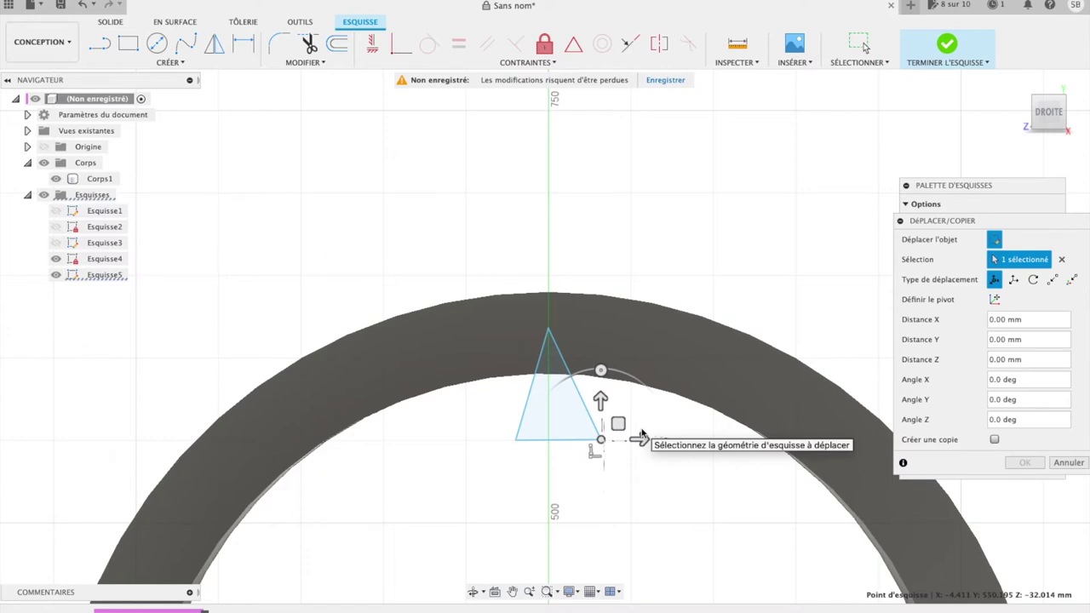
# Raise the triangle's base 35.621 mm and select the resulting 614.398 mm² triangle profile.
pyautogui.moveTo(642, 444); pyautogui.dragTo(529, 443)
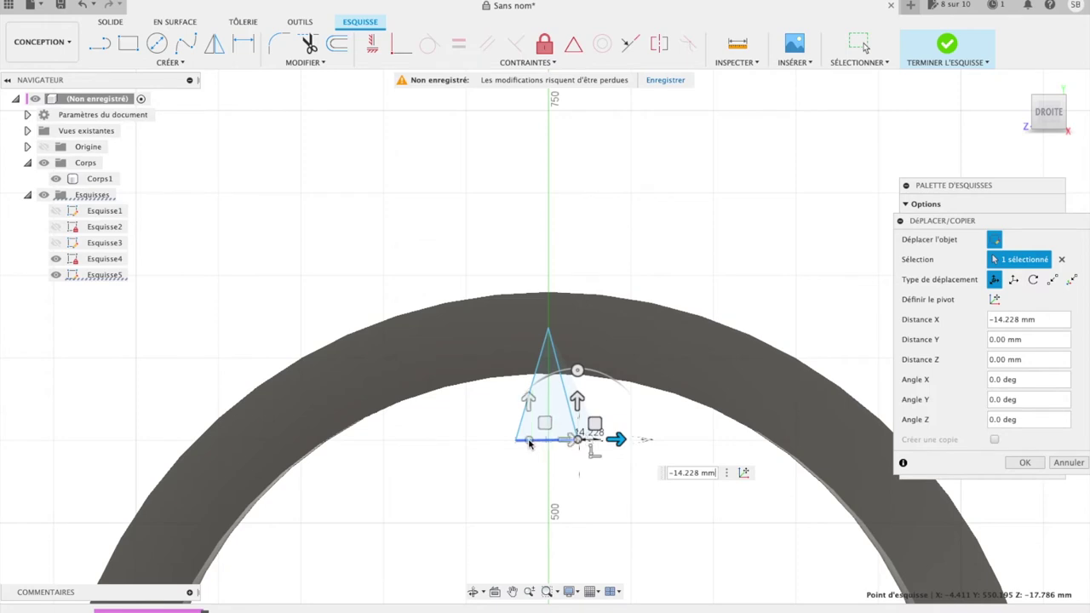
pyautogui.moveTo(529, 401); pyautogui.dragTo(529, 334)
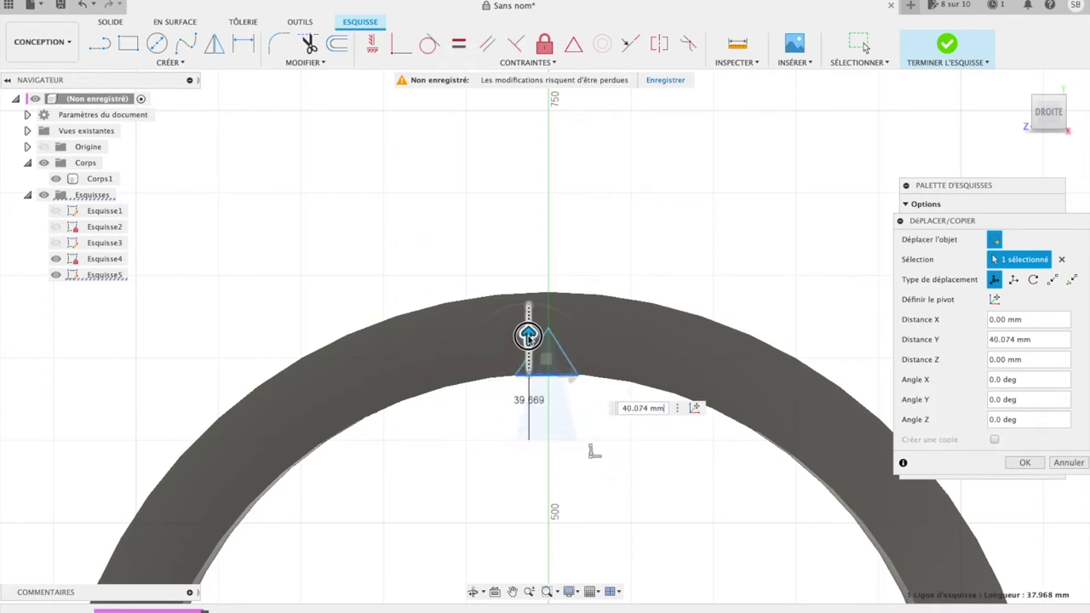
pyautogui.moveTo(529, 335); pyautogui.dragTo(528, 342)
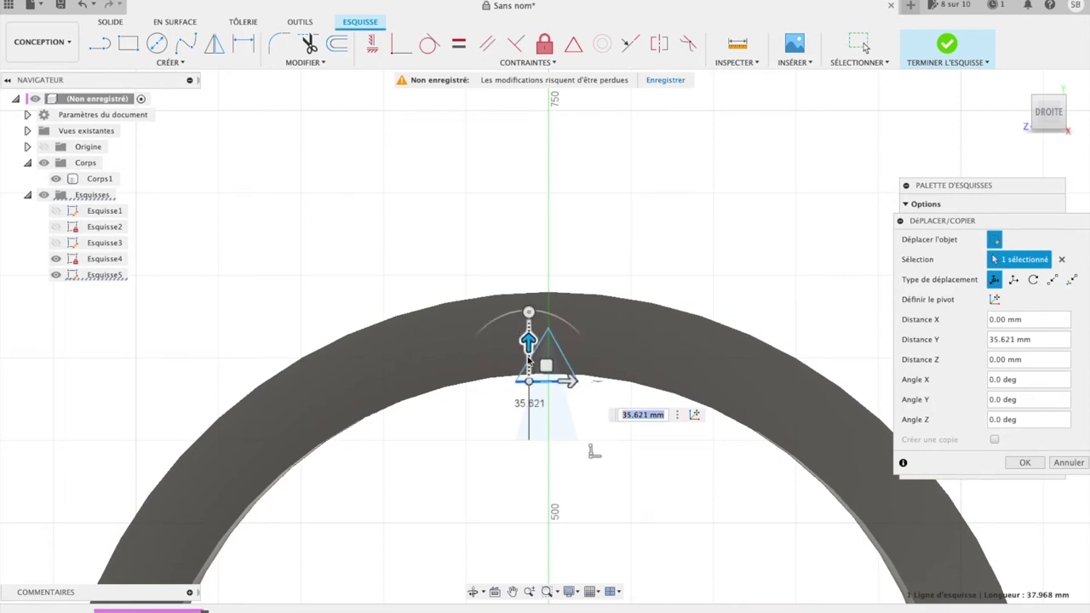
pyautogui.click(1025, 462)
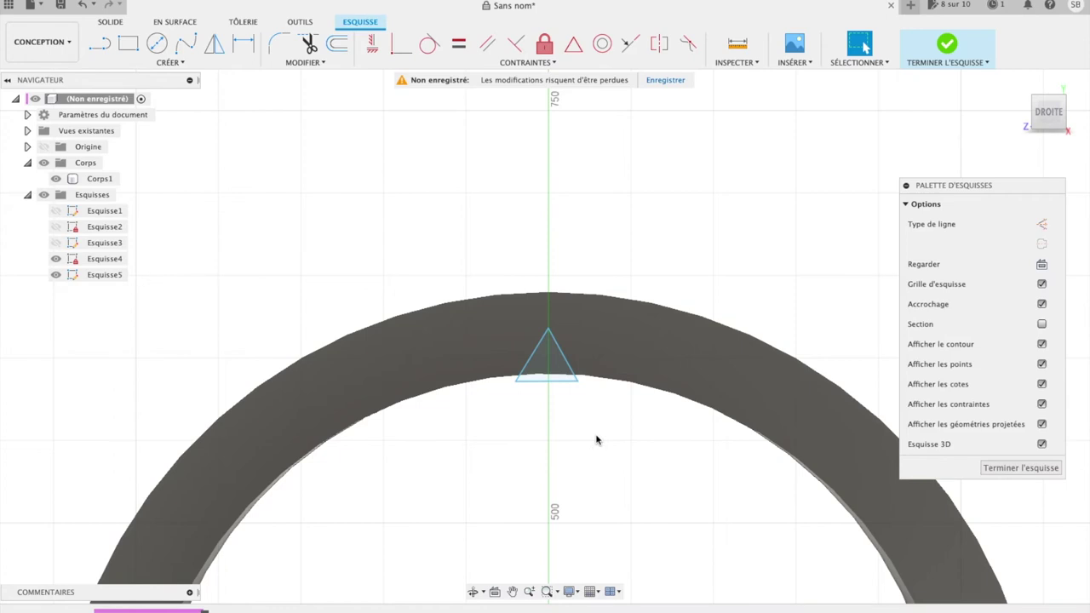
pyautogui.click(556, 371)
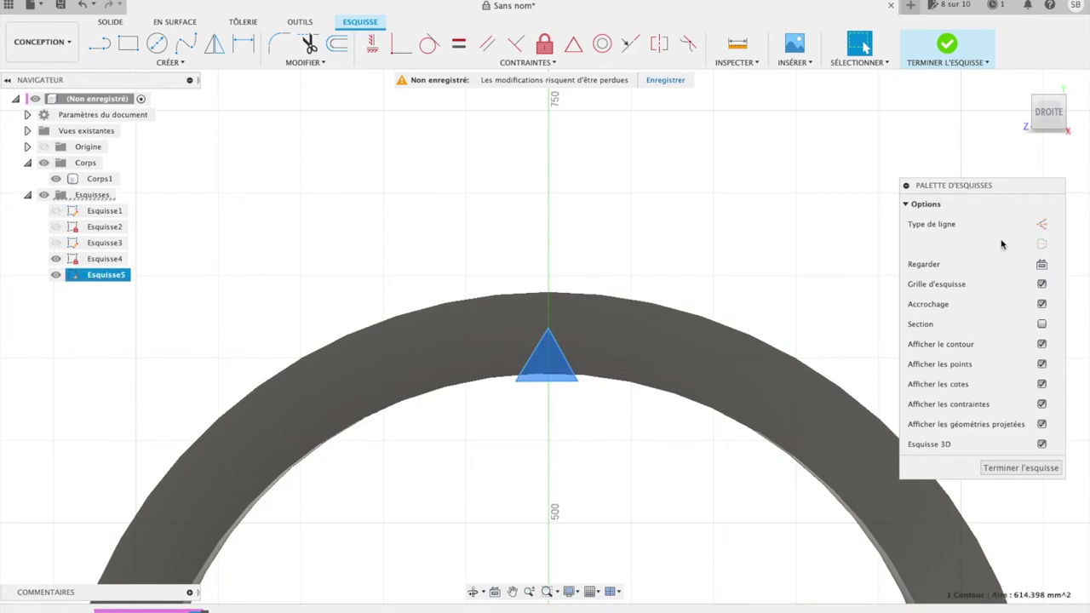
pyautogui.moveTo(1048, 112)
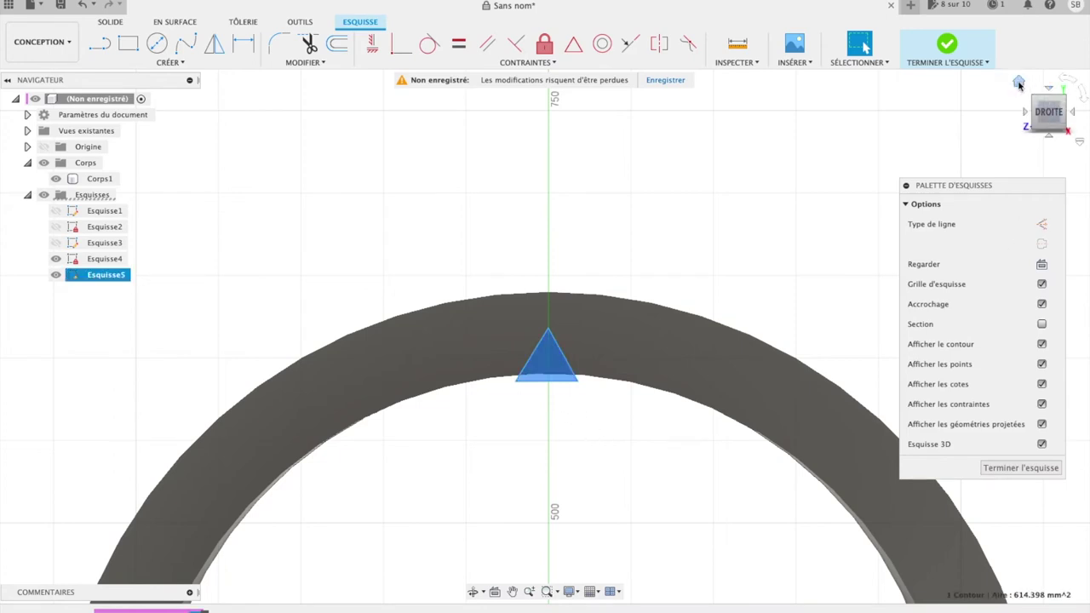
# Extrude the triangle two-sided, -133.883 and -39.519 mm, as new body Corps2.
pyautogui.click(1019, 83)
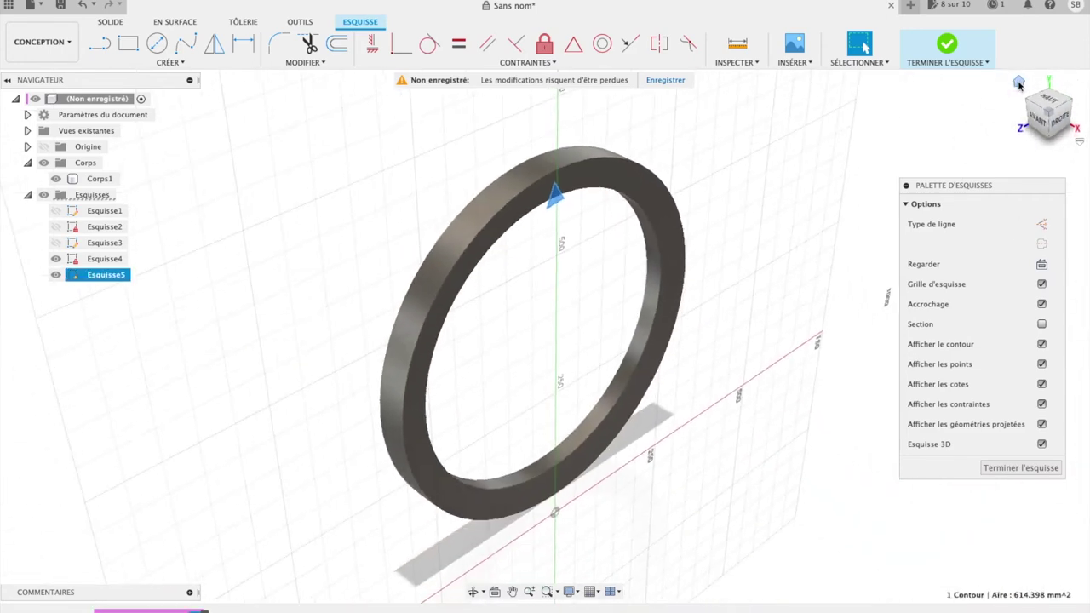
pyautogui.click(1037, 123)
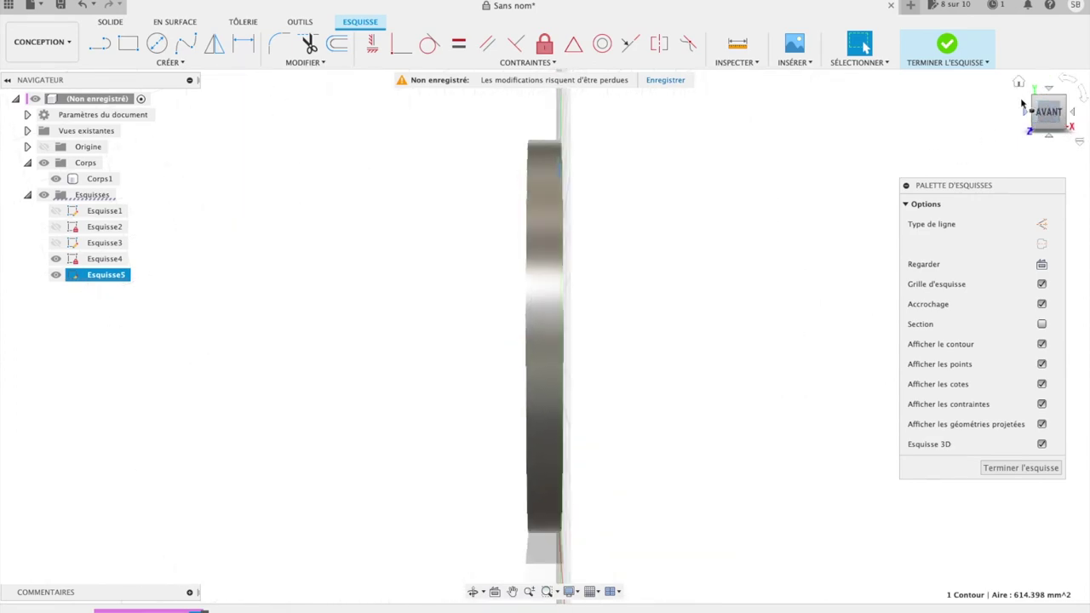
pyautogui.click(1019, 84)
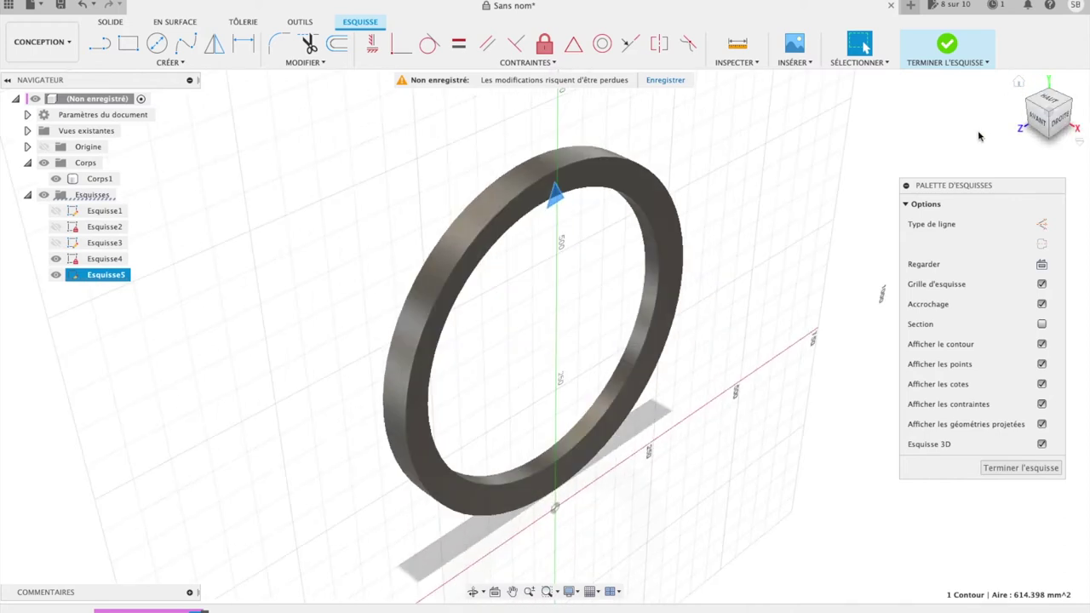
pyautogui.press('e')
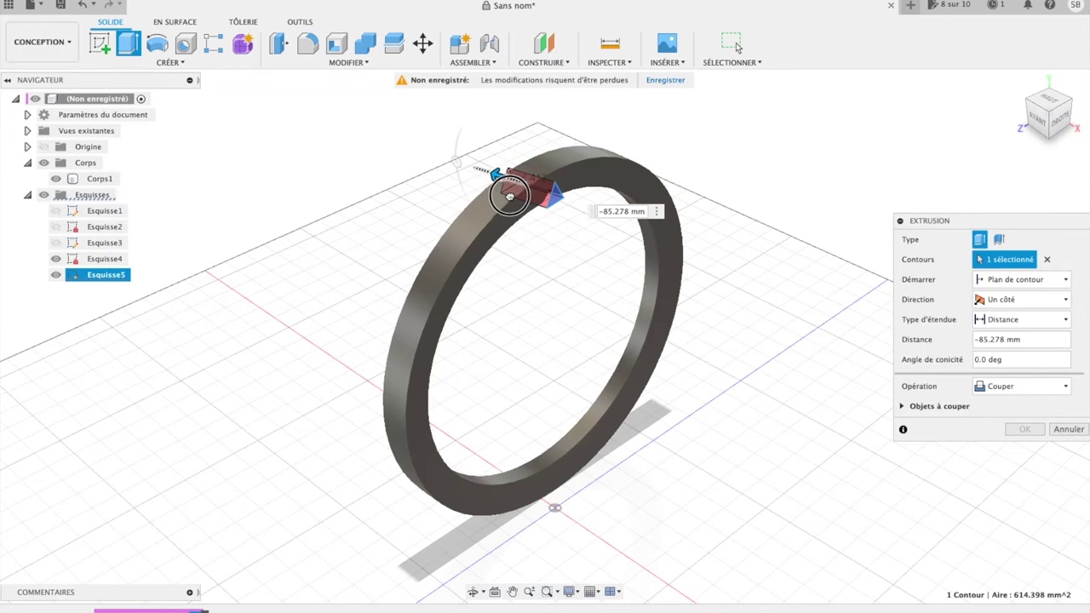
pyautogui.moveTo(565, 196); pyautogui.dragTo(475, 167)
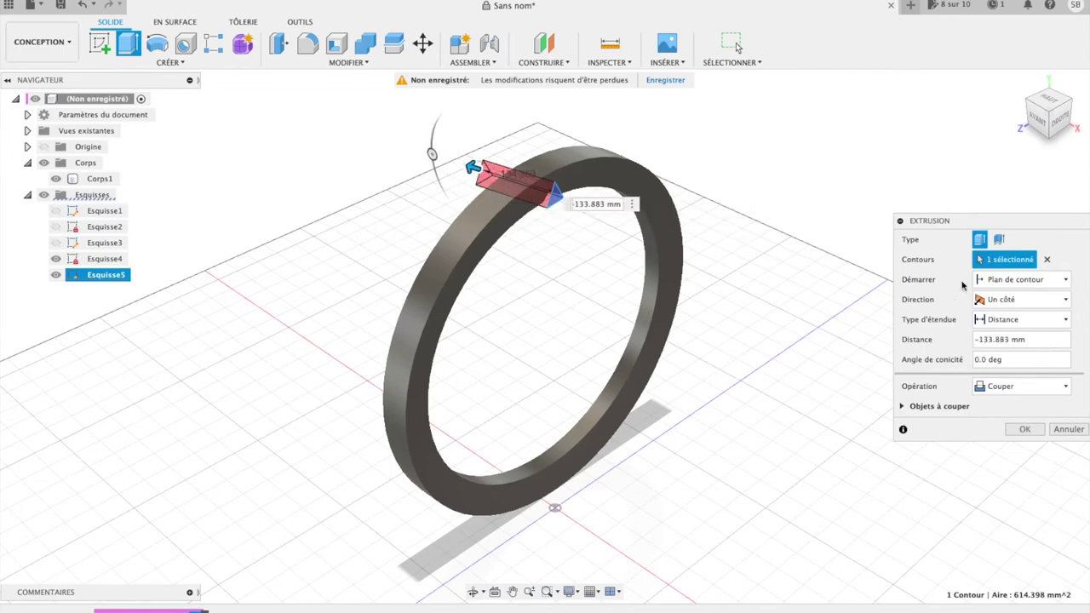
pyautogui.click(1016, 301)
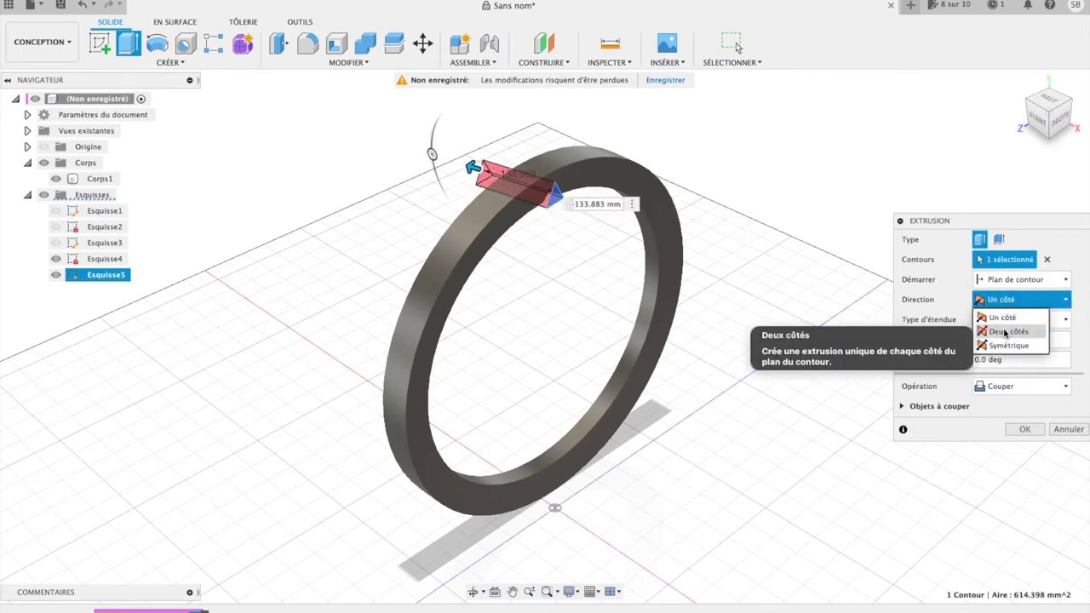
pyautogui.click(1005, 333)
pyautogui.moveTo(551, 196); pyautogui.dragTo(584, 201)
pyautogui.click(998, 491)
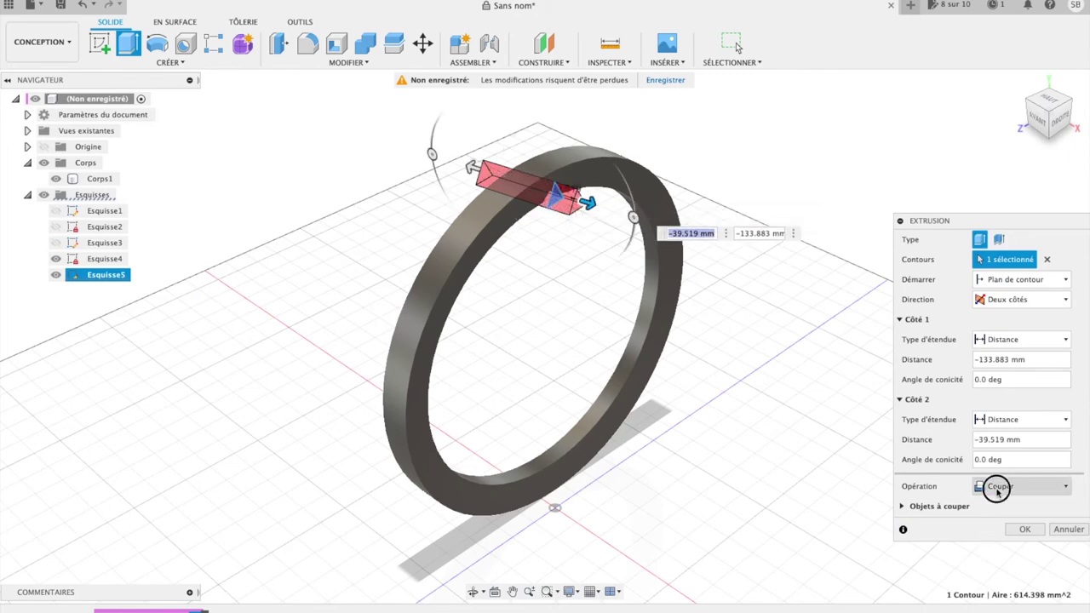
pyautogui.click(996, 559)
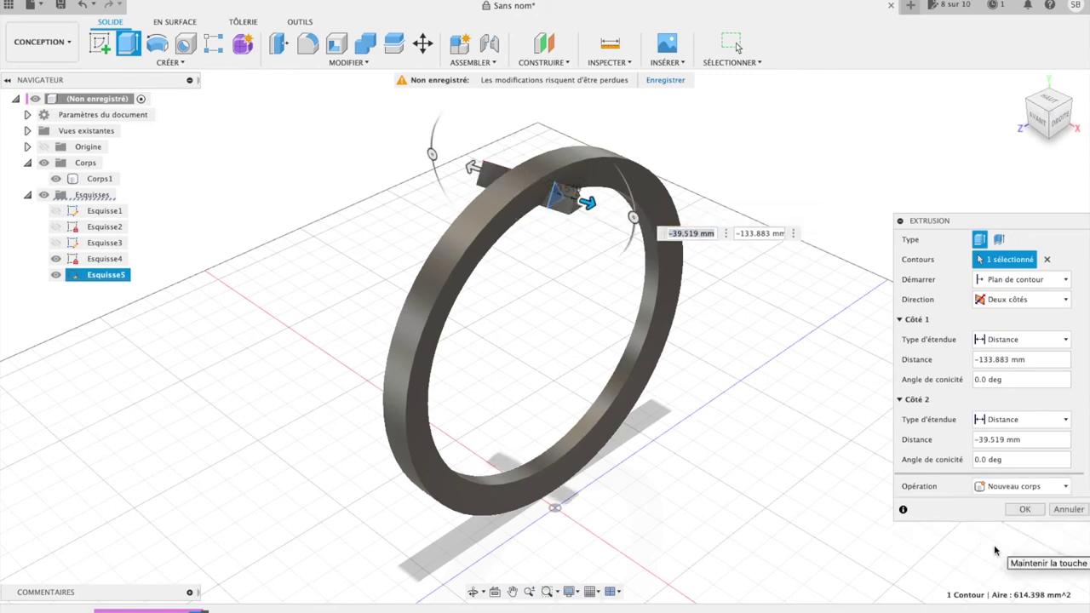
pyautogui.click(1026, 510)
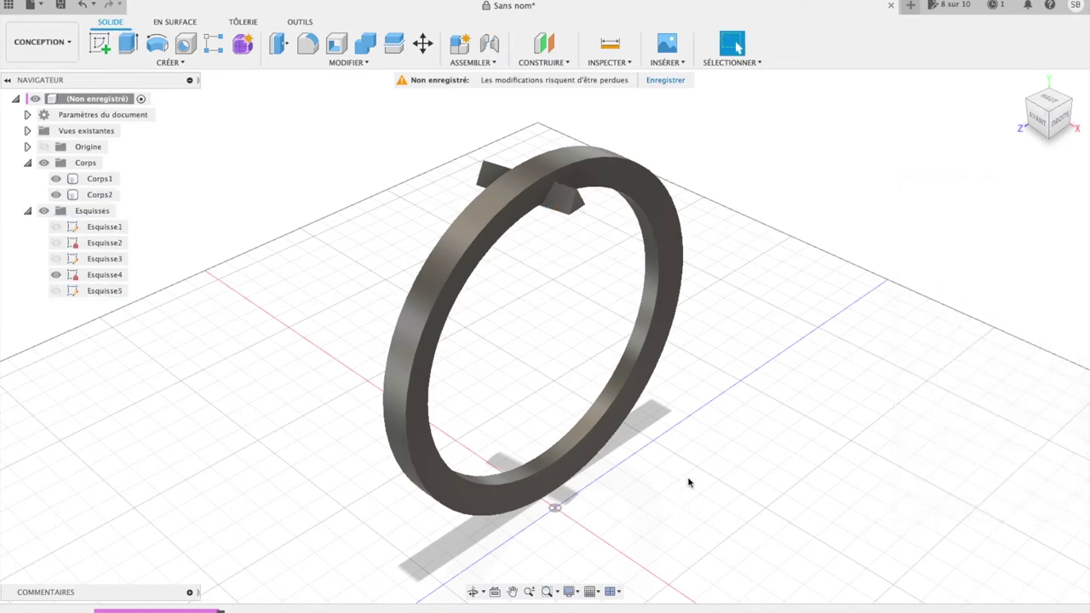
# Select Corps1 and Corps2 to check them, clear the selection, and return home.
pyautogui.click(598, 168)
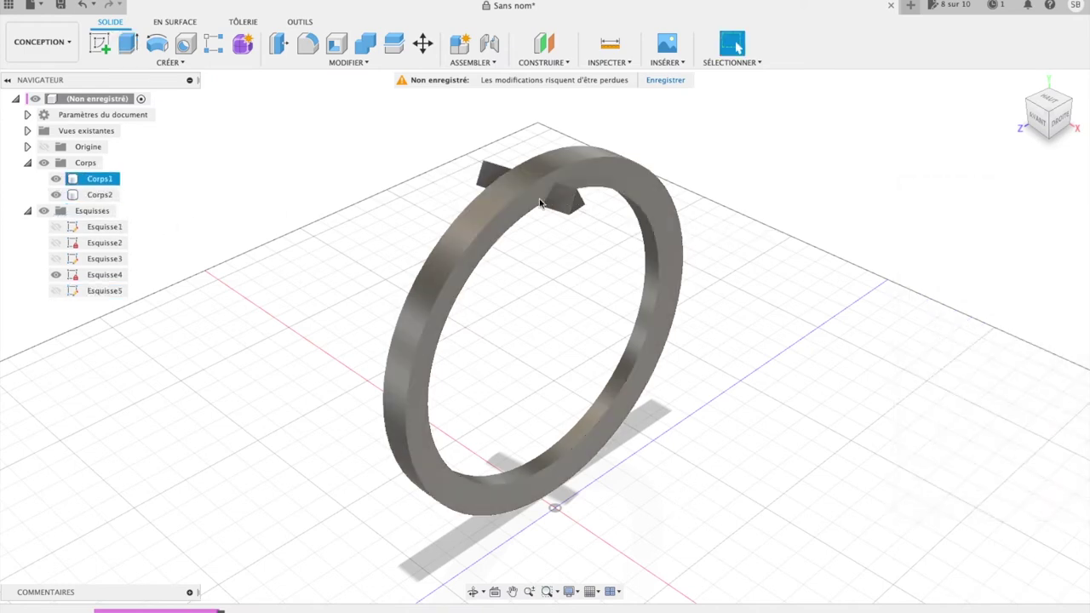
pyautogui.click(561, 181)
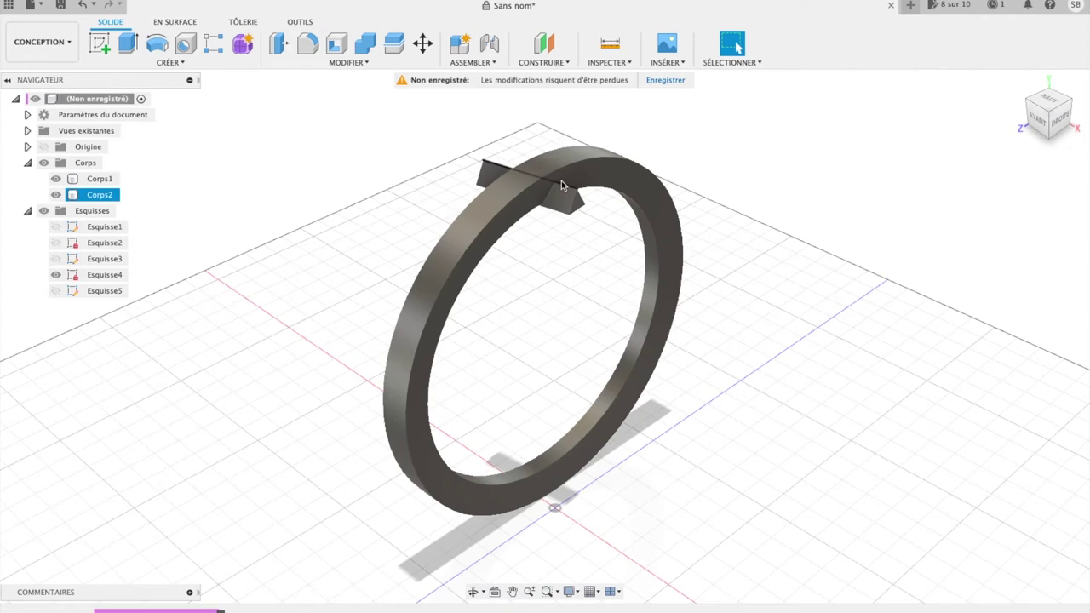
pyautogui.press('Escape')
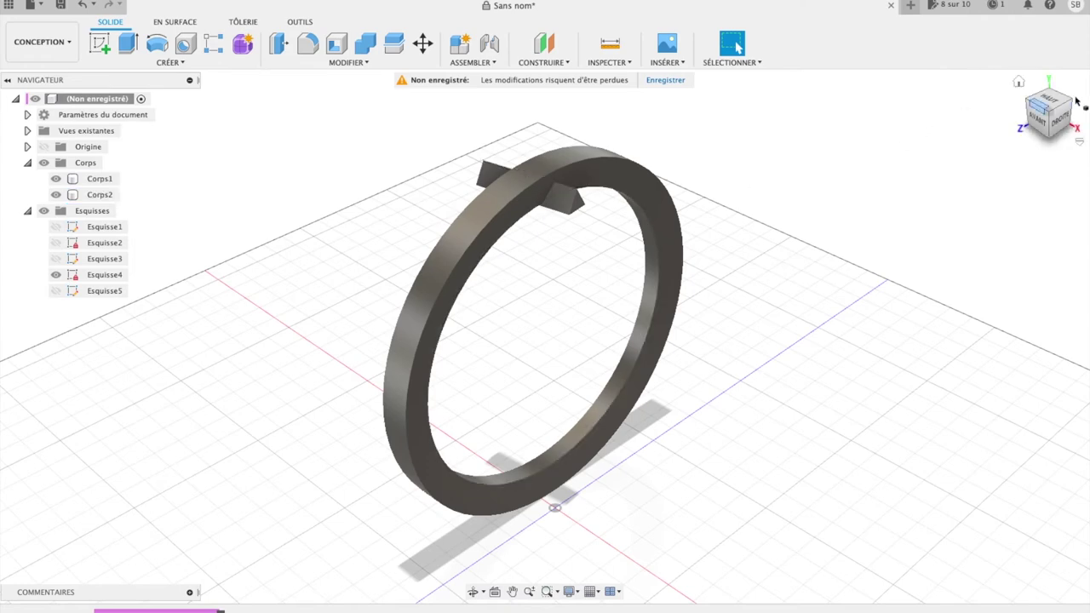
pyautogui.click(1020, 83)
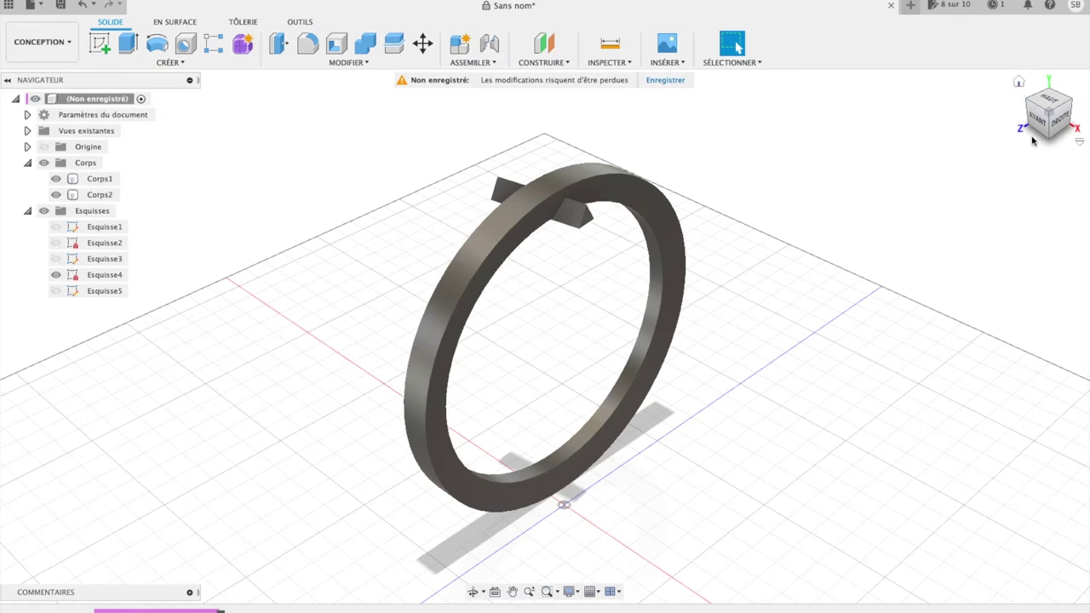
# Switch the display camera from perspective to orthographic.
pyautogui.click(1058, 123)
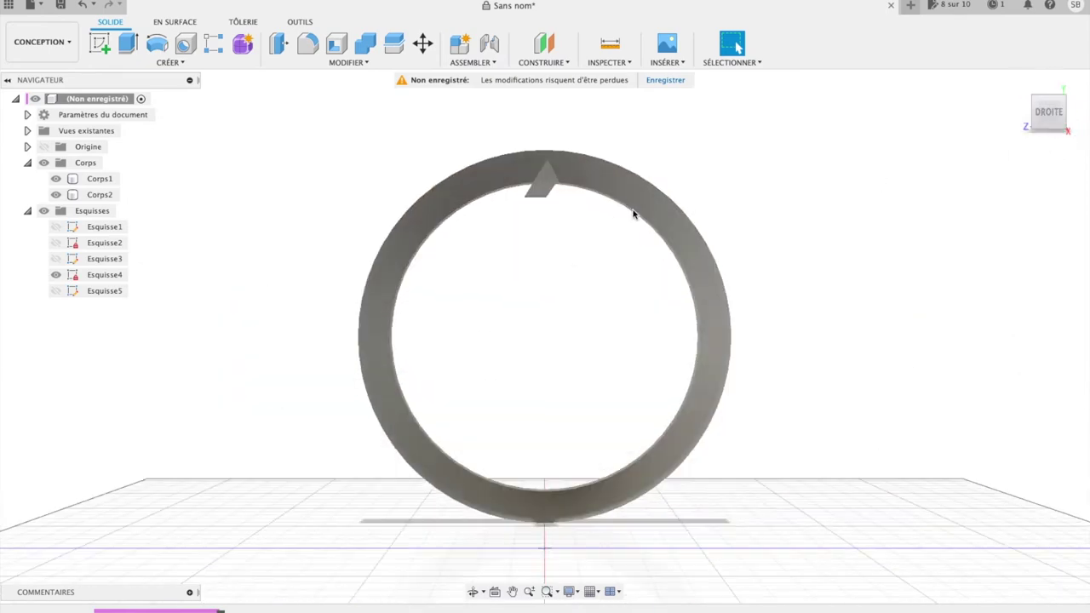
pyautogui.click(1025, 128)
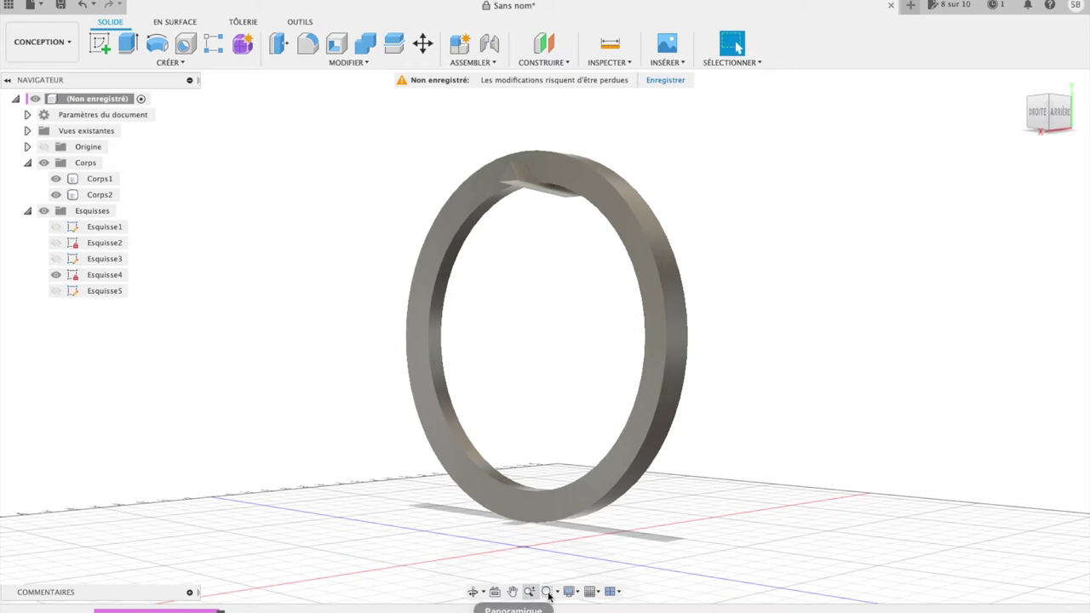
pyautogui.click(580, 595)
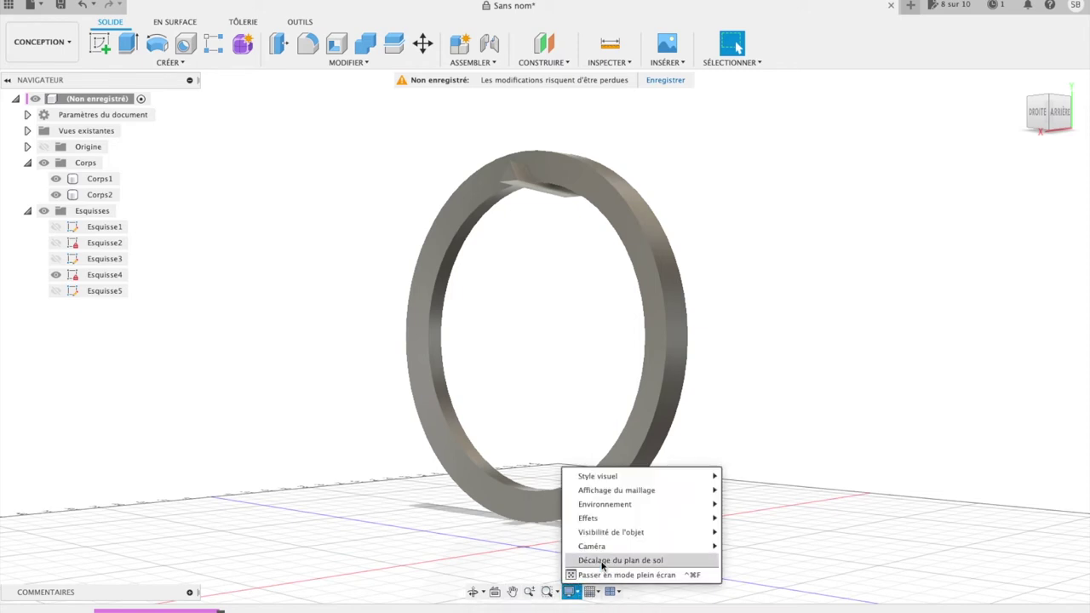
pyautogui.moveTo(591, 546)
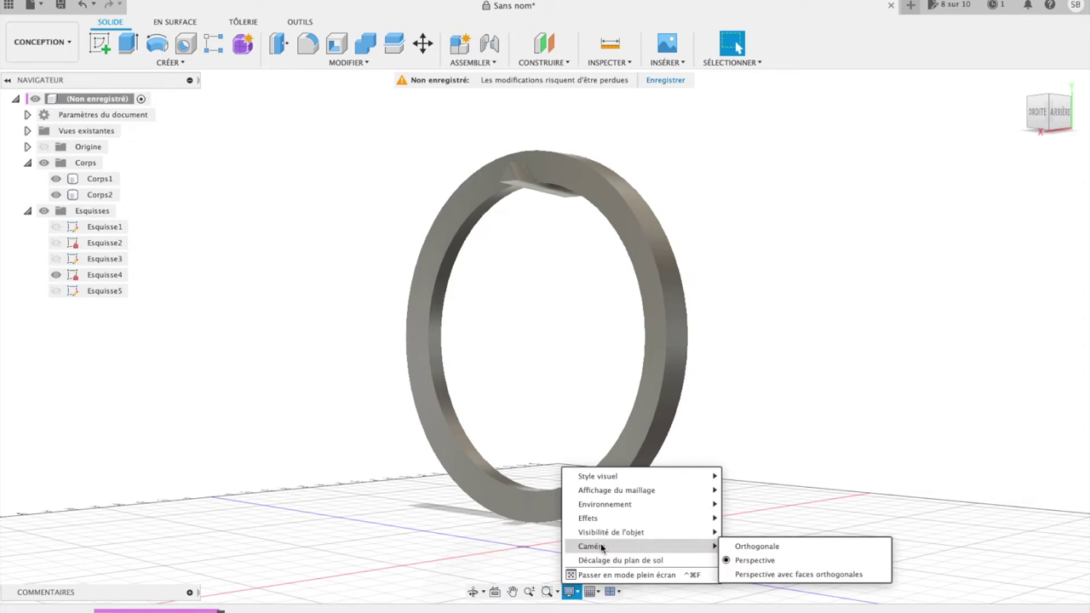
pyautogui.click(782, 551)
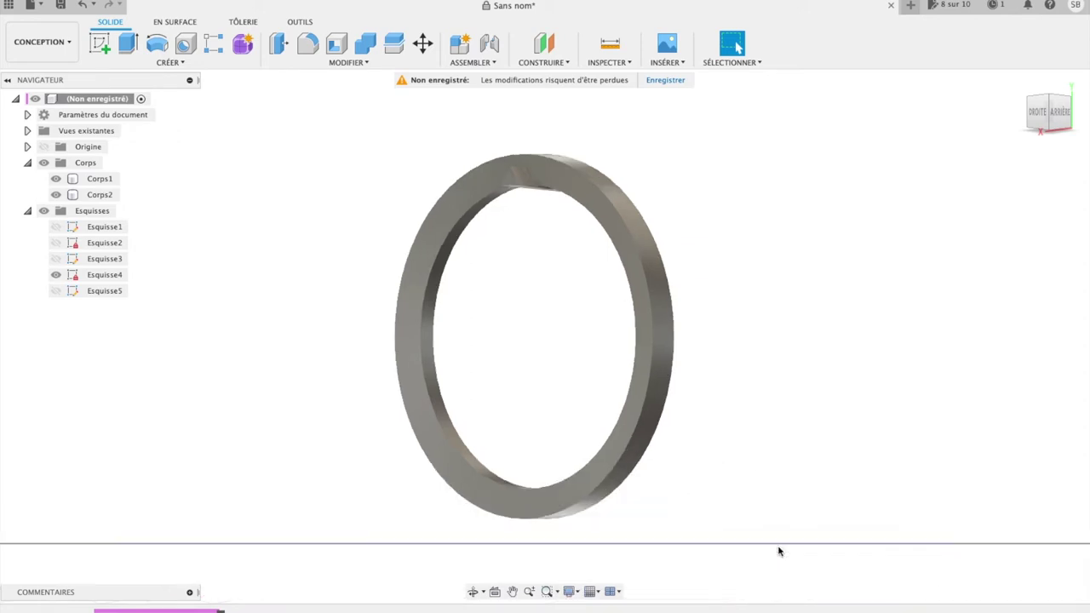
# View the ring face-on from the right, zoom in, and select the triangular body Corps2.
pyautogui.click(1045, 113)
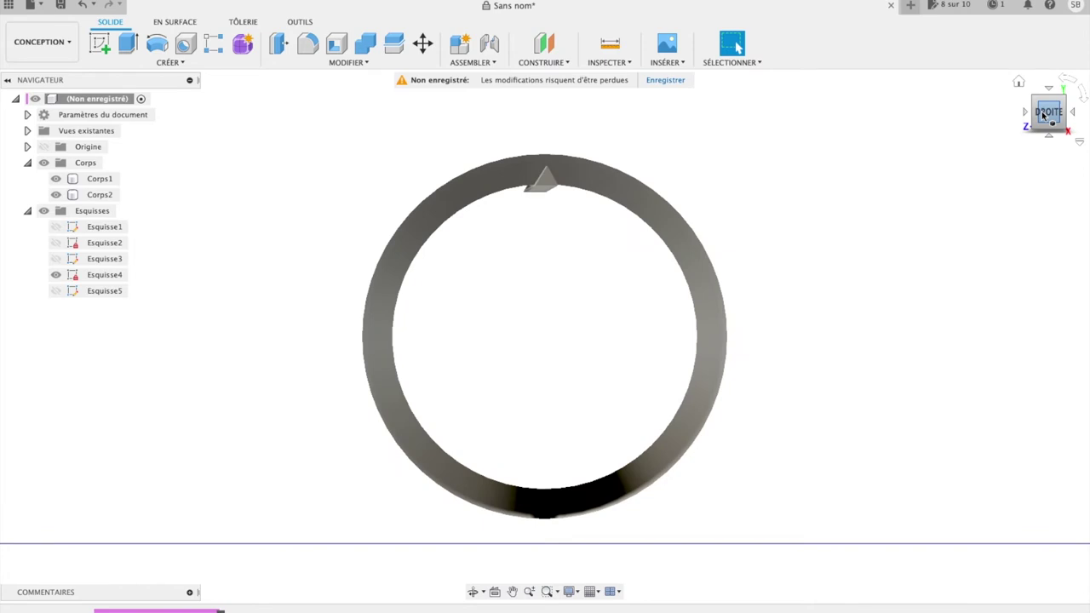
pyautogui.click(568, 591)
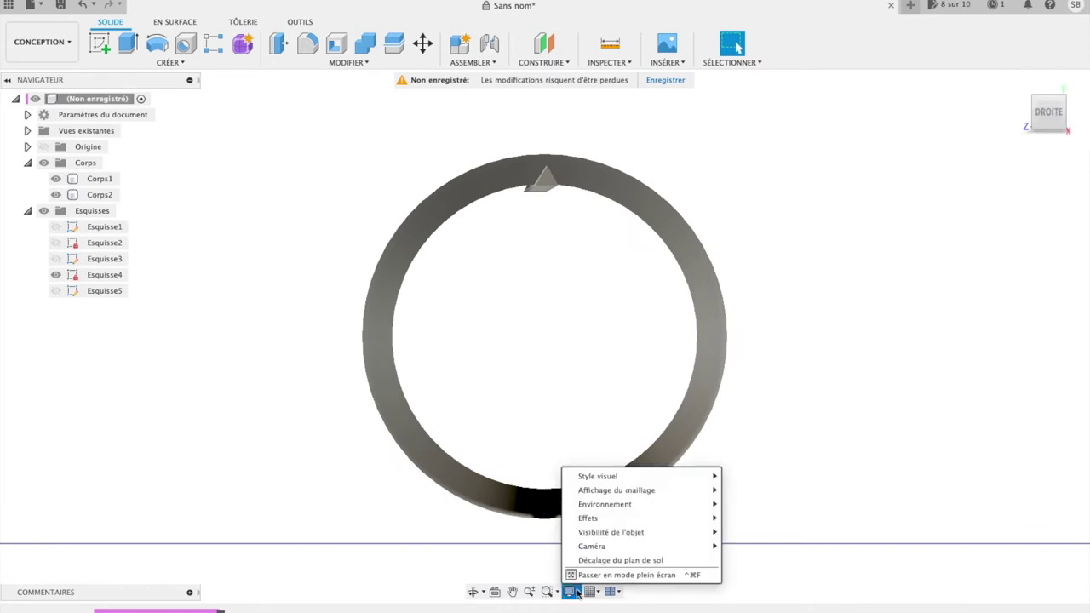
pyautogui.moveTo(596, 546)
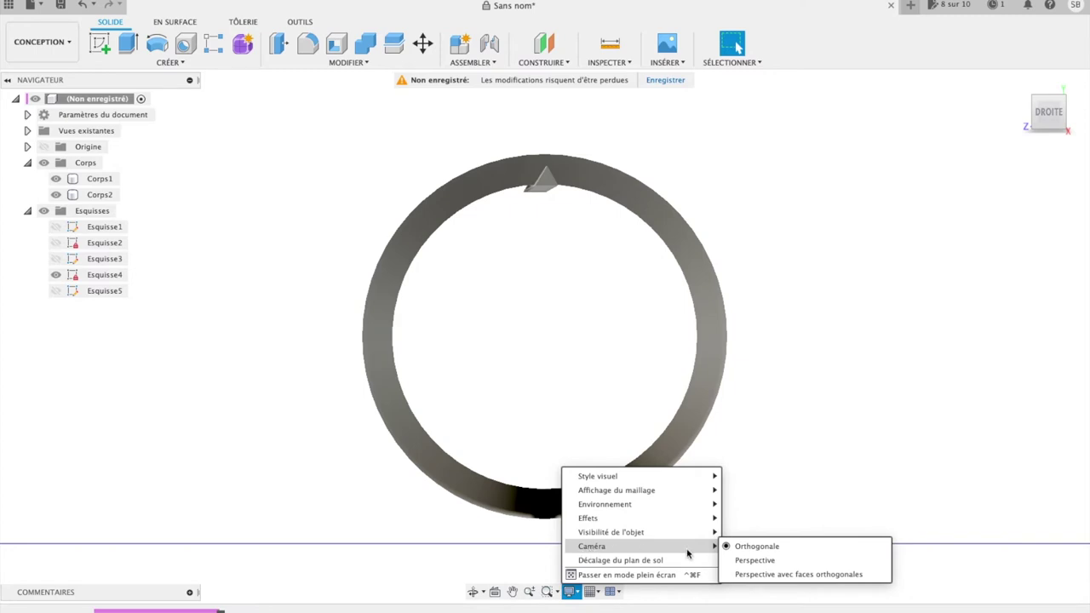
pyautogui.click(794, 576)
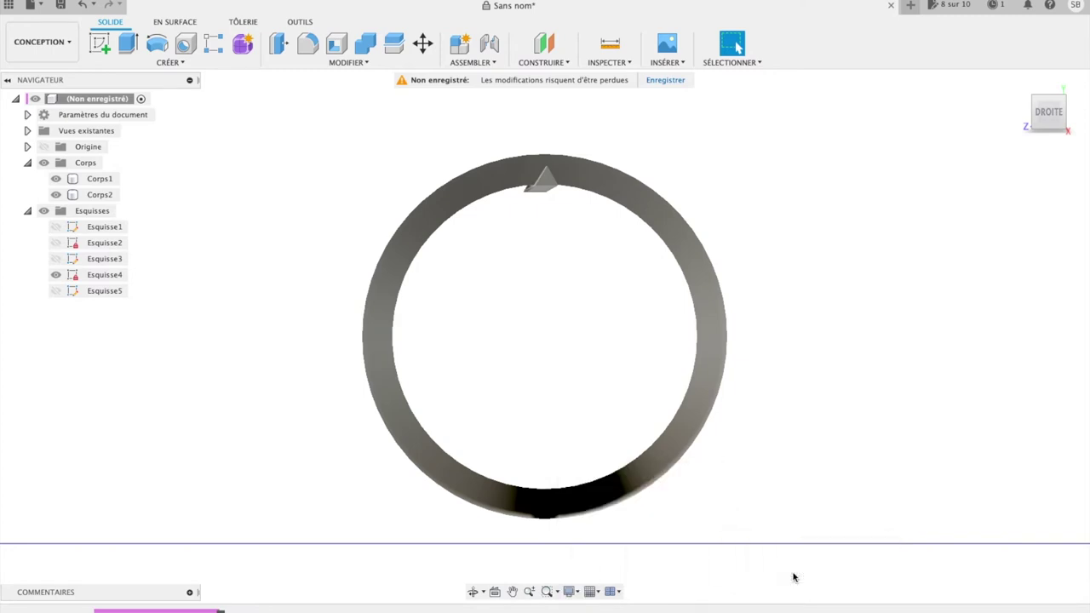
pyautogui.click(570, 591)
pyautogui.moveTo(592, 546)
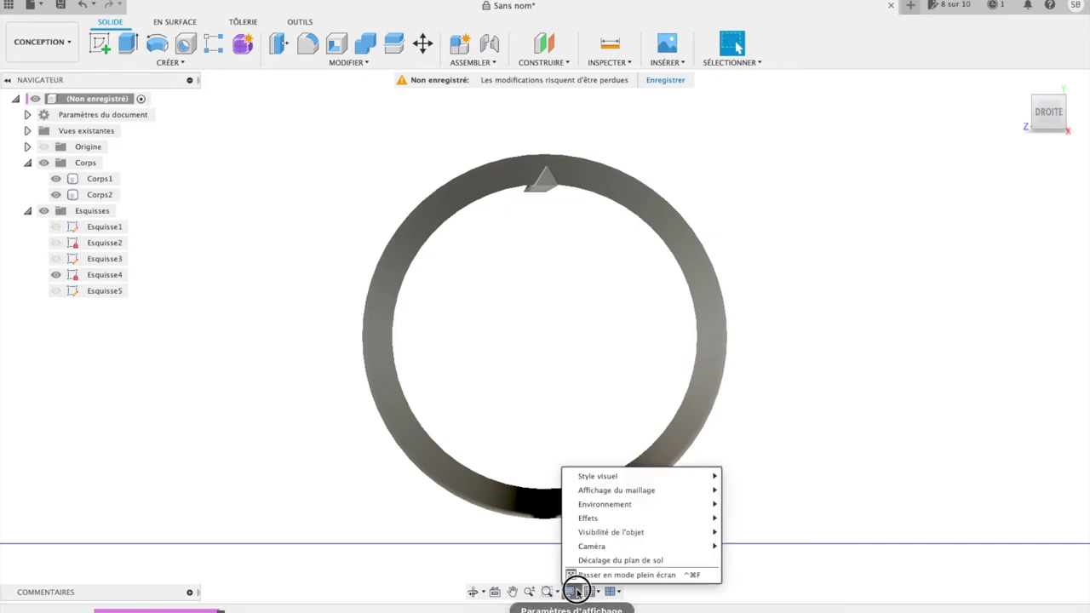
pyautogui.click(774, 548)
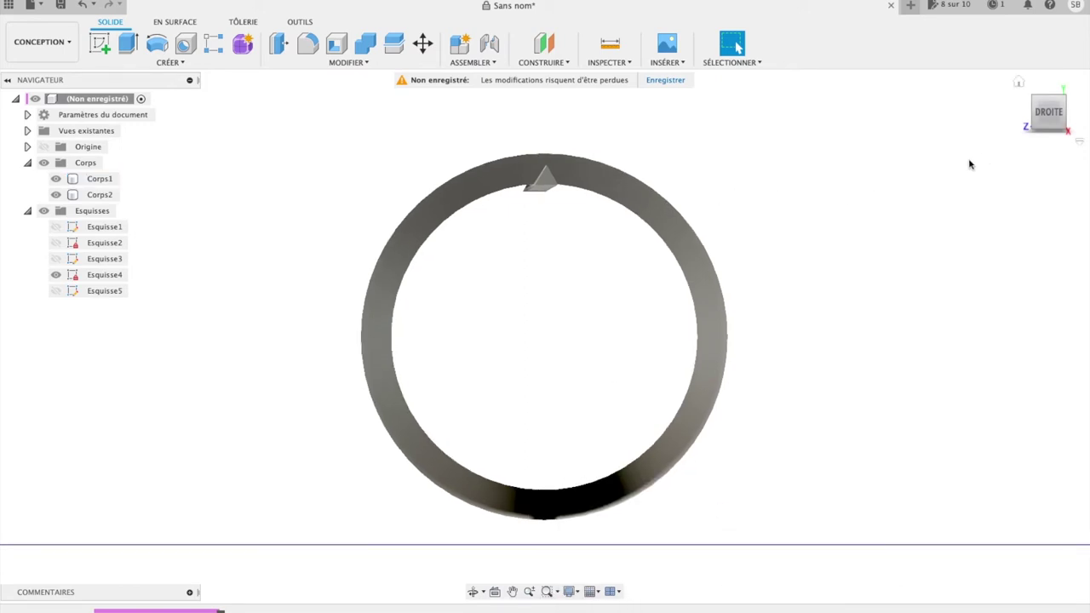
pyautogui.scroll(1, 534, 208)
pyautogui.scroll(2, 534, 209)
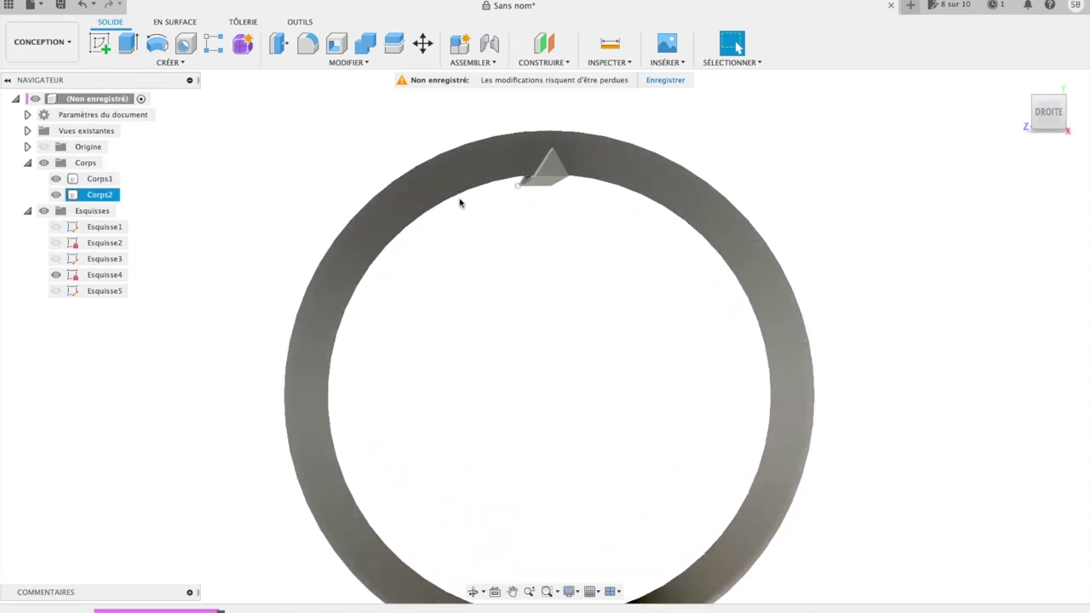
pyautogui.click(87, 196)
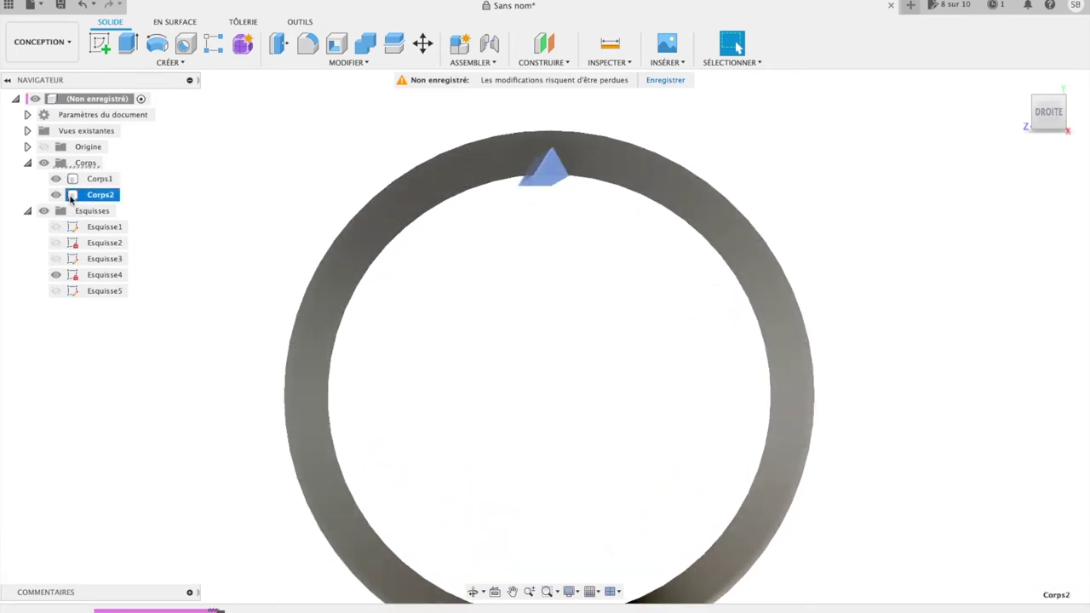
# Start a circular pattern of the tooth body, using the ring's edge as the axis.
pyautogui.click(160, 64)
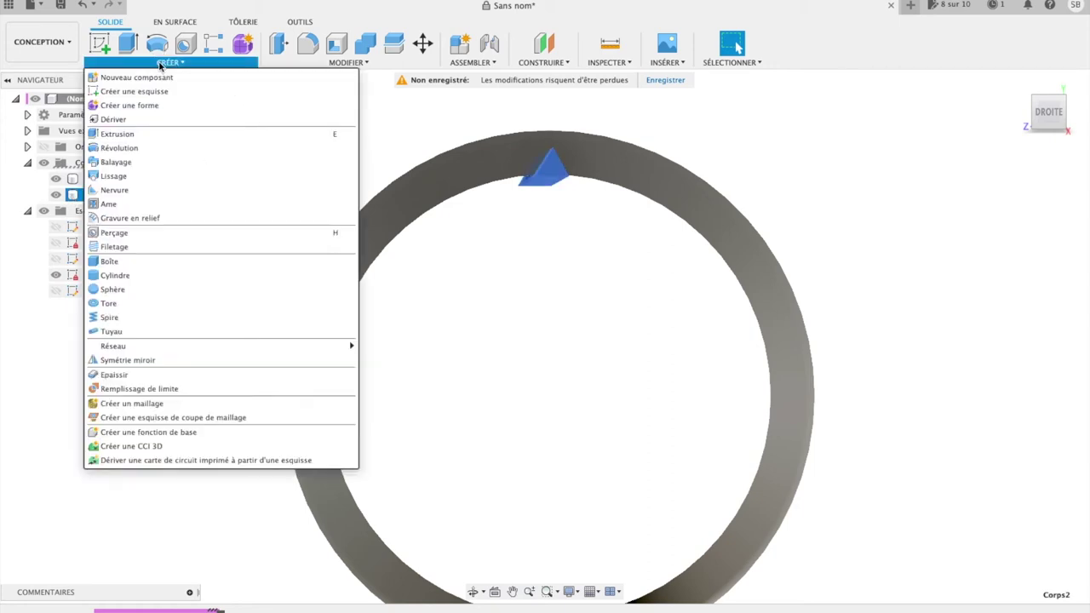
pyautogui.moveTo(113, 346)
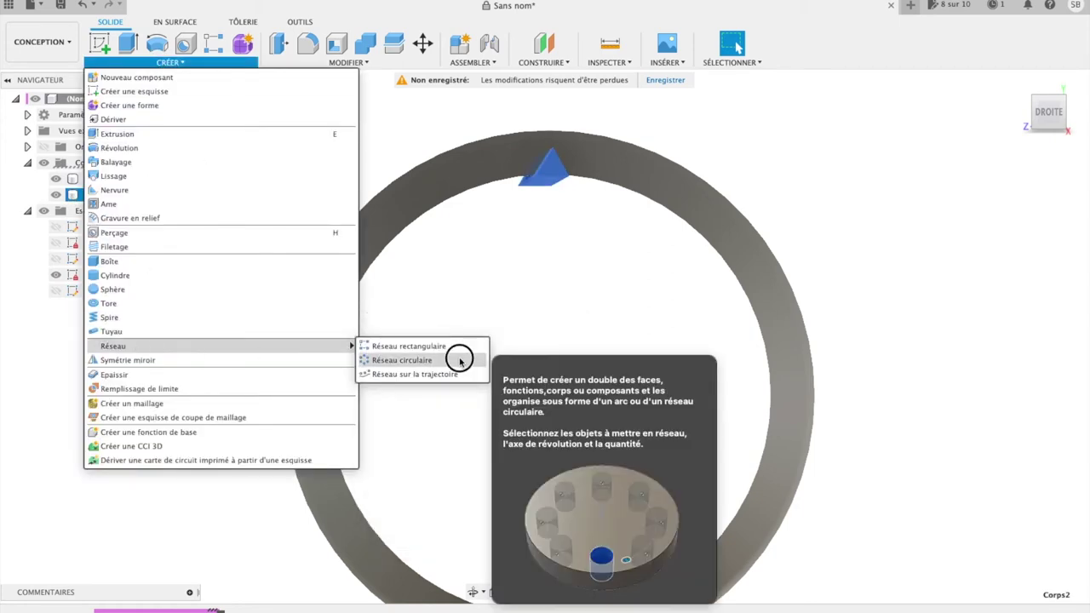
pyautogui.click(402, 361)
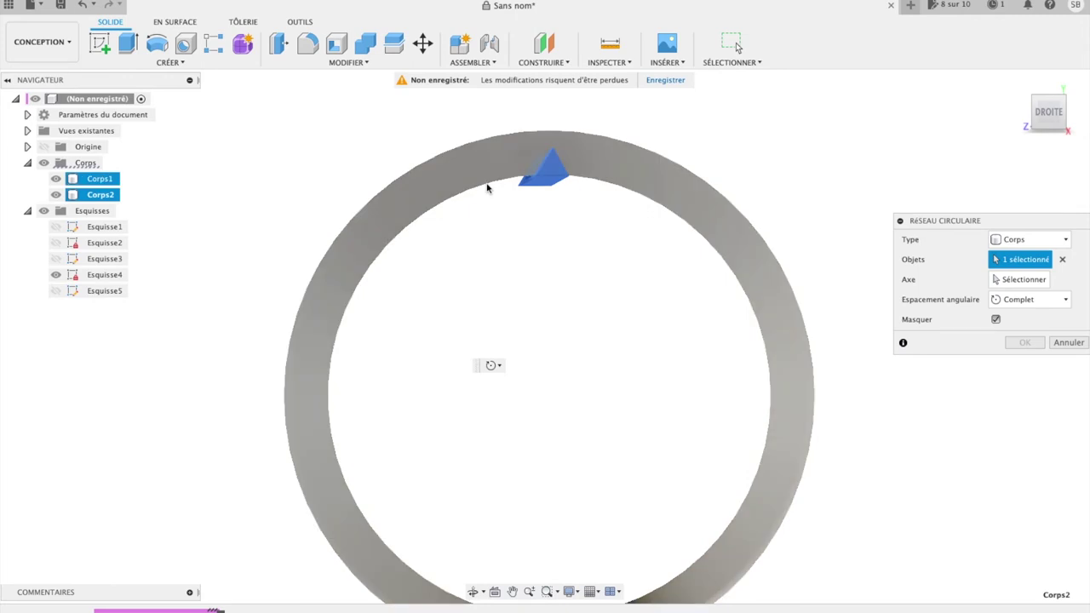
pyautogui.click(1032, 280)
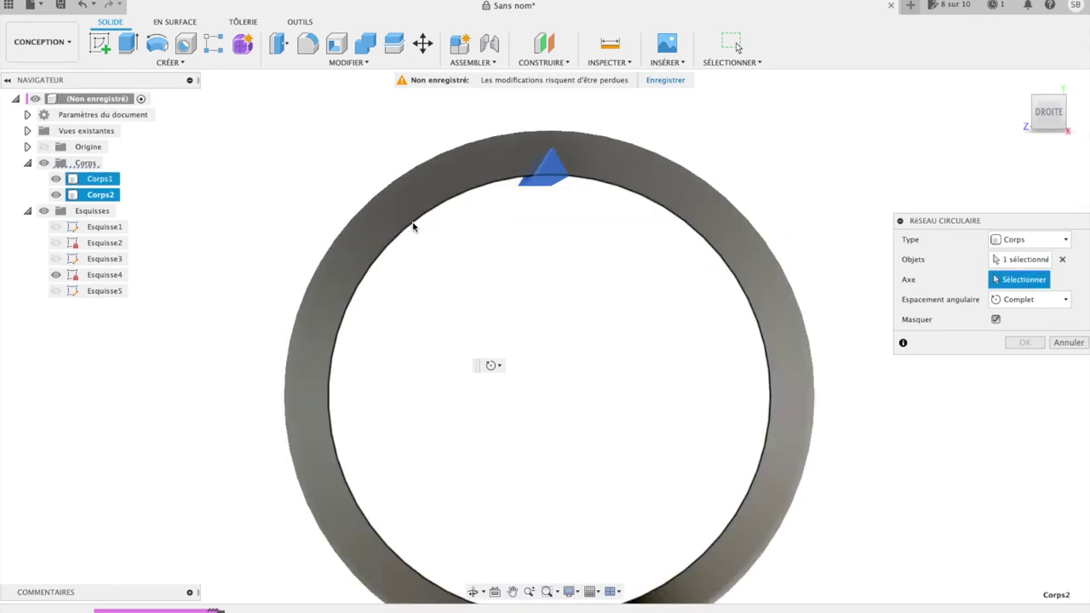
pyautogui.click(413, 226)
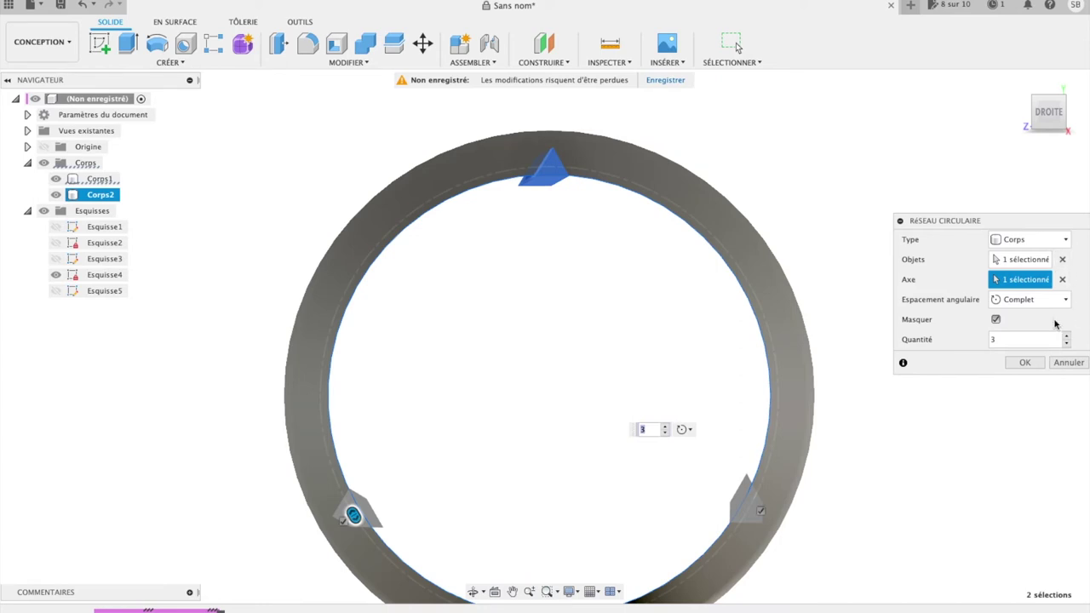
# Raise the pattern quantity to 47 teeth around the ring and confirm it.
pyautogui.click(1067, 337)
pyautogui.click(1068, 337)
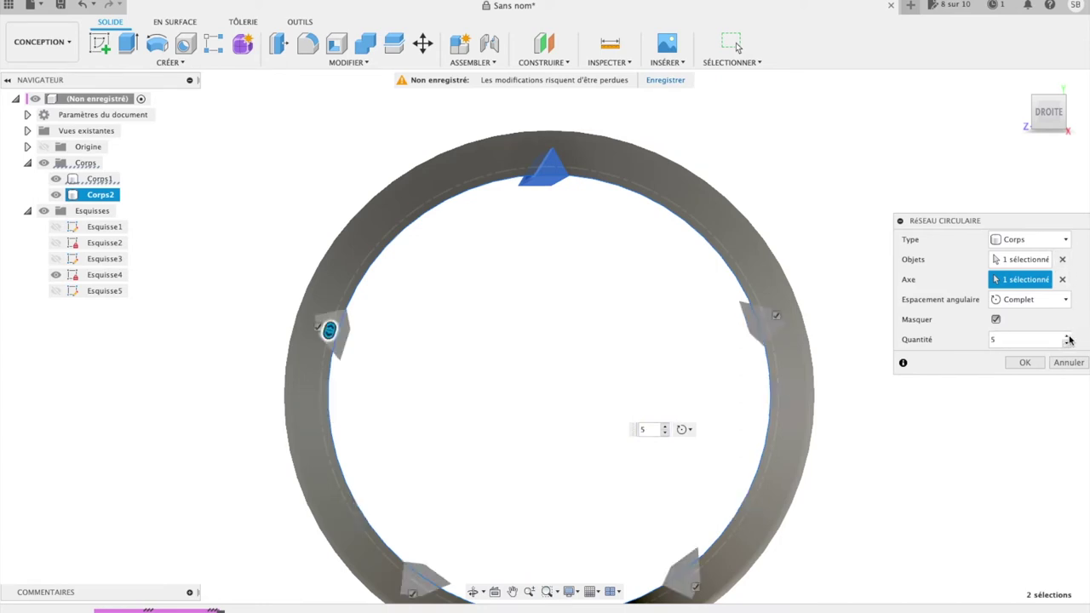
pyautogui.click(1068, 338)
pyautogui.click(1068, 339)
pyautogui.click(1069, 339)
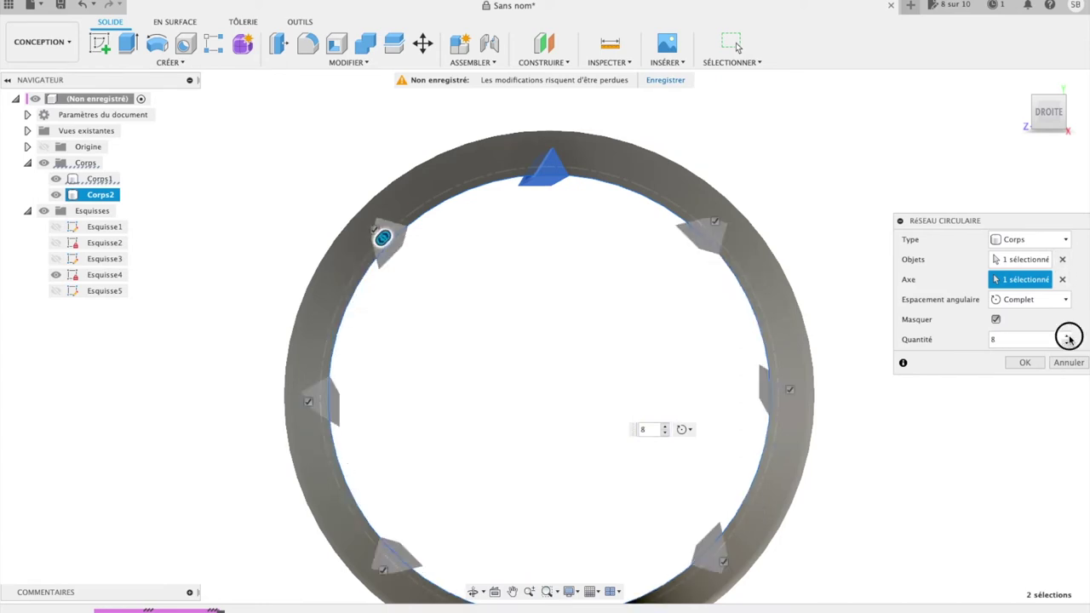
pyautogui.click(1069, 339)
pyautogui.click(1068, 339)
pyautogui.click(1069, 339)
pyautogui.click(1068, 338)
pyautogui.click(1069, 338)
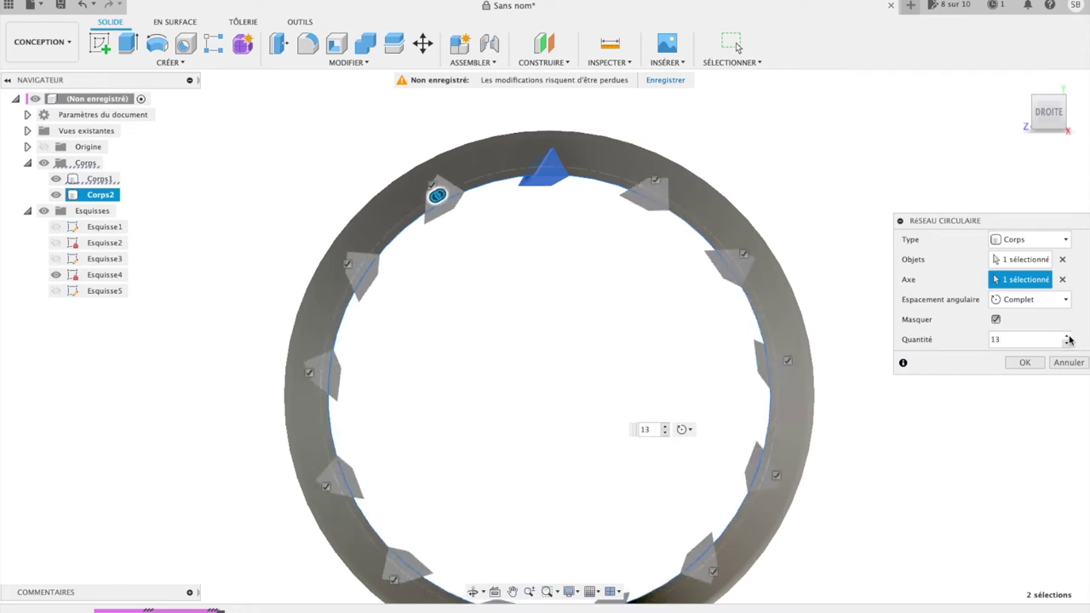
pyautogui.click(1069, 338)
pyautogui.click(1068, 338)
pyautogui.click(1069, 338)
pyautogui.click(1069, 338)
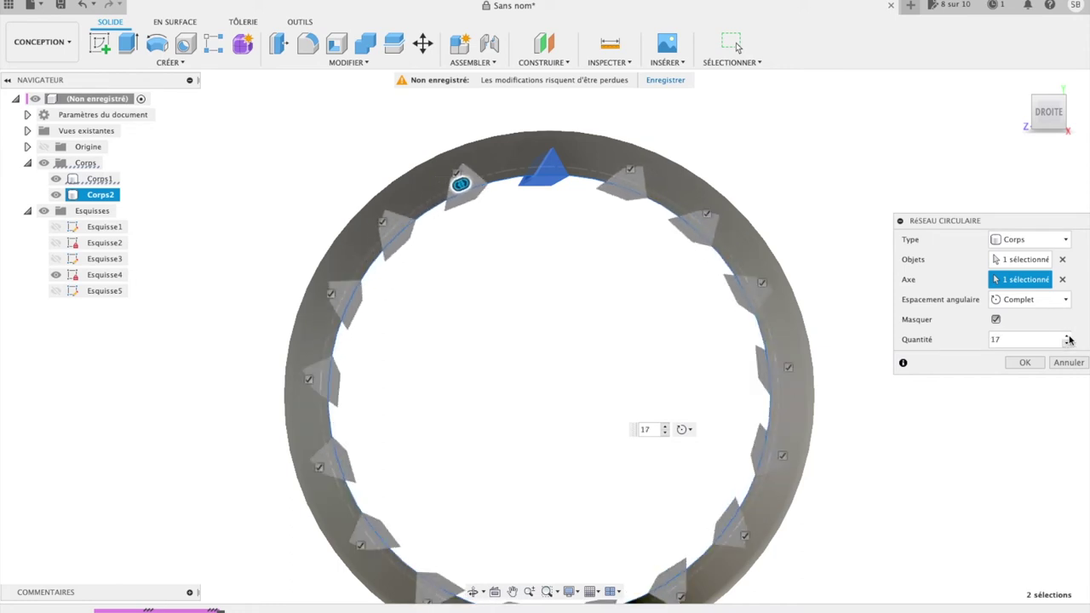
pyautogui.click(1069, 338)
pyautogui.click(1068, 338)
pyautogui.click(1068, 338)
pyautogui.click(1069, 338)
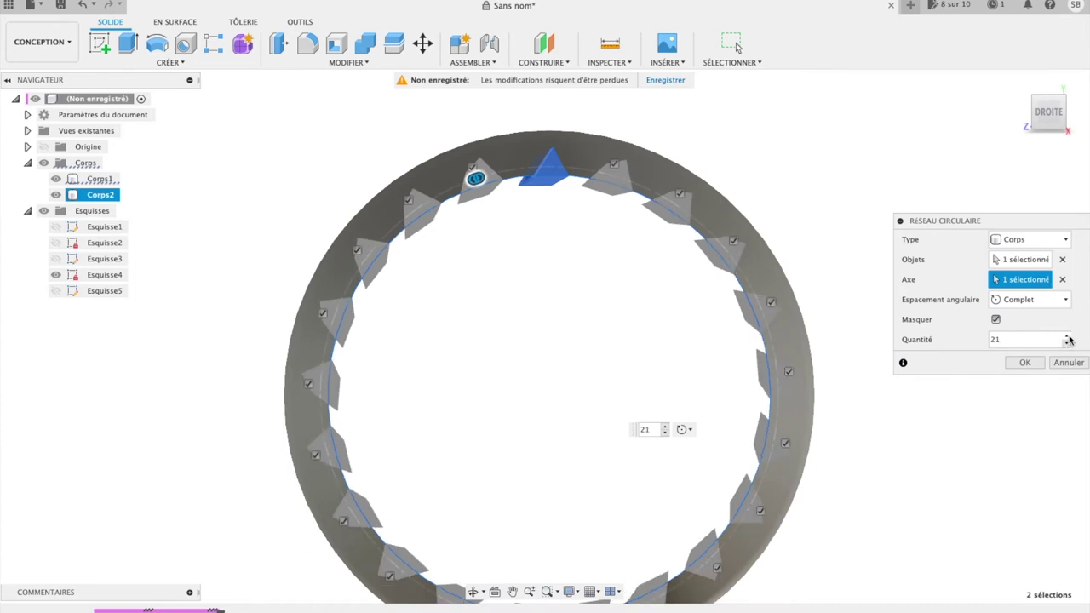
pyautogui.click(1069, 338)
pyautogui.click(1068, 338)
pyautogui.click(1069, 338)
pyautogui.click(1068, 338)
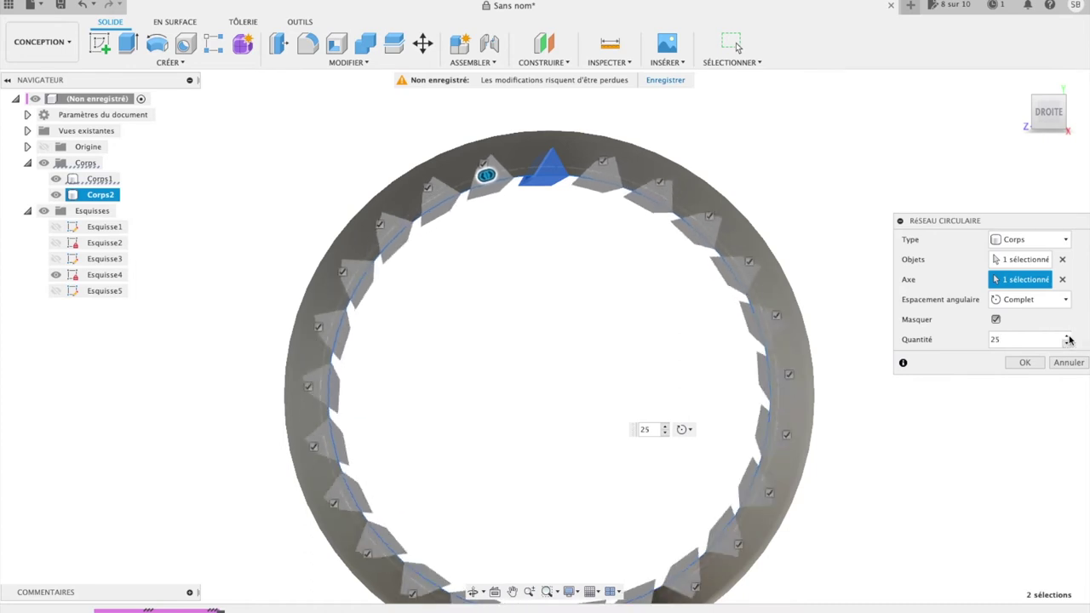
pyautogui.click(1069, 338)
pyautogui.click(1068, 338)
pyautogui.click(1068, 338)
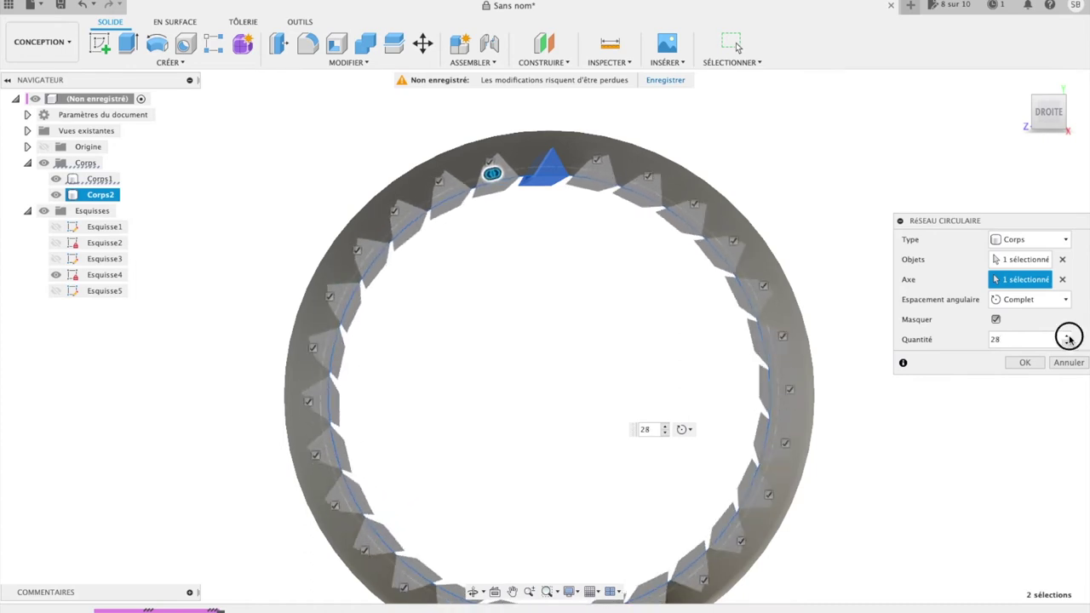
pyautogui.click(1069, 338)
pyautogui.click(1069, 338)
pyautogui.click(1069, 338)
pyautogui.click(1069, 338)
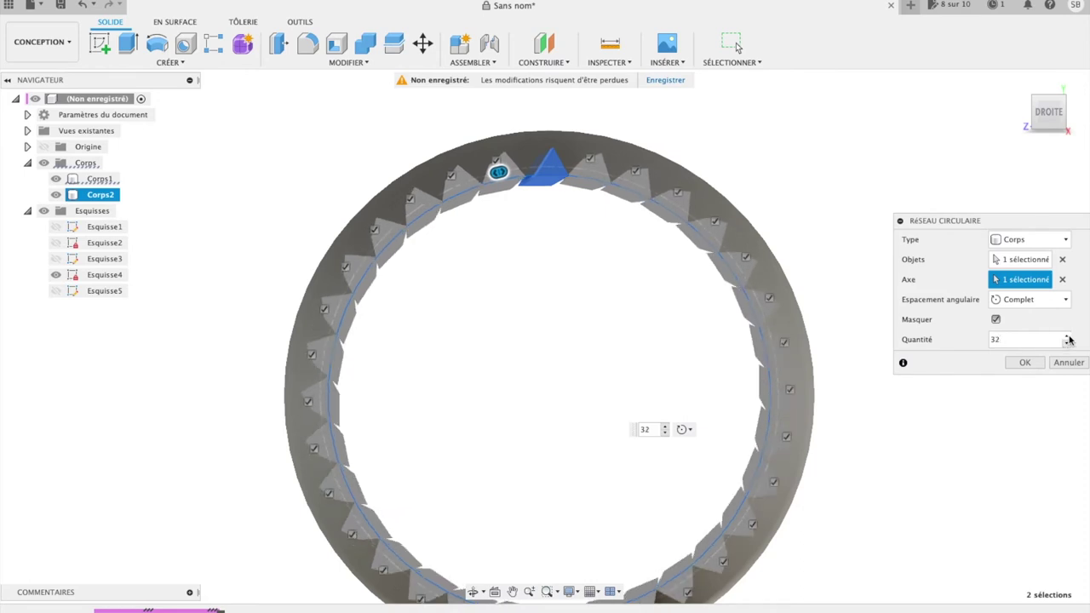
pyautogui.click(1068, 338)
pyautogui.click(1069, 338)
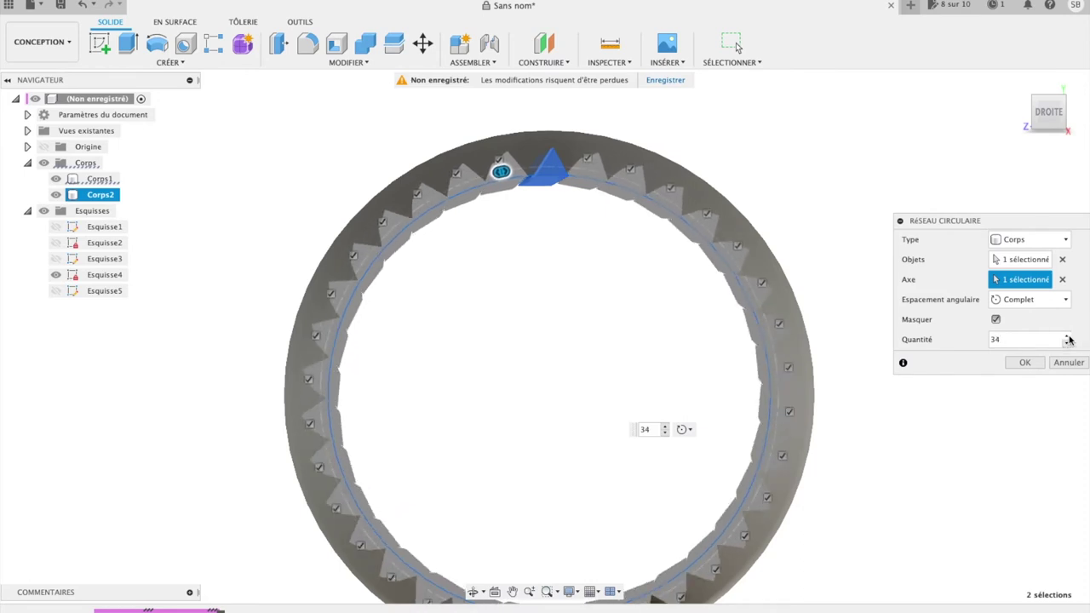
pyautogui.moveTo(1046, 114); pyautogui.dragTo(1037, 120)
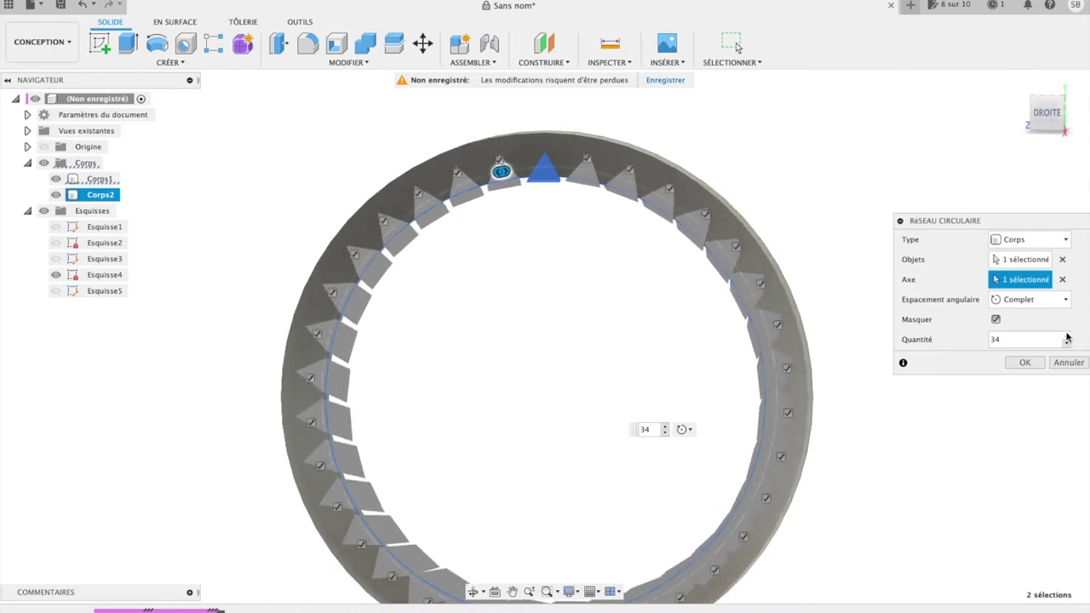
pyautogui.click(1067, 338)
pyautogui.click(1067, 338)
pyautogui.click(1067, 337)
pyautogui.click(1067, 336)
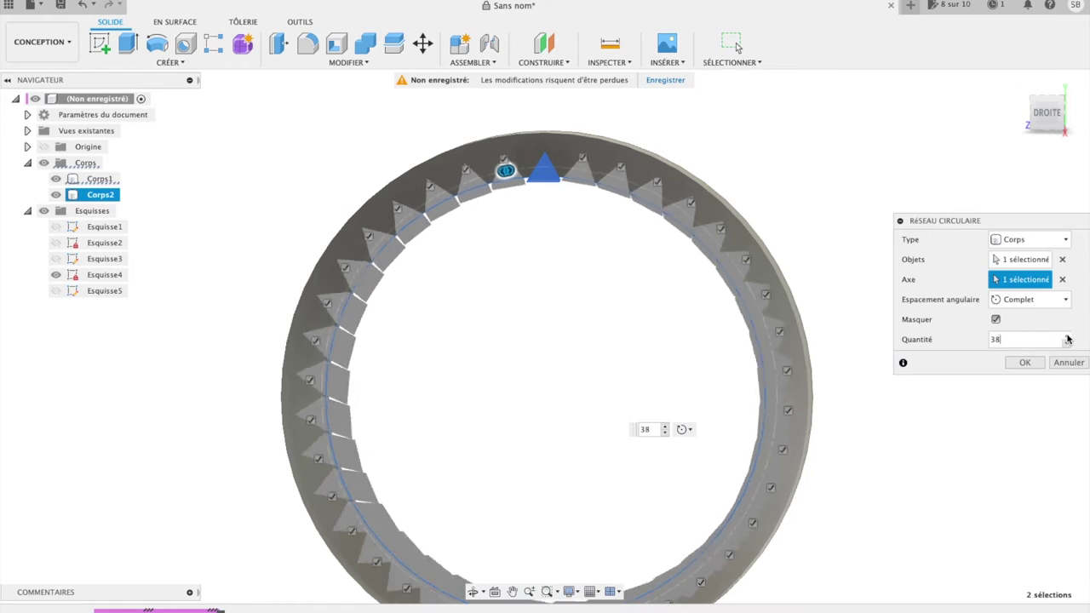
pyautogui.click(1067, 336)
pyautogui.click(1067, 336)
pyautogui.click(1067, 336)
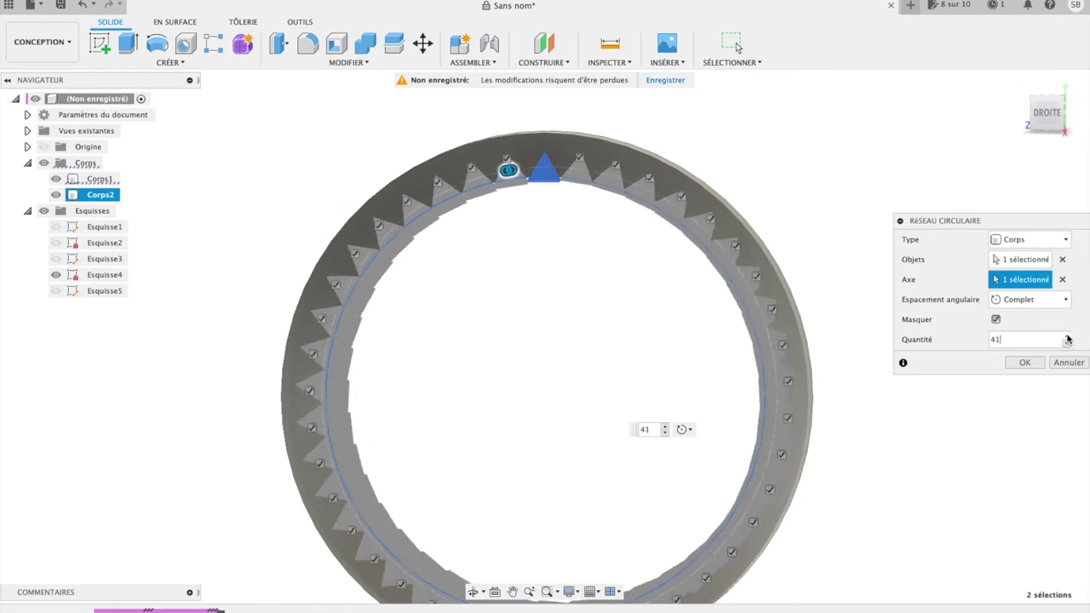
pyautogui.click(1067, 337)
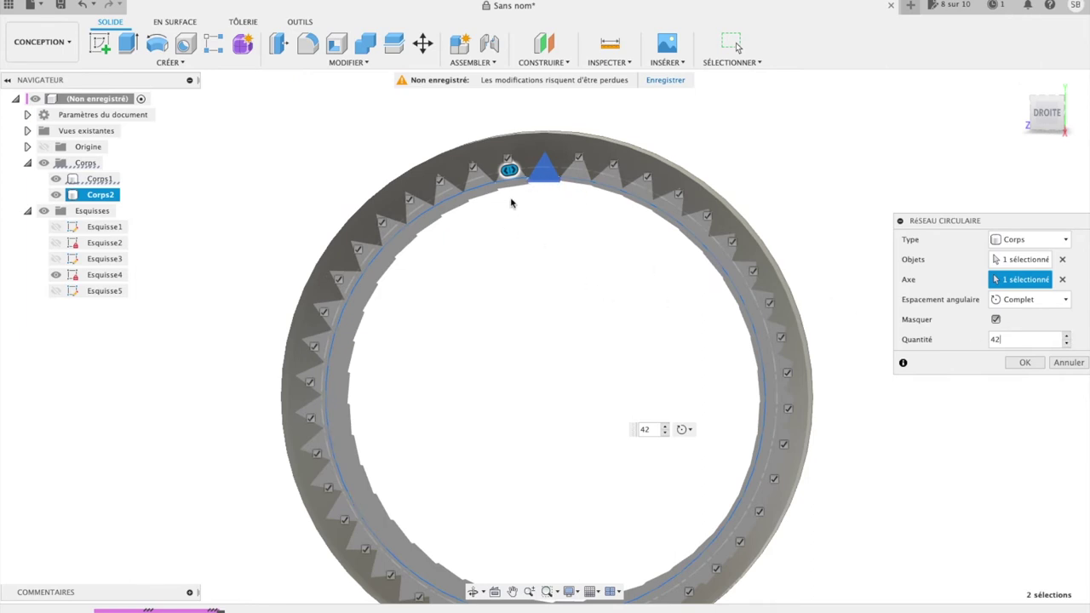
pyautogui.scroll(3, 523, 201)
pyautogui.scroll(3, 523, 201)
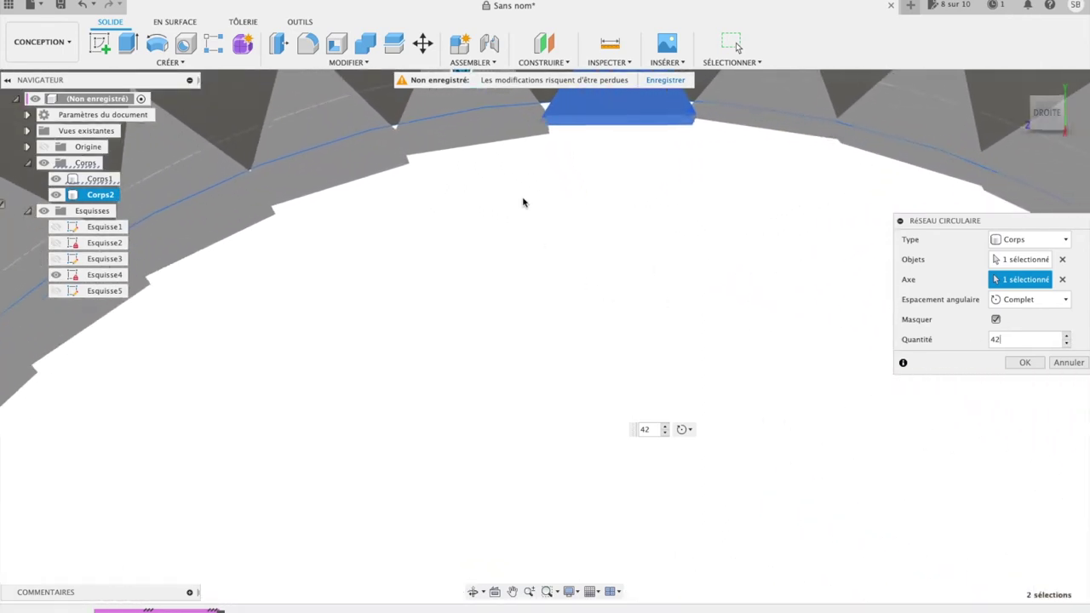
pyautogui.click(1066, 336)
pyautogui.click(1066, 336)
pyautogui.click(1066, 335)
pyautogui.click(1066, 336)
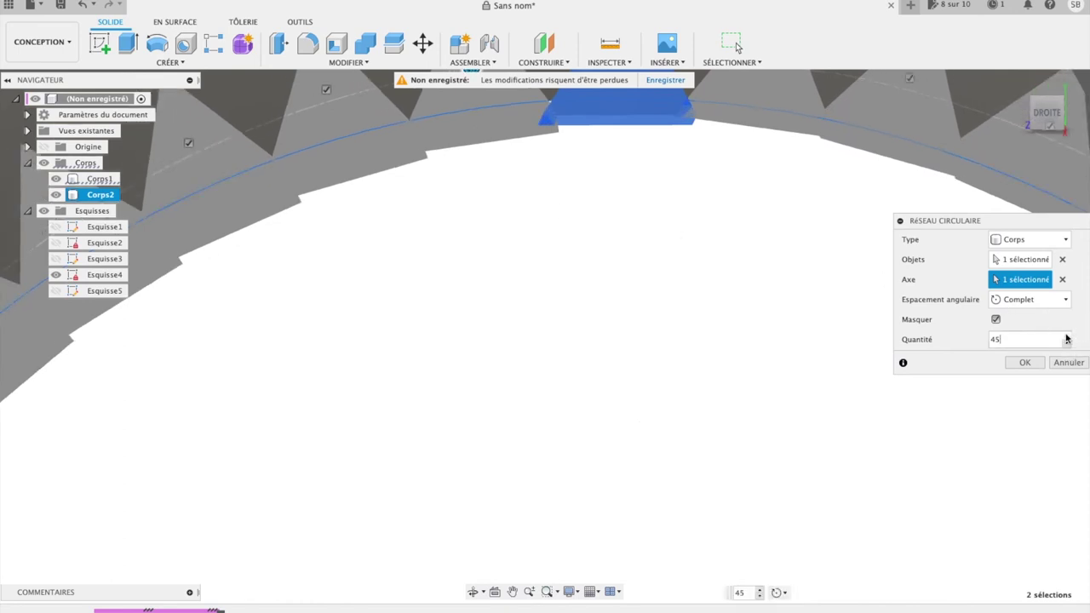
pyautogui.click(1066, 336)
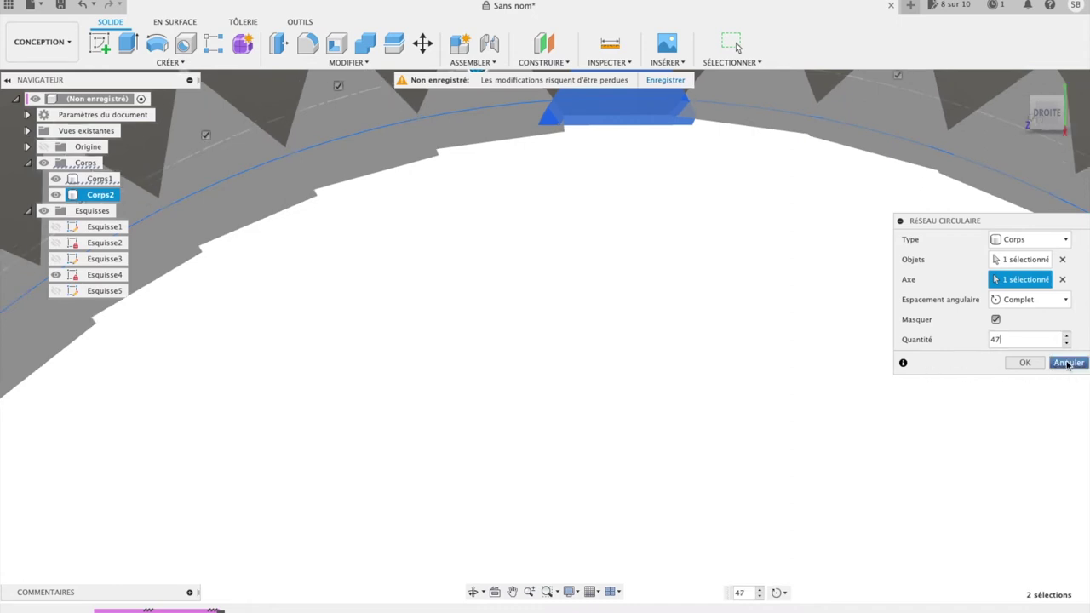
pyautogui.click(1026, 363)
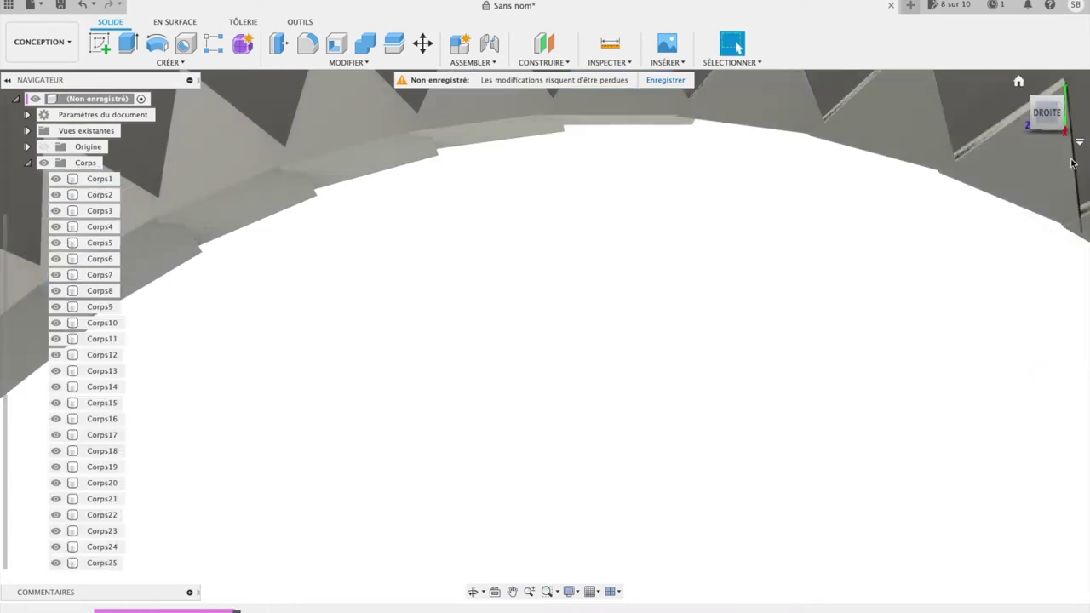
pyautogui.click(1019, 83)
# Clear the selection, review the 48 bodies in the browser, and launch Combine.
pyautogui.click(827, 247)
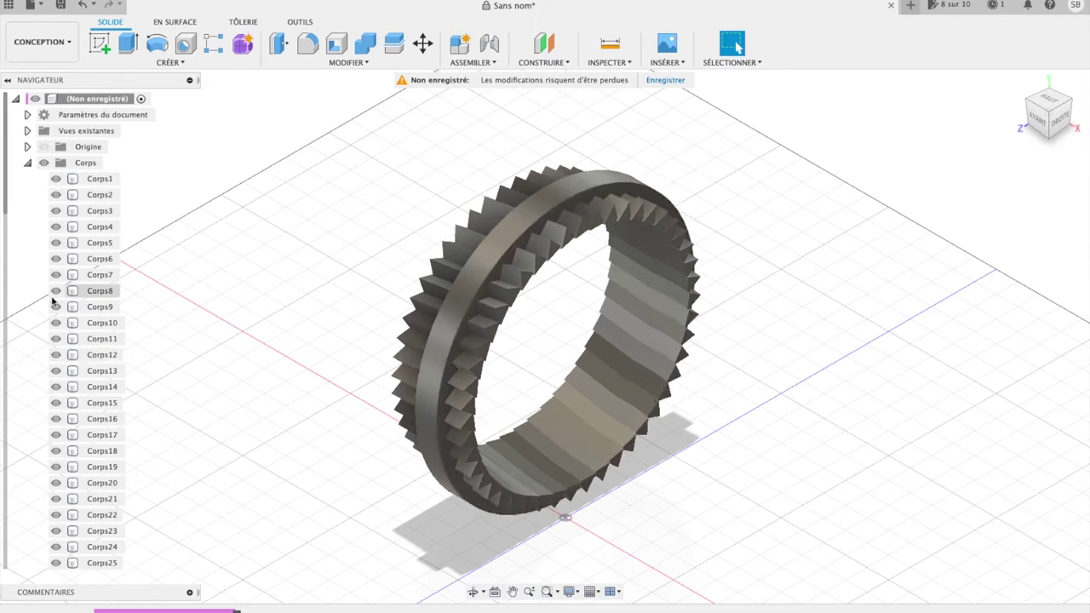
pyautogui.scroll(-5, 81, 323)
pyautogui.scroll(-5, 81, 323)
pyautogui.scroll(2, 83, 327)
pyautogui.scroll(8, 82, 327)
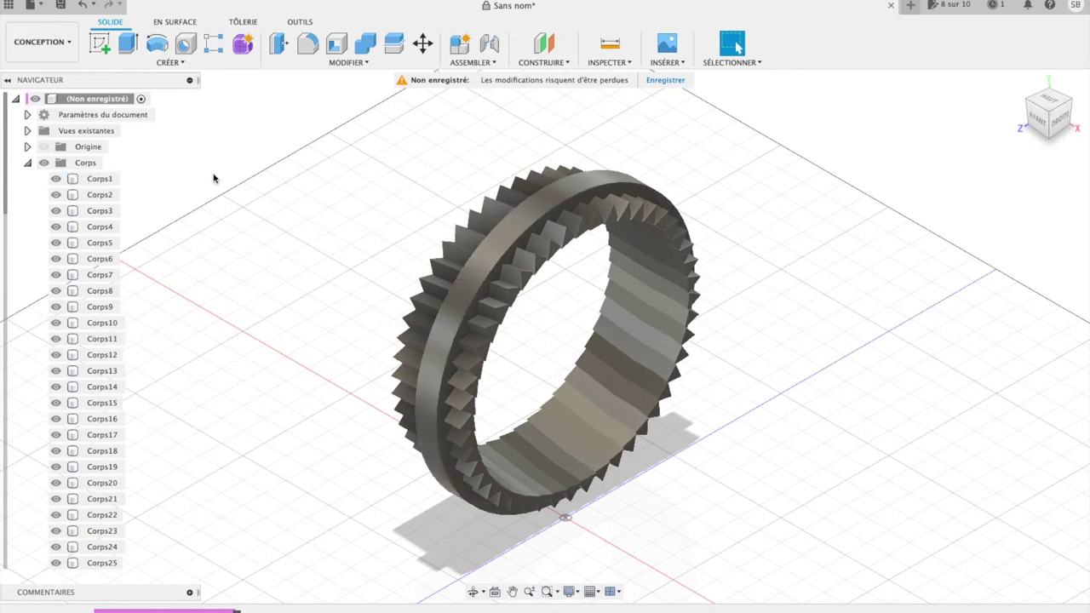
pyautogui.click(365, 43)
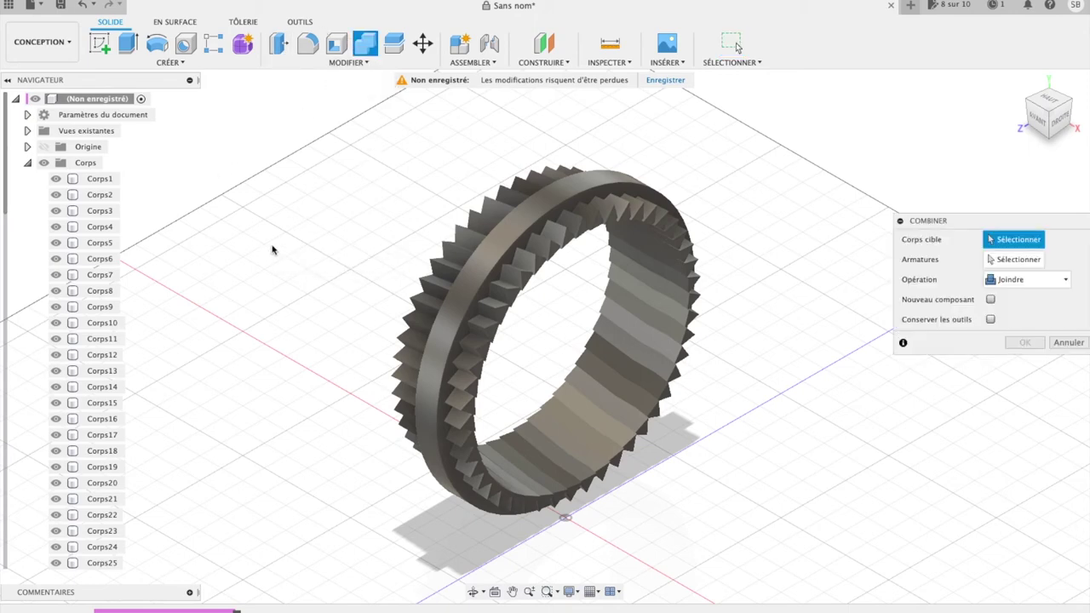
# Set Corps1 as the target and Corps2 through Corps48 as tool bodies.
pyautogui.click(518, 250)
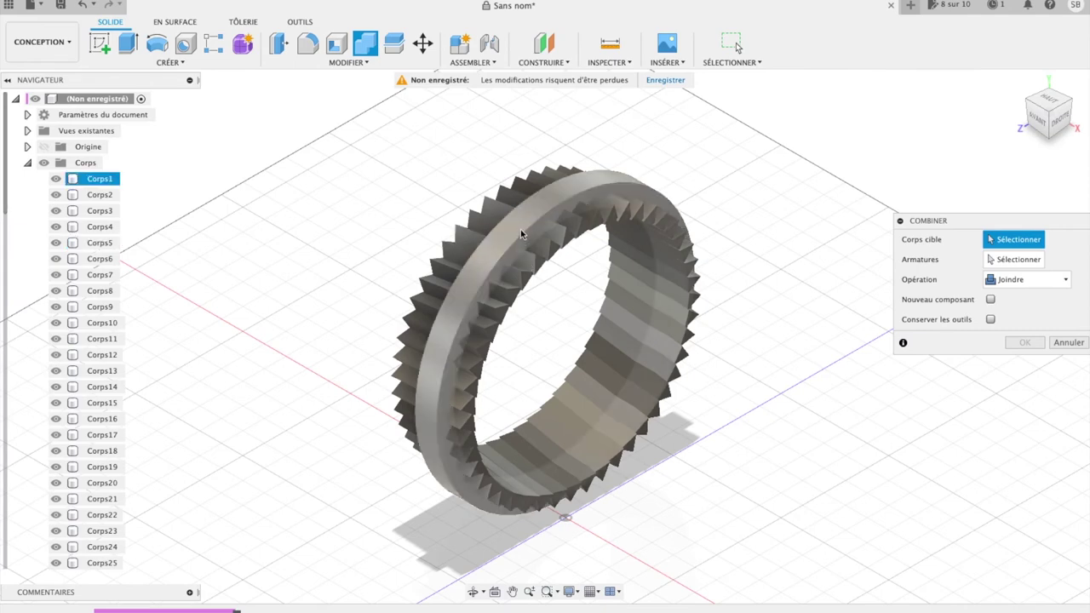
pyautogui.click(523, 233)
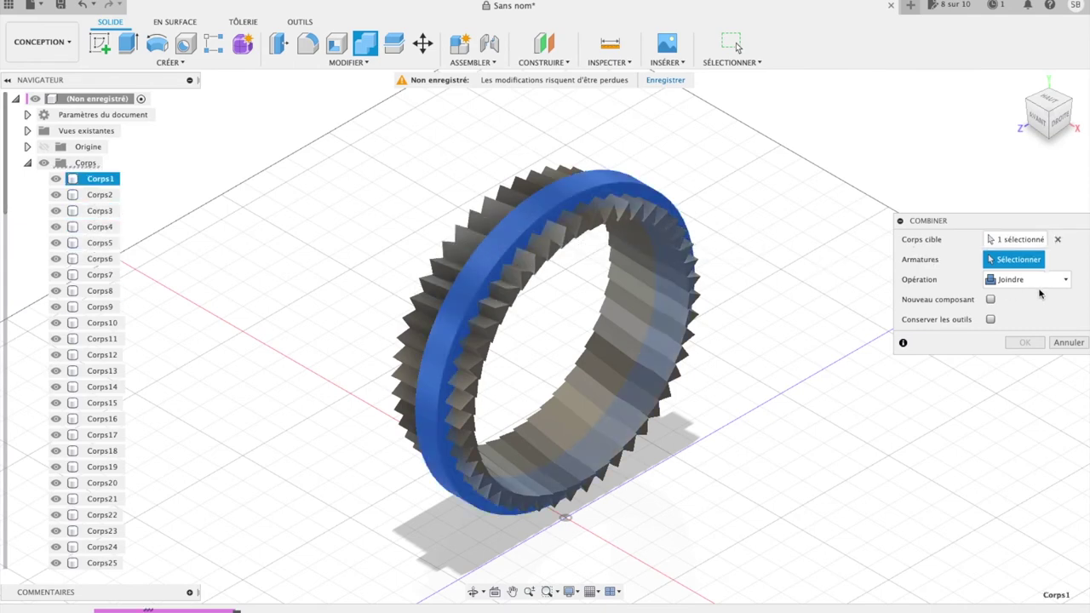
pyautogui.click(85, 196)
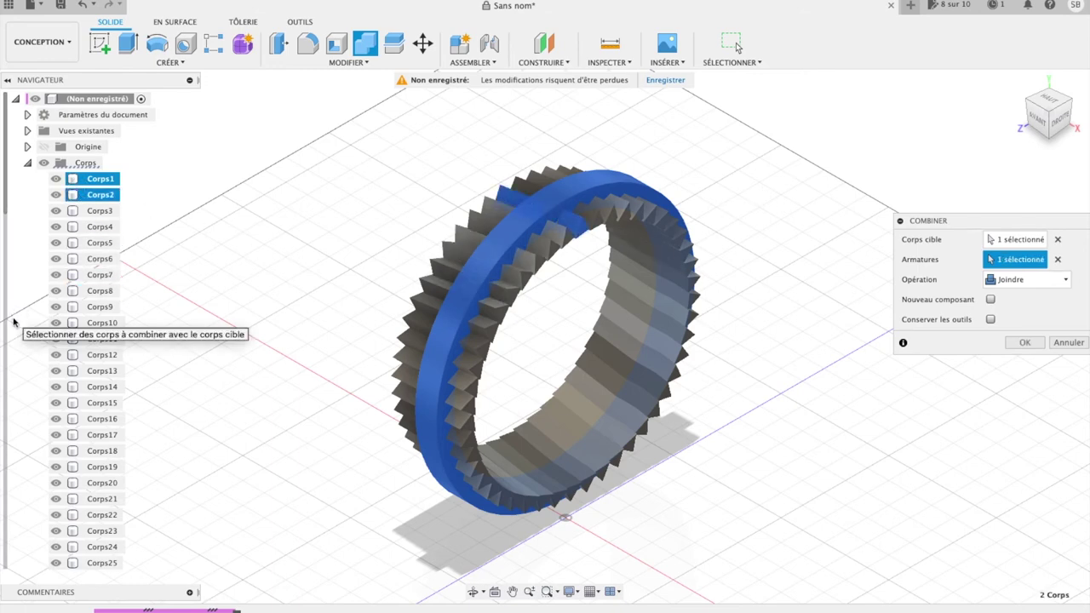
pyautogui.scroll(-2, 14, 322)
pyautogui.scroll(-5, 13, 322)
pyautogui.scroll(-3, 13, 322)
pyautogui.scroll(-3, 14, 321)
pyautogui.scroll(-2, 14, 322)
pyautogui.scroll(-1, 14, 322)
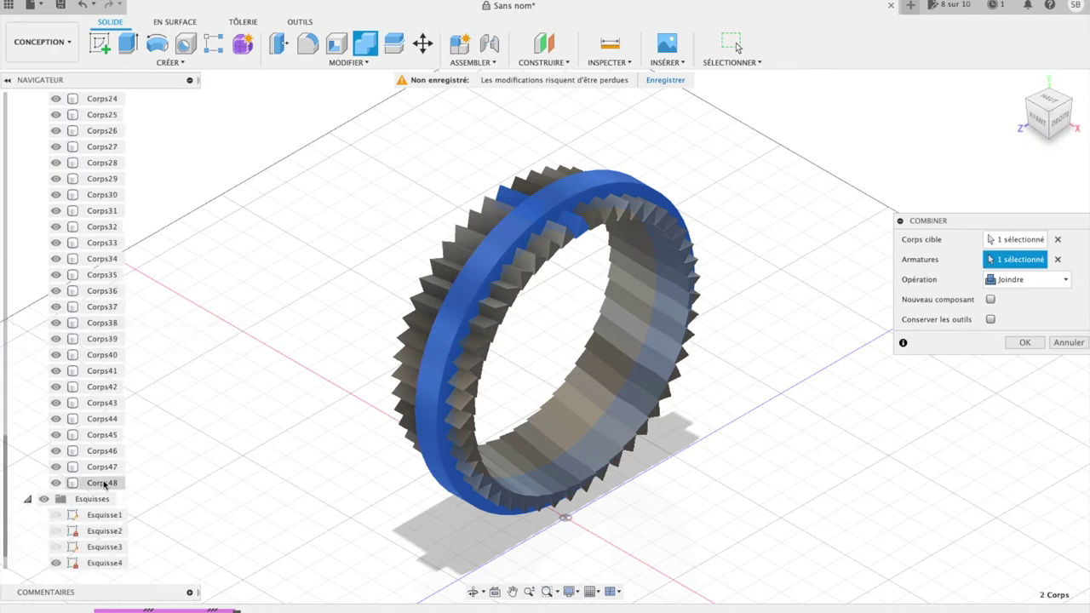
pyautogui.keyDown('shift'); pyautogui.click(100, 483); pyautogui.keyUp('shift')
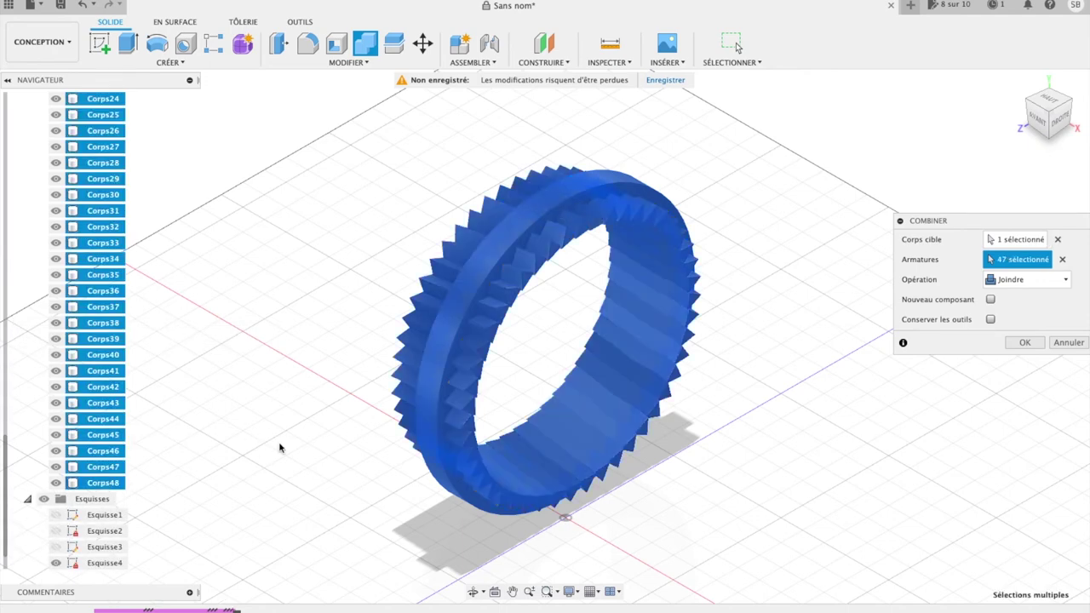
# Set the Combine operation to Couper and apply the cut to the ring.
pyautogui.click(1029, 284)
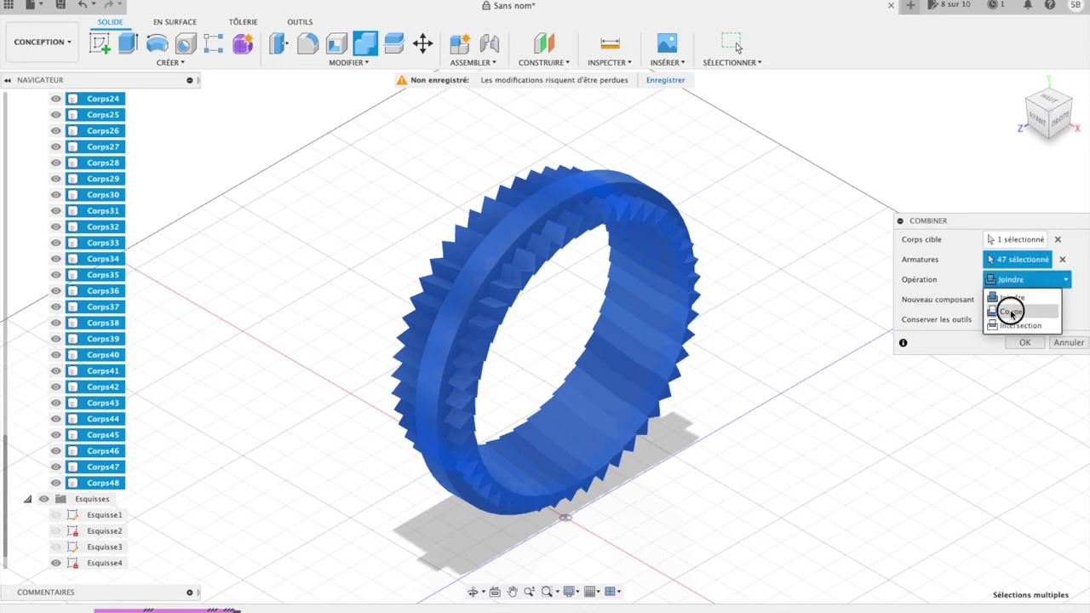
pyautogui.click(1012, 312)
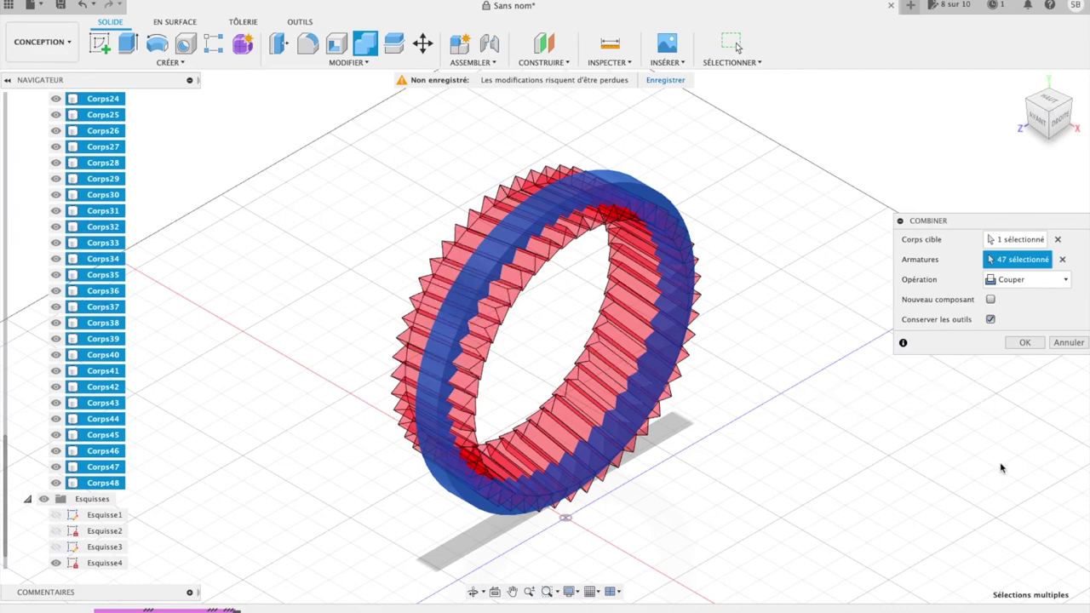
pyautogui.click(1024, 343)
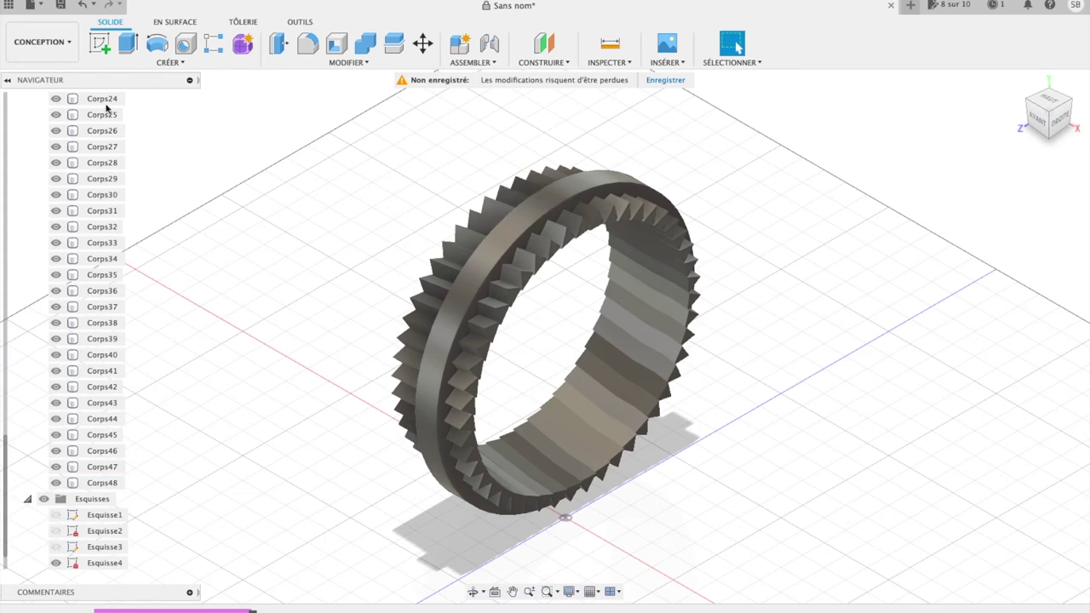
# Cut Corps2–Corps48 from target Corps1 again, this time discarding the tool bodies.
pyautogui.click(367, 44)
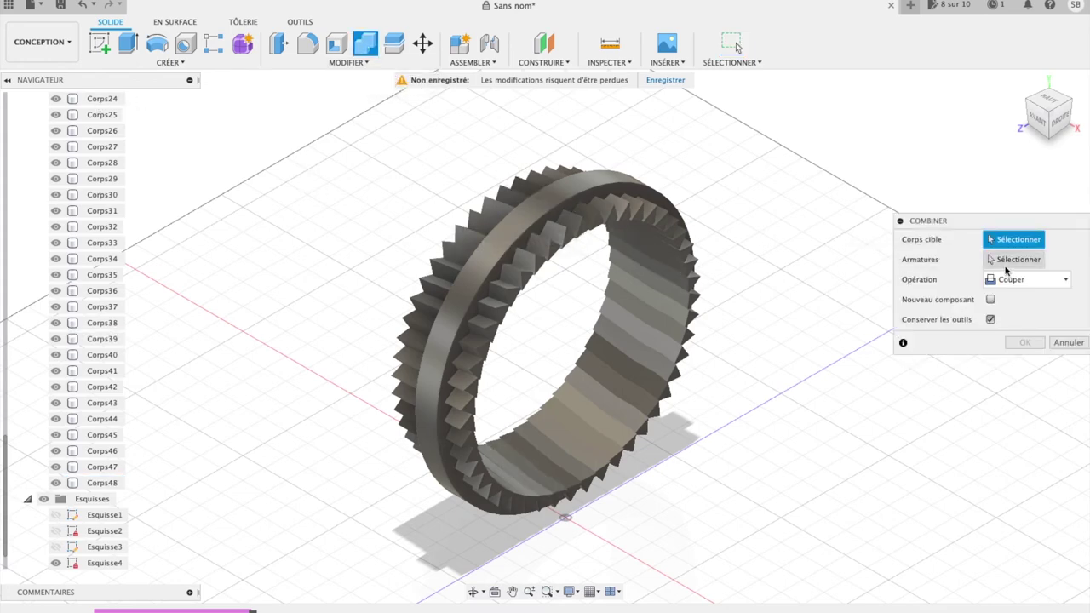
pyautogui.click(620, 186)
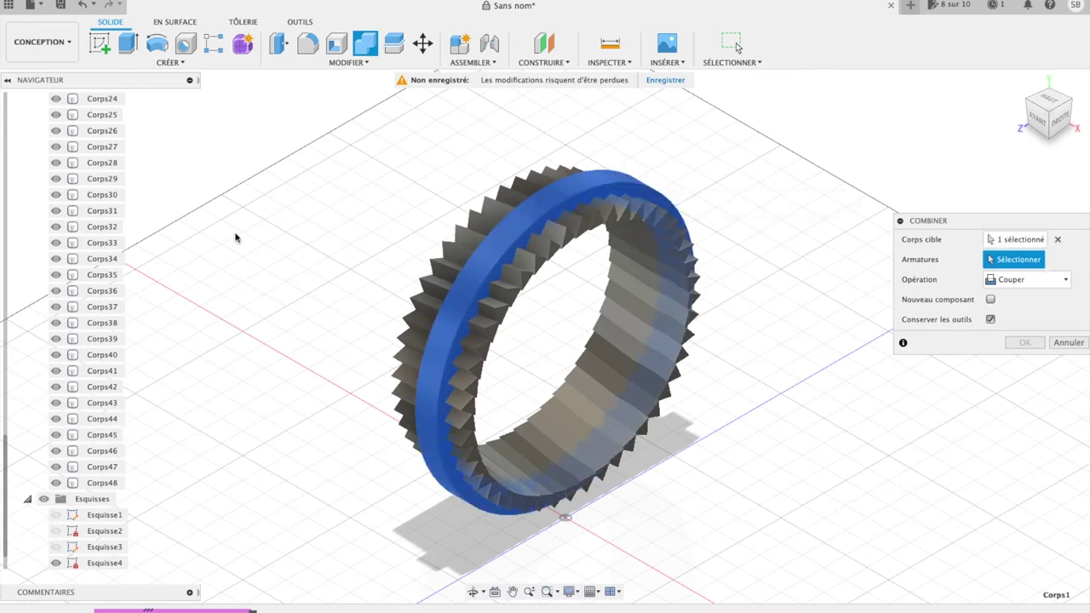
pyautogui.scroll(5, 71, 180)
pyautogui.scroll(3, 70, 180)
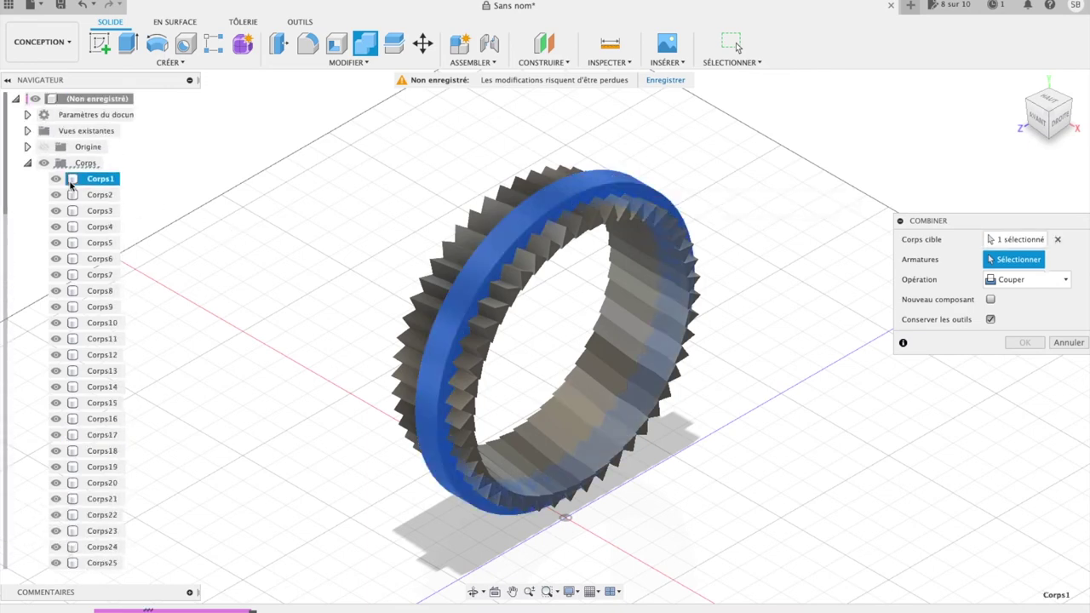
pyautogui.click(89, 194)
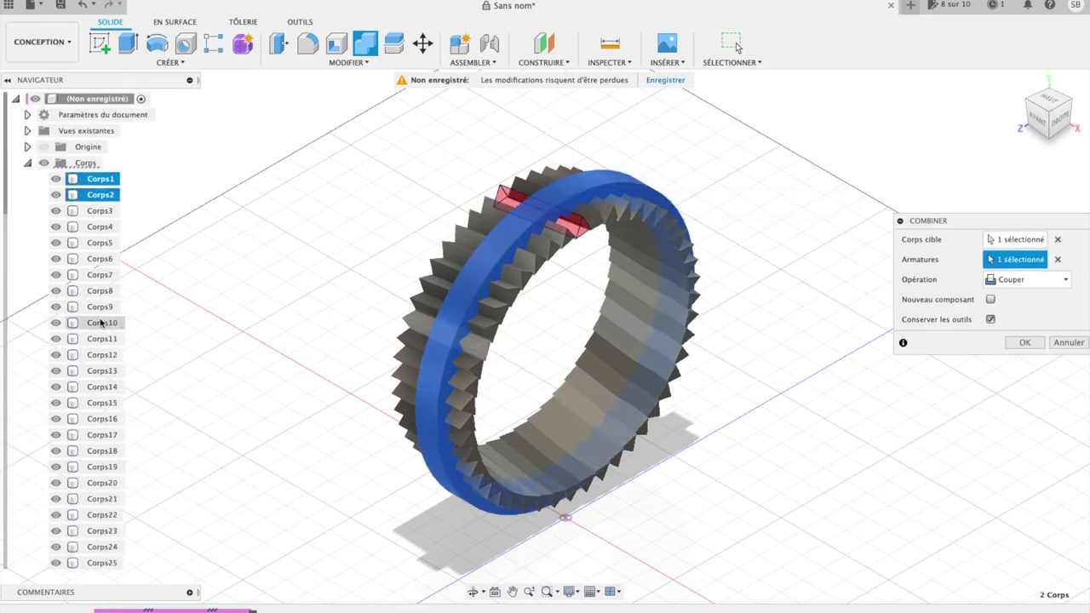
pyautogui.scroll(-5, 101, 323)
pyautogui.scroll(-5, 100, 323)
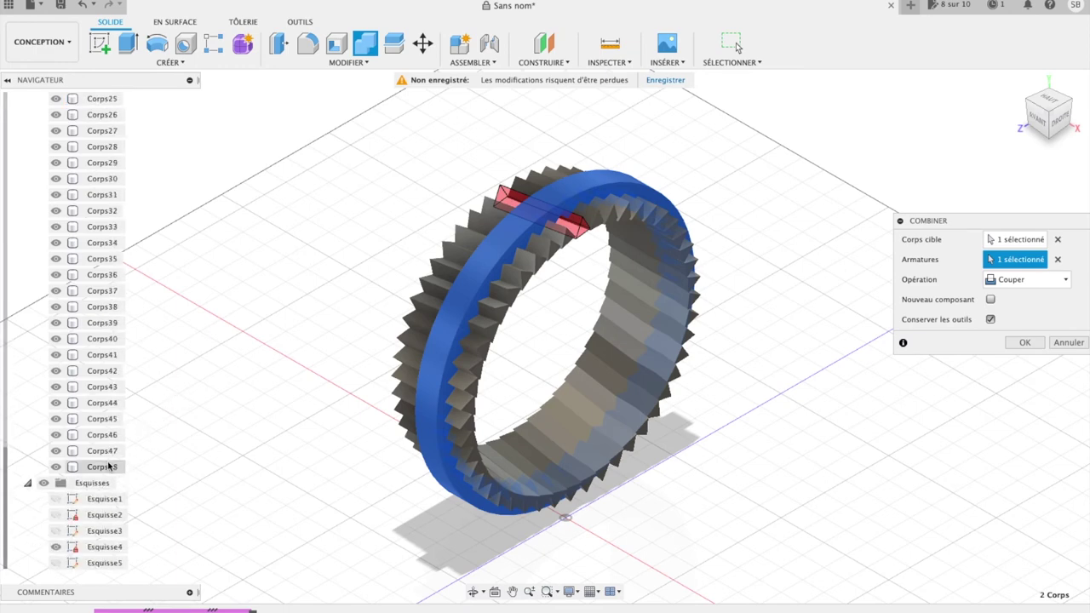
pyautogui.keyDown('shift'); pyautogui.click(109, 466); pyautogui.keyUp('shift')
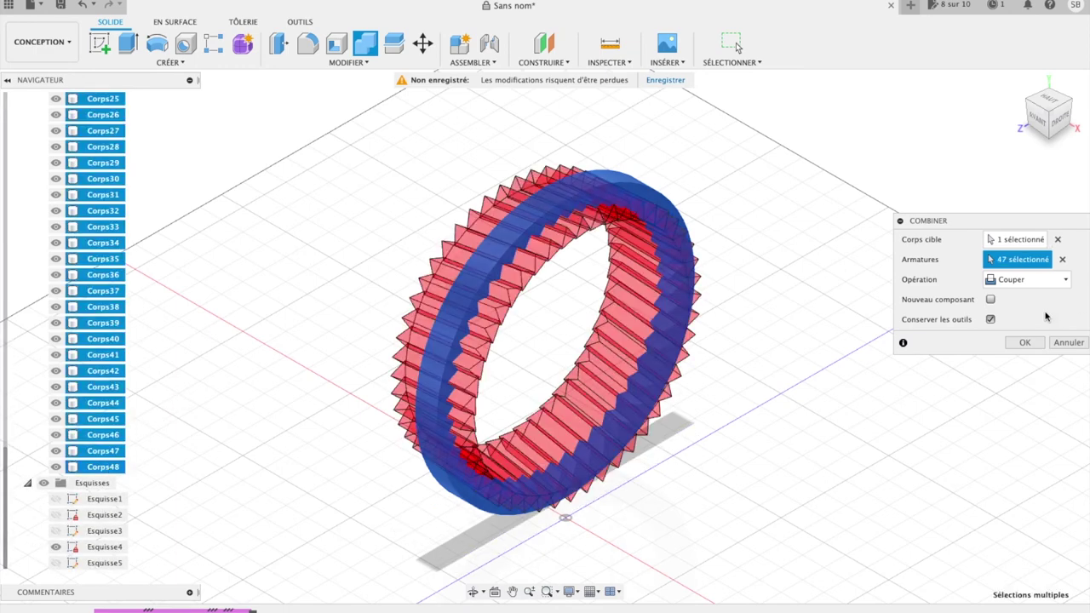
pyautogui.click(1025, 344)
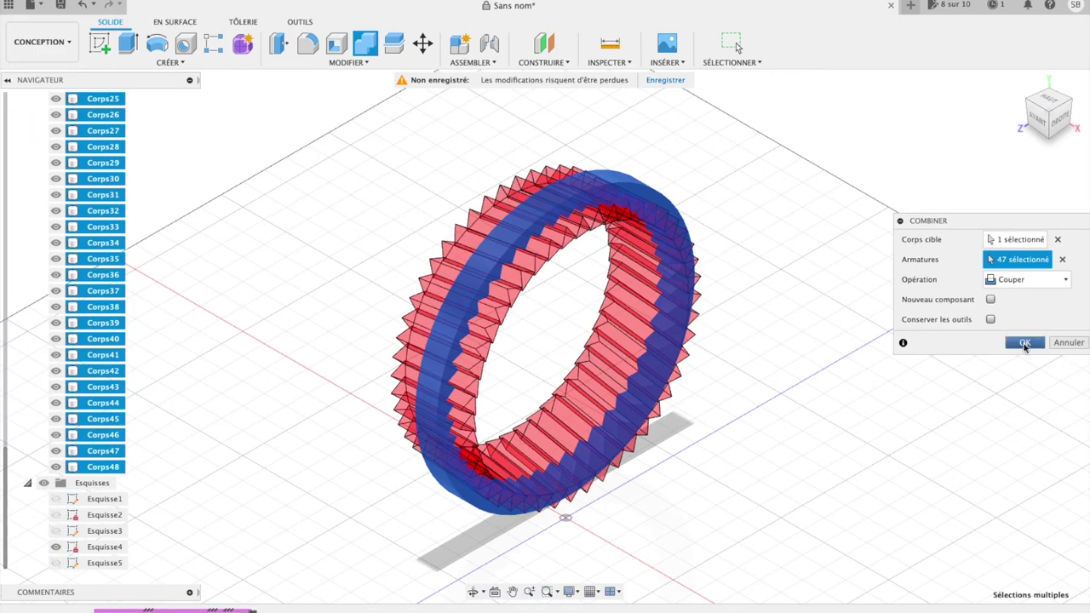
pyautogui.click(1025, 344)
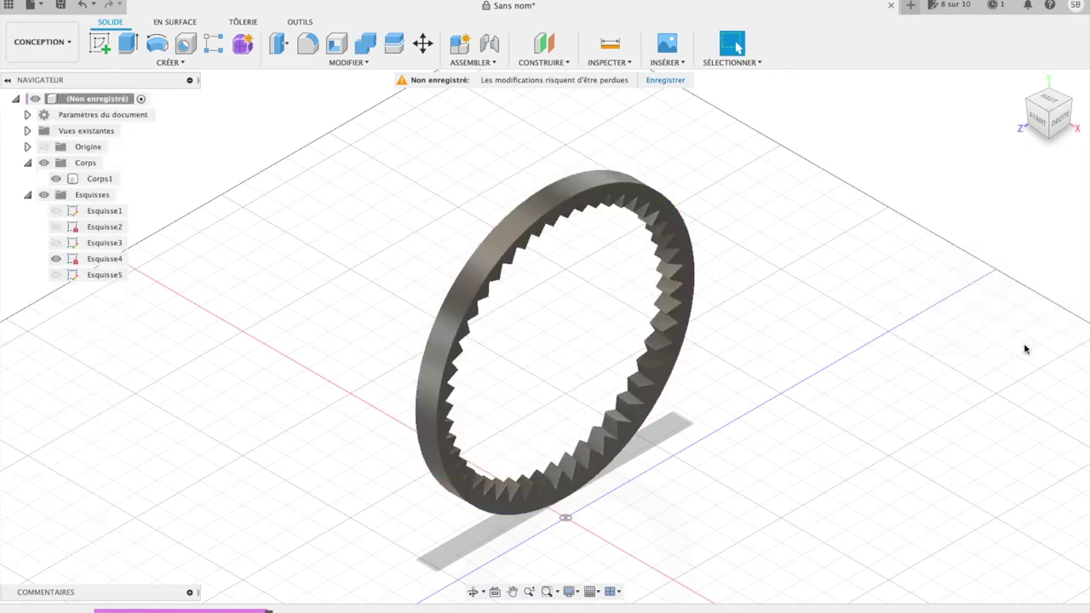
# Orbit from the home and right views, select the ring's front face, and start Extrude.
pyautogui.moveTo(1047, 115)
pyautogui.click(1019, 84)
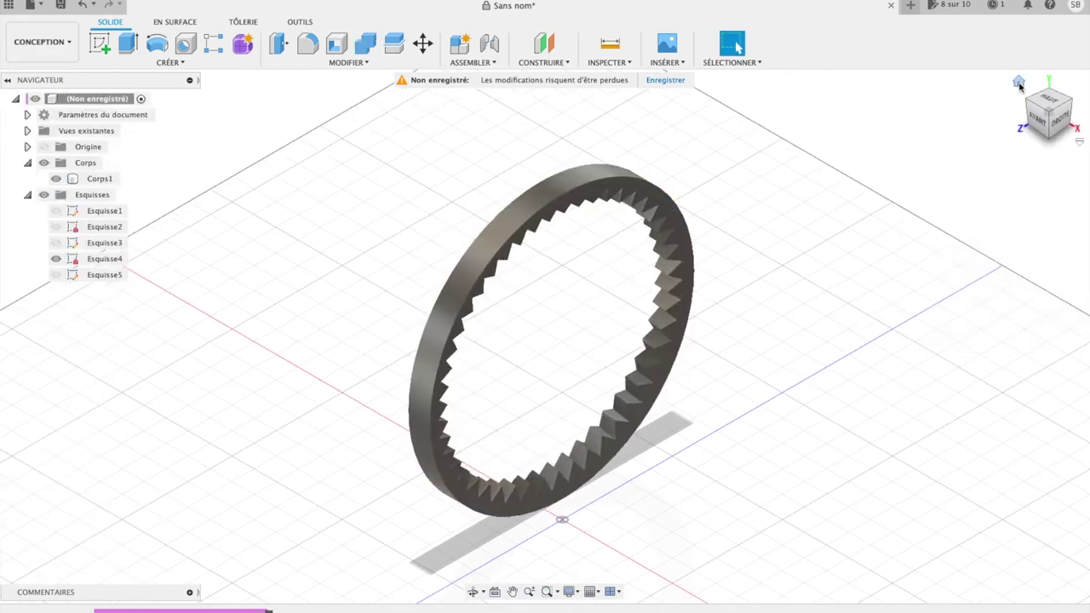
pyautogui.click(1039, 125)
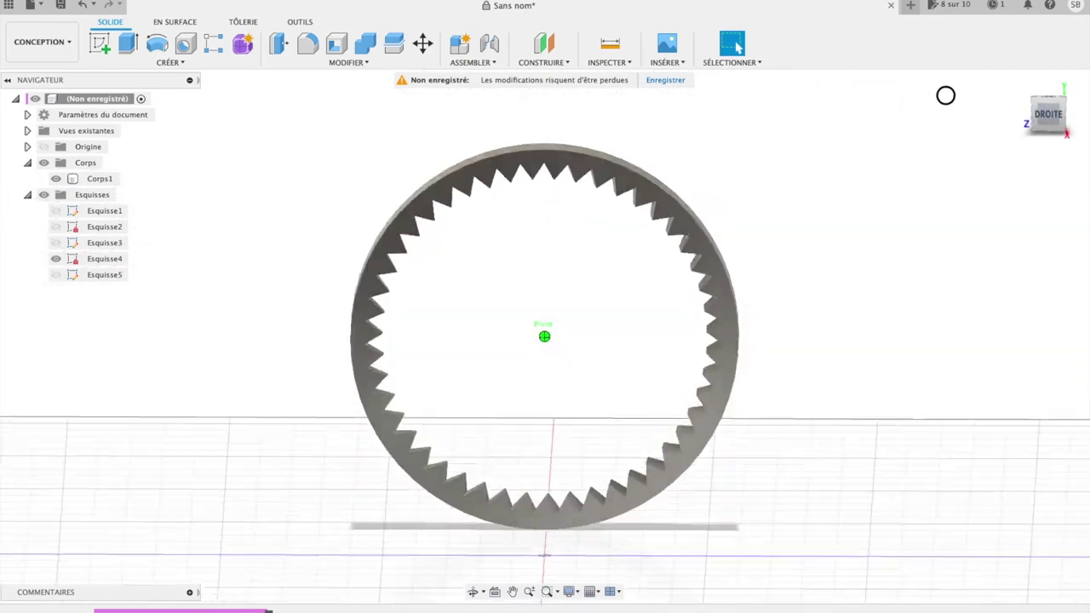
pyautogui.moveTo(936, 90)
pyautogui.keyDown('shift'); pyautogui.mouseDown(button='middle')
pyautogui.moveTo(1041, 115)
pyautogui.moveTo(1017, 125)
pyautogui.moveTo(889, 122)
pyautogui.mouseUp(button='middle'); pyautogui.keyUp('shift')
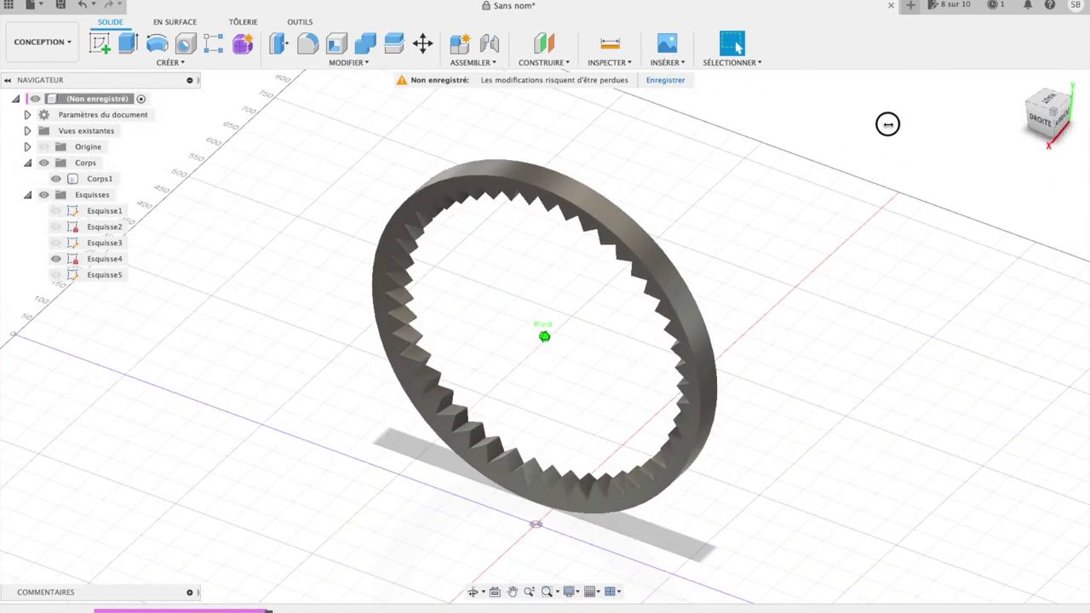
pyautogui.click(579, 232)
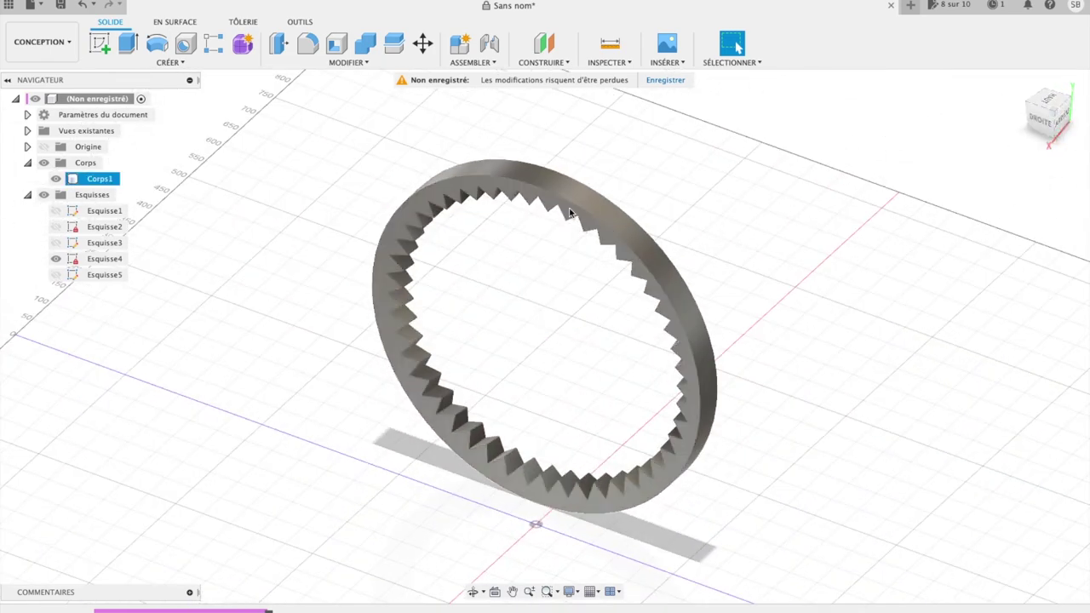
pyautogui.click(571, 213)
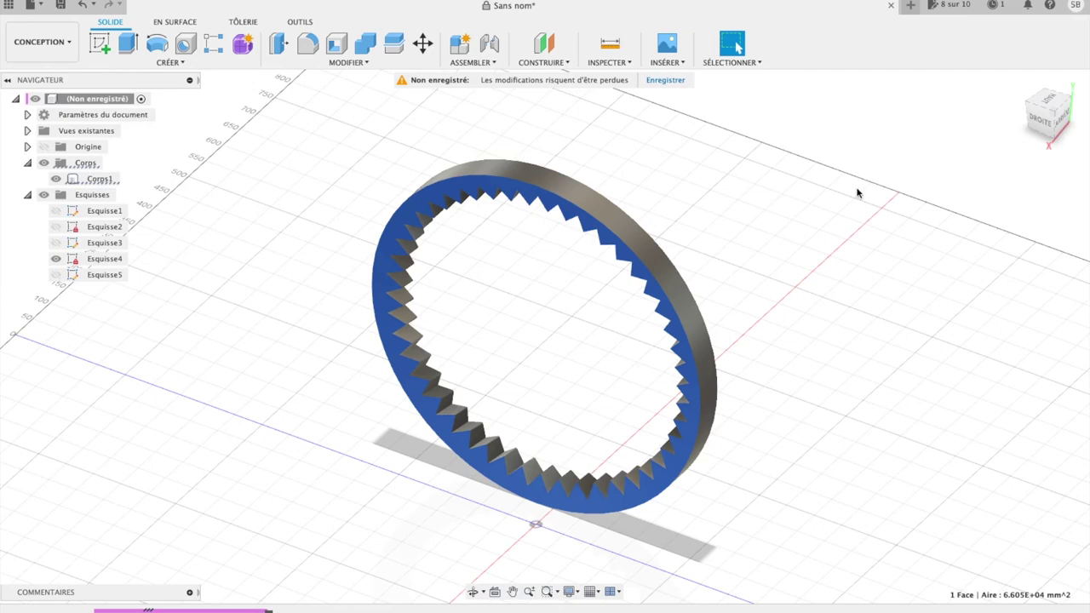
pyautogui.press('e')
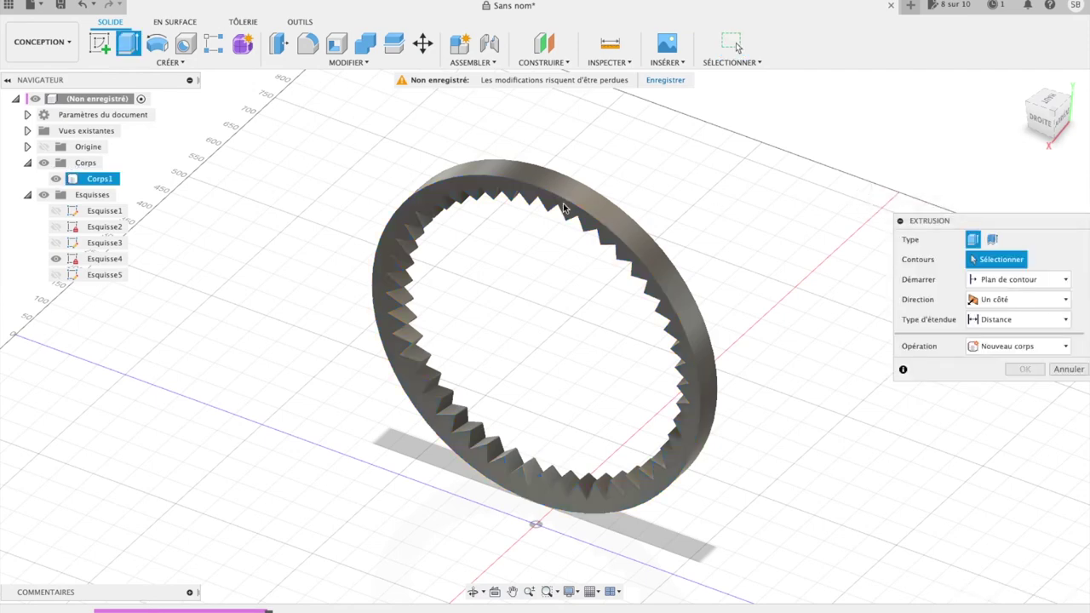
# Try a 39.875 mm cut extrusion on the ring twice, cancelling both attempts.
pyautogui.click(562, 208)
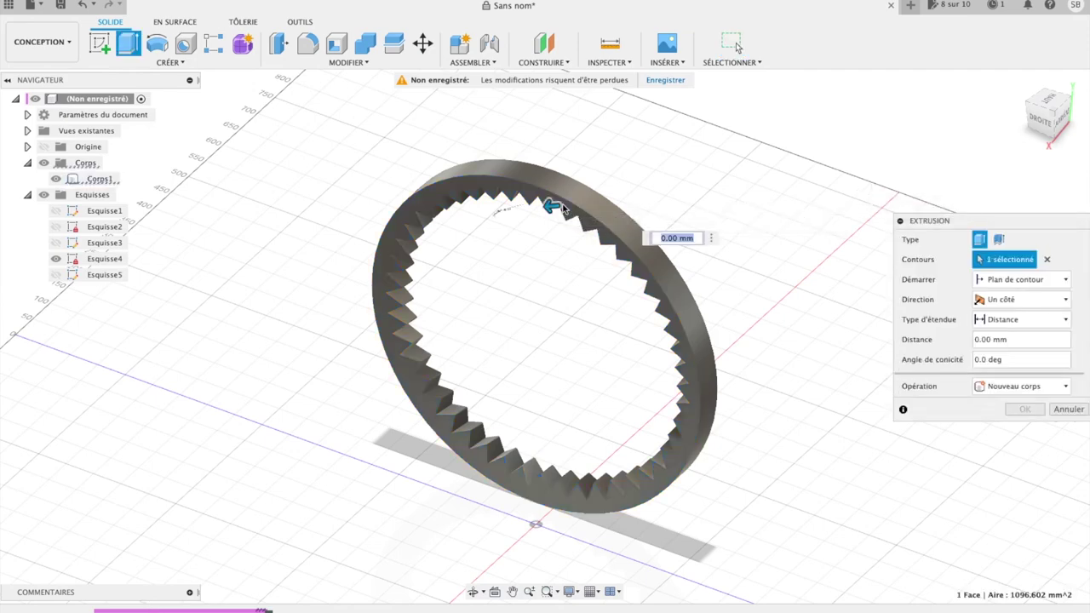
pyautogui.moveTo(545, 207); pyautogui.dragTo(530, 208)
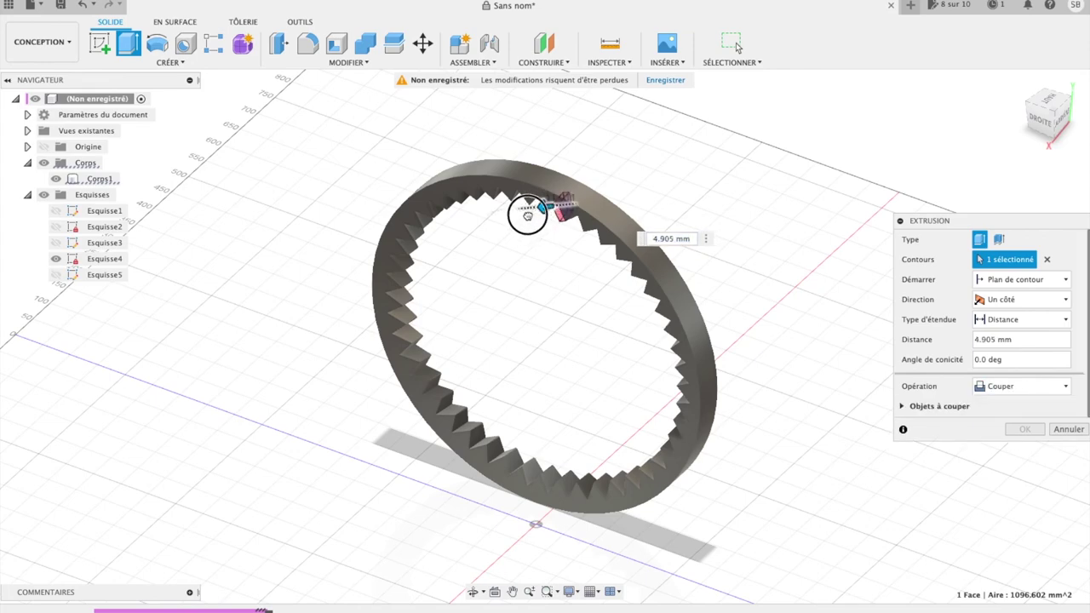
pyautogui.click(1070, 429)
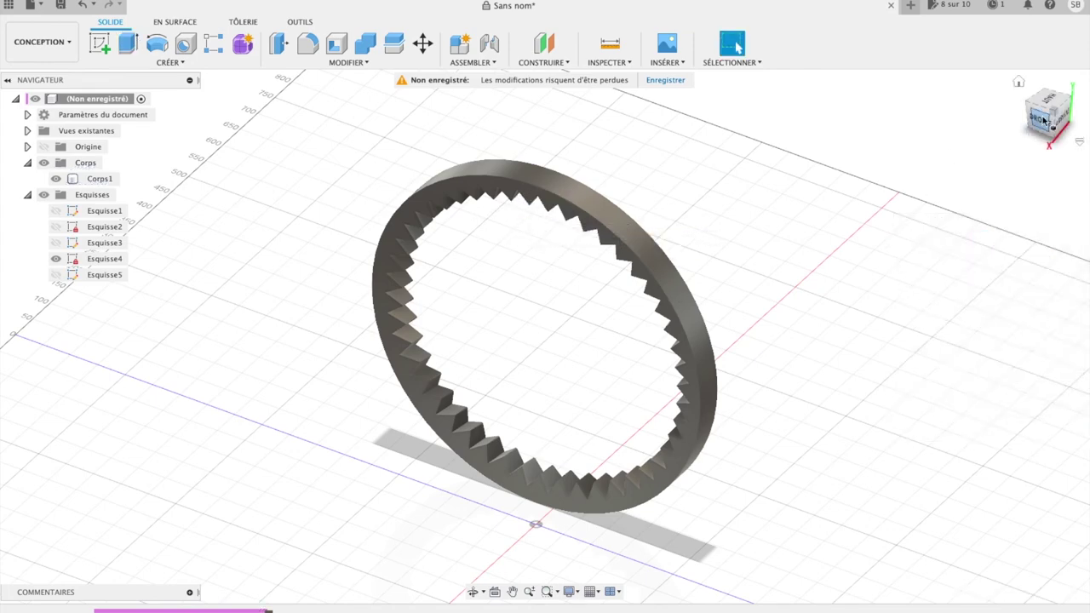
pyautogui.click(1043, 120)
pyautogui.click(550, 153)
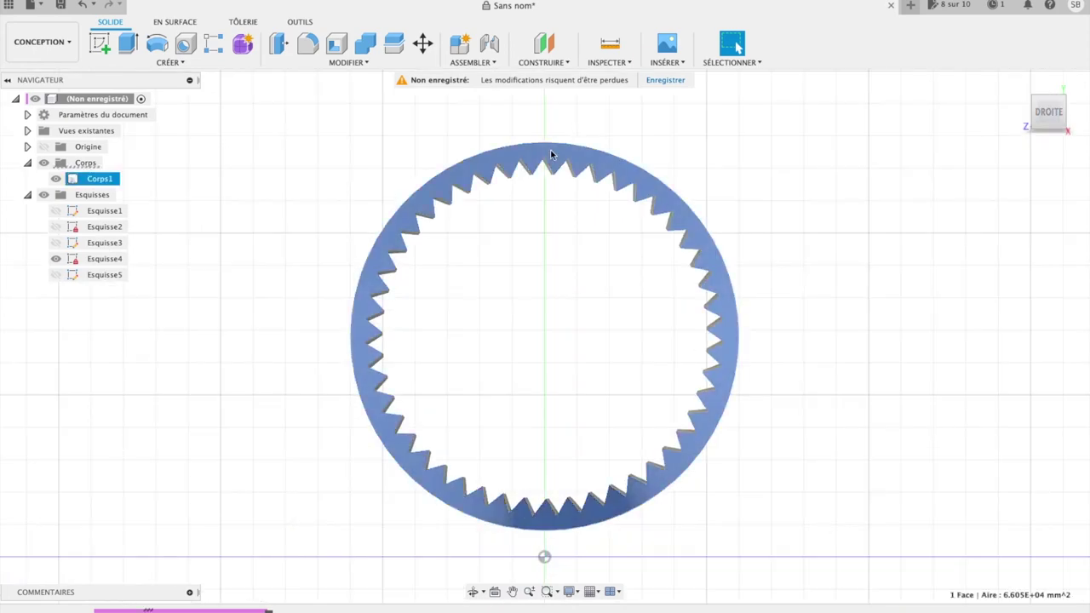
pyautogui.press('e')
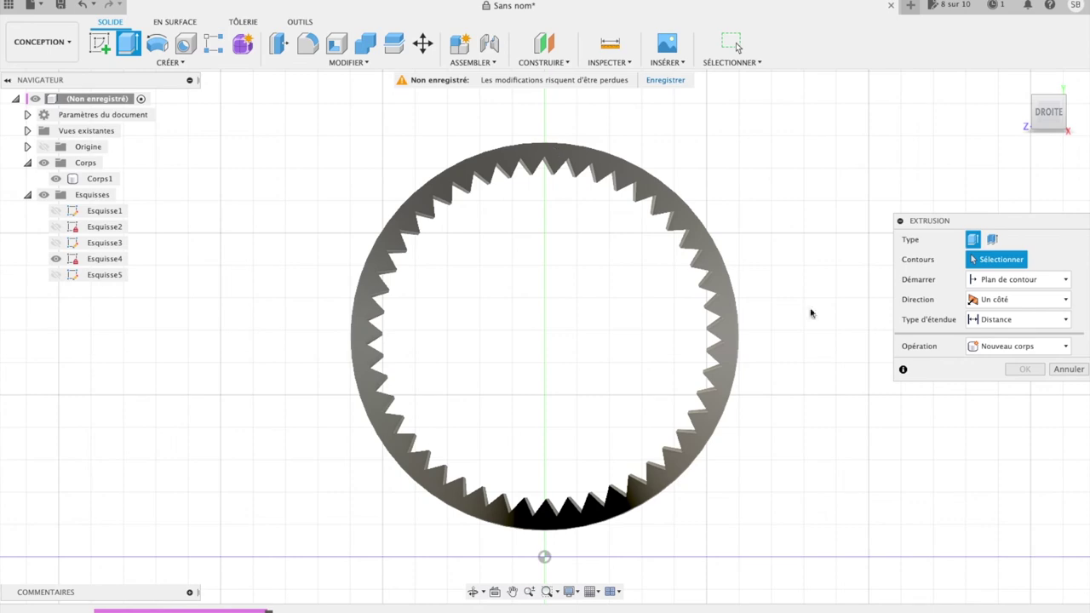
pyautogui.click(1070, 369)
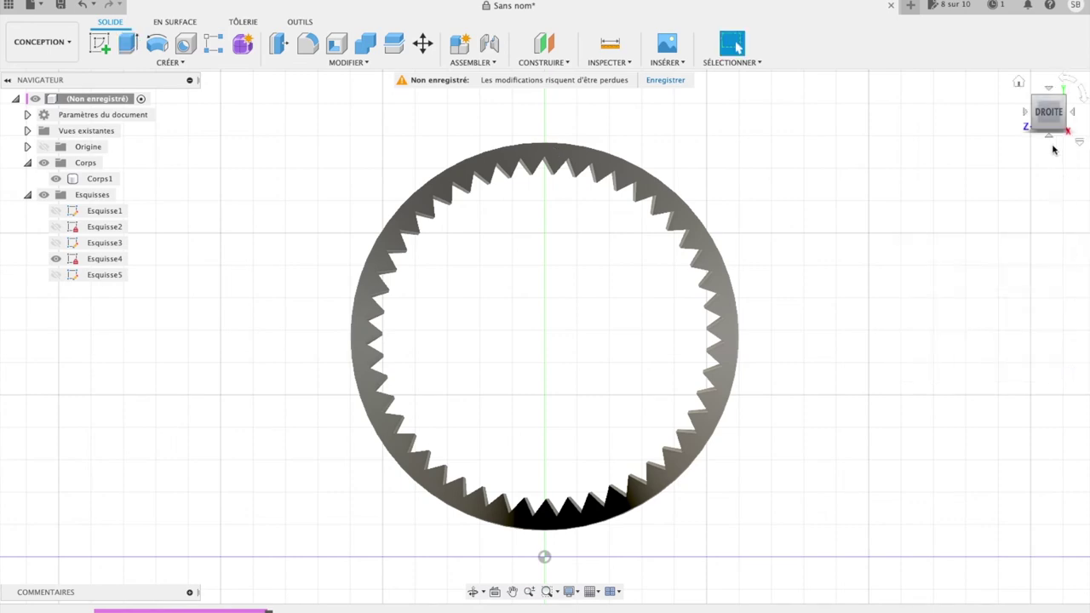
pyautogui.moveTo(1048, 111)
pyautogui.mouseDown()
pyautogui.moveTo(1003, 150)
pyautogui.moveTo(900, 156)
pyautogui.moveTo(952, 150)
pyautogui.moveTo(979, 162)
pyautogui.mouseUp()
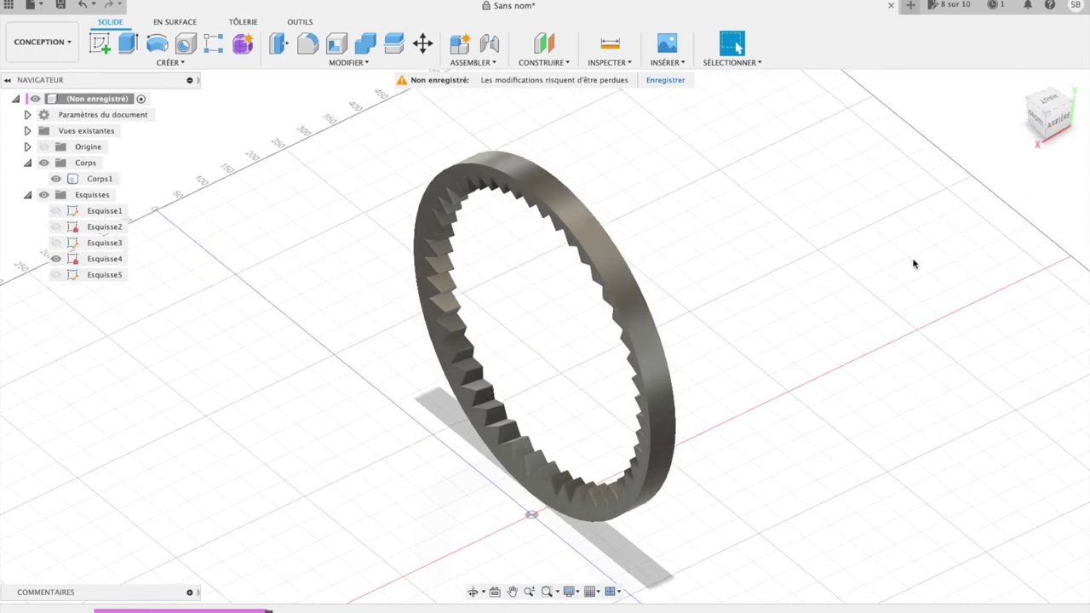
pyautogui.click(311, 65)
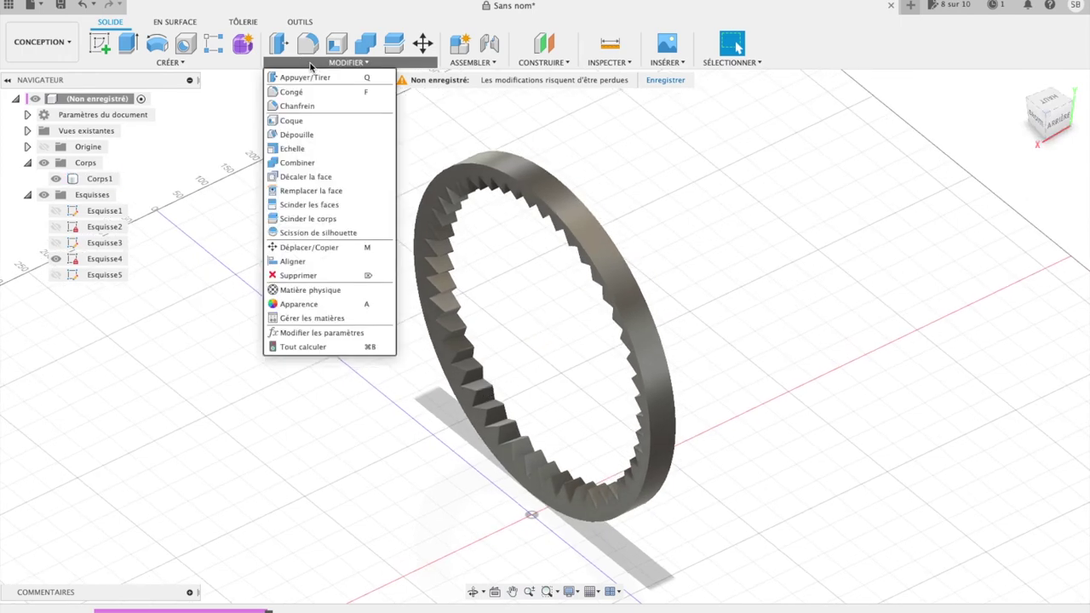
# Scale Corps1 non-uniformly with Échelle X 0.62, keeping Y and Z at 1.00.
pyautogui.click(304, 149)
pyautogui.click(536, 195)
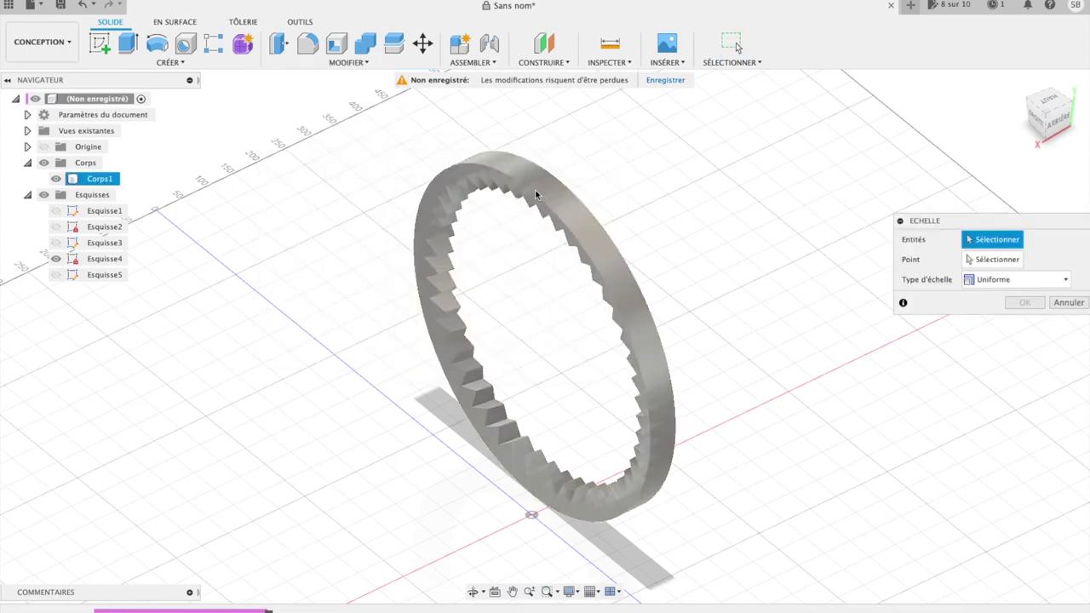
pyautogui.click(555, 190)
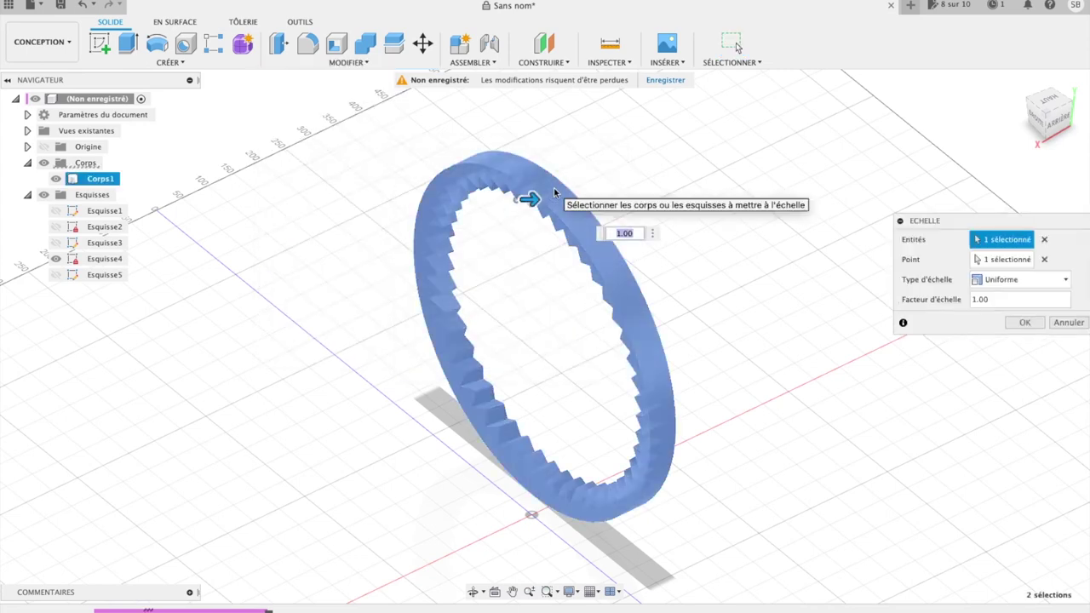
pyautogui.click(1065, 279)
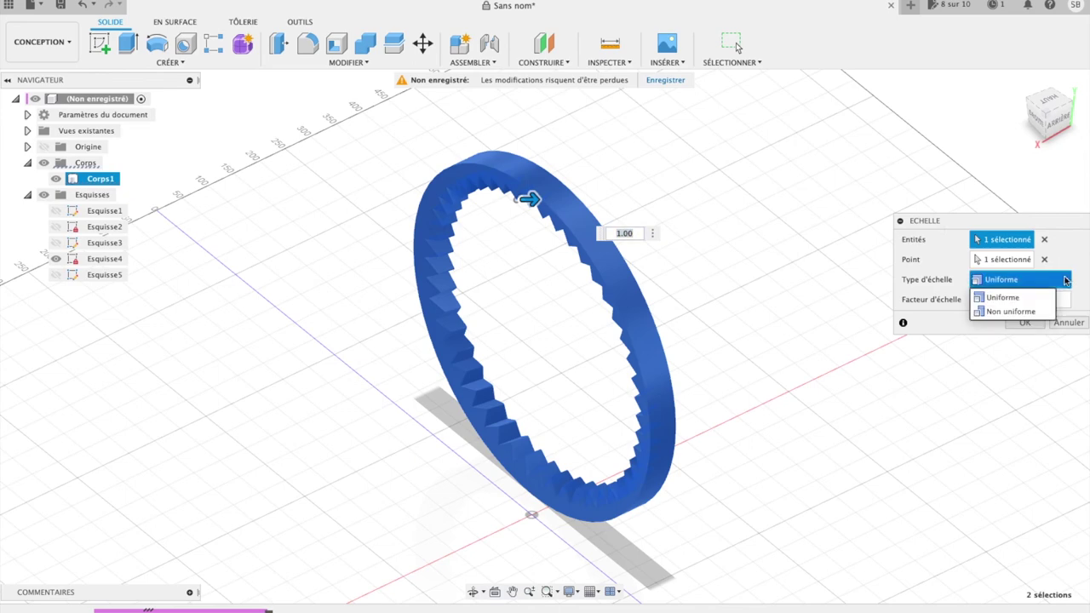
pyautogui.click(1012, 302)
pyautogui.moveTo(486, 215); pyautogui.dragTo(451, 225)
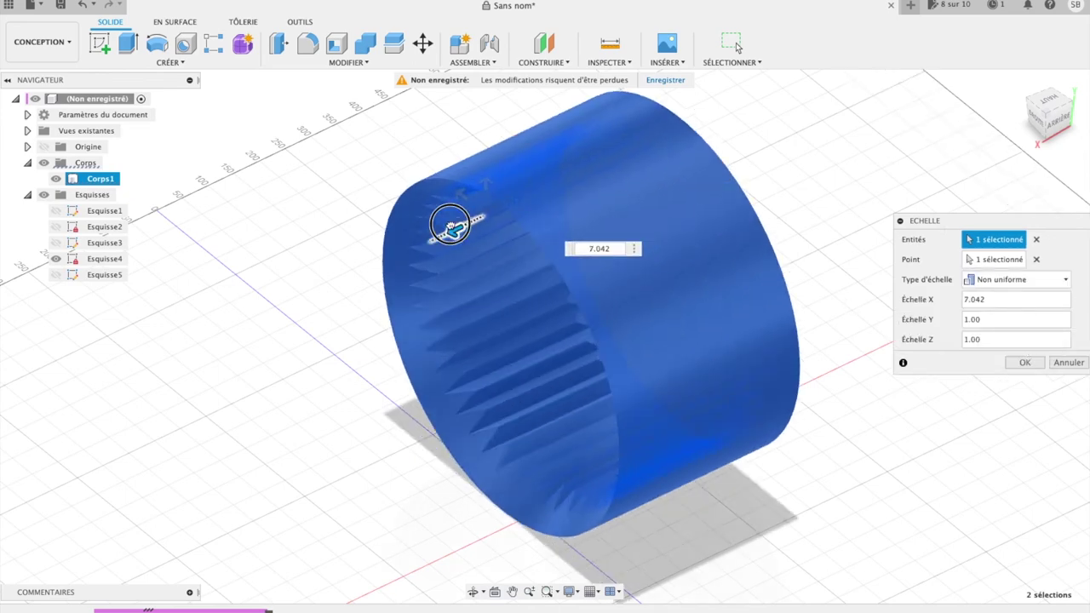
pyautogui.moveTo(450, 224); pyautogui.dragTo(487, 220)
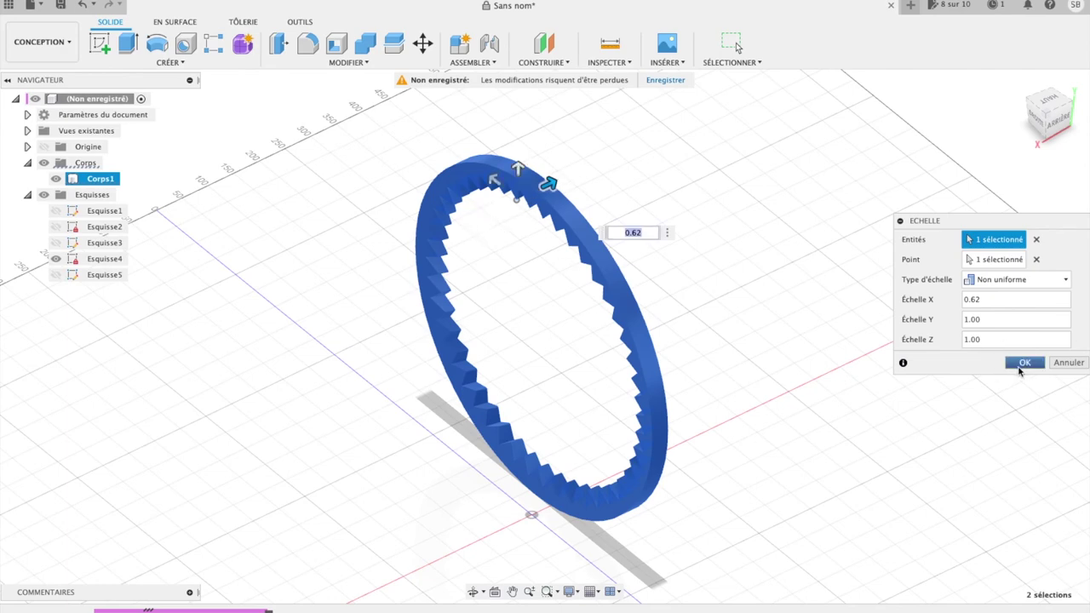
pyautogui.click(1023, 362)
pyautogui.press('Escape')
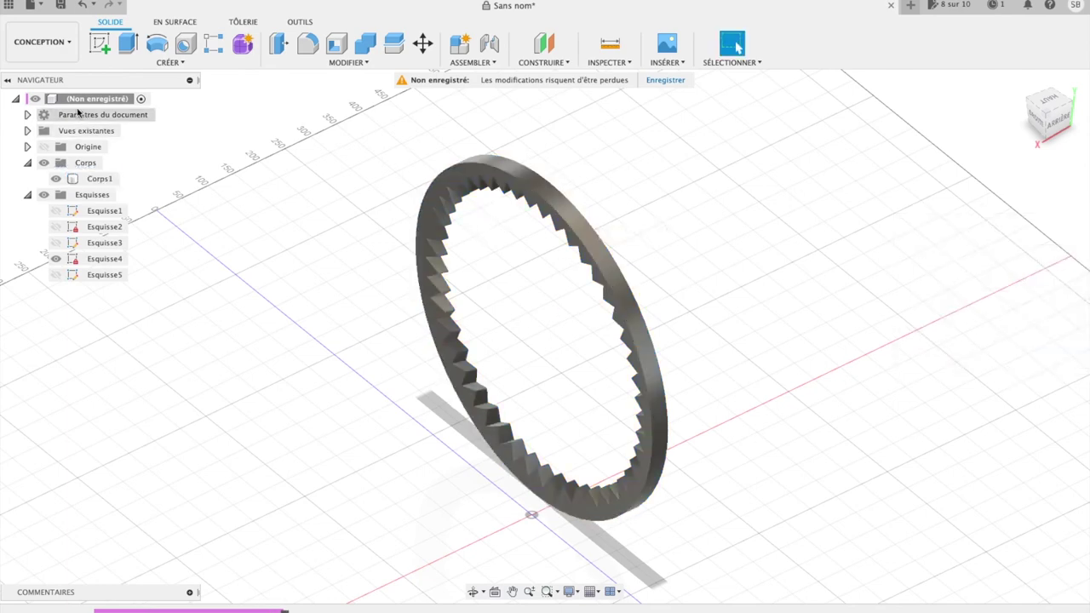
# Open Corps1's Apparence settings and add ABS (blanc) from Plastique to the design.
pyautogui.click(91, 178)
pyautogui.rightClick(91, 178)
pyautogui.click(125, 267)
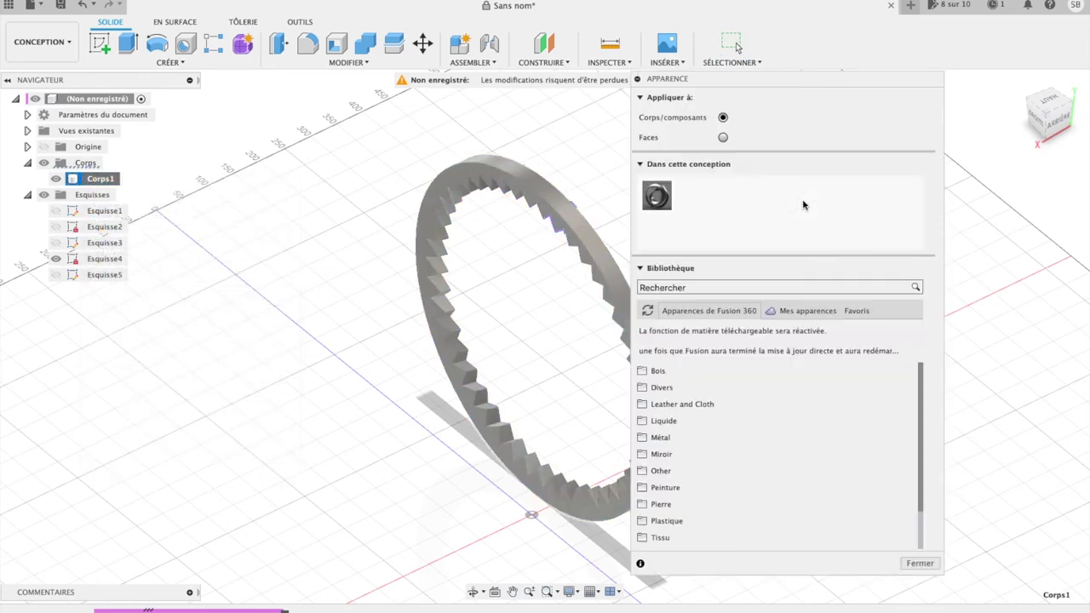
pyautogui.click(663, 522)
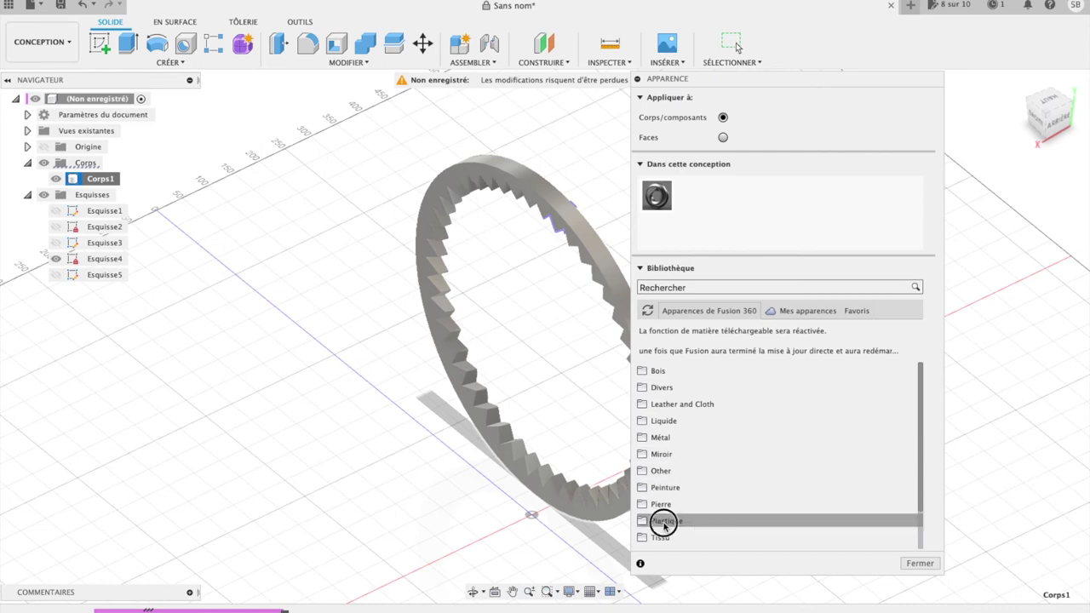
pyautogui.scroll(-3, 712, 506)
pyautogui.scroll(-2, 712, 503)
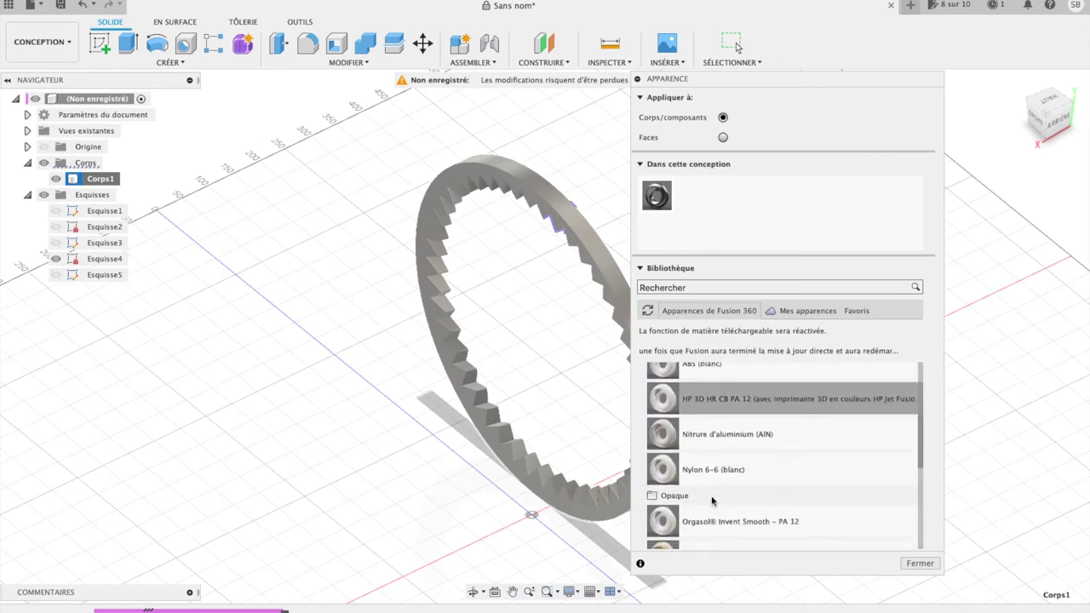
pyautogui.scroll(-2, 712, 502)
pyautogui.scroll(3, 707, 502)
pyautogui.scroll(2, 700, 502)
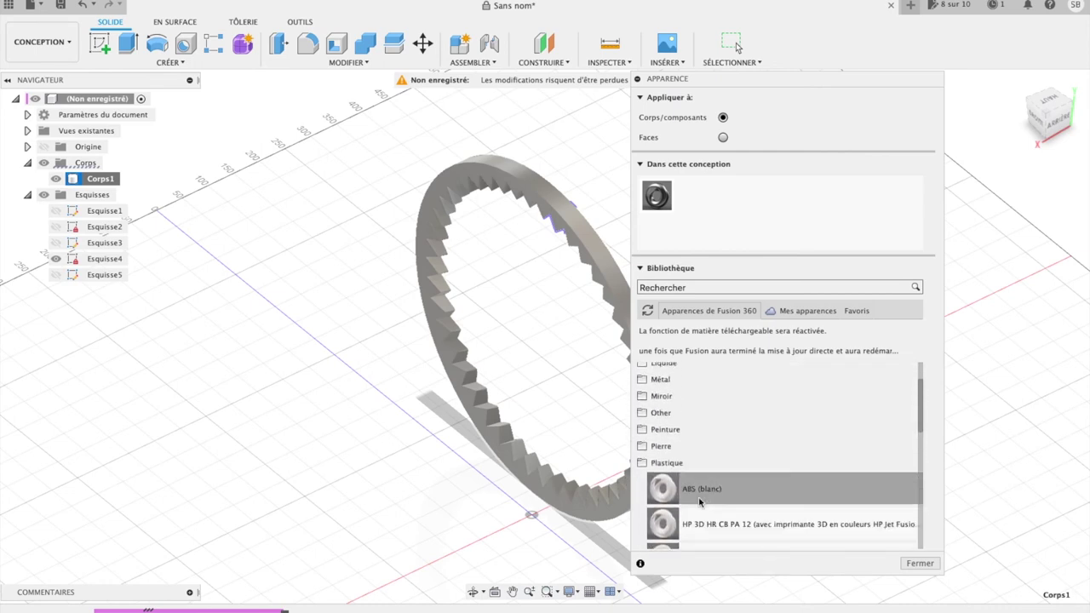
pyautogui.moveTo(660, 493); pyautogui.dragTo(736, 219)
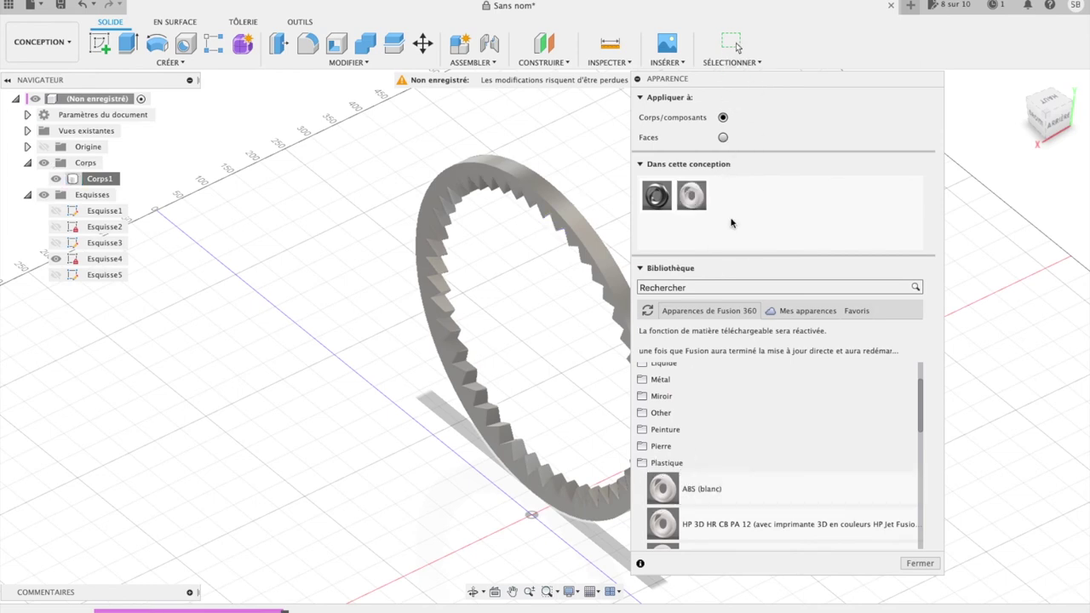
# Recolour ABS (blanc) to RGB 0/0/0 black and apply it to the ring.
pyautogui.doubleClick(692, 194)
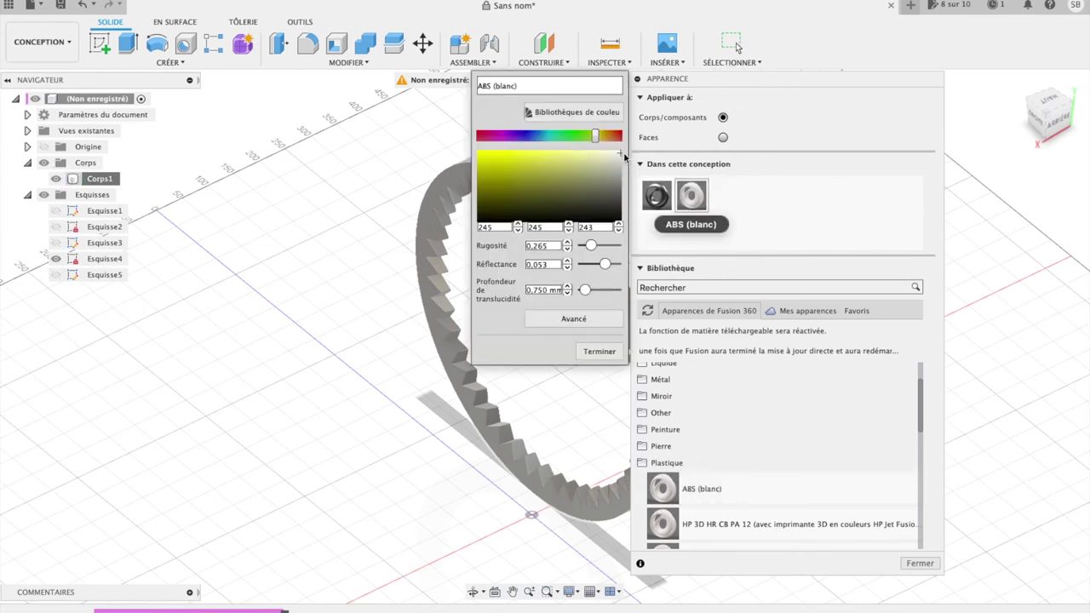
pyautogui.moveTo(621, 155)
pyautogui.mouseDown()
pyautogui.moveTo(608, 188)
pyautogui.moveTo(622, 230)
pyautogui.mouseUp()
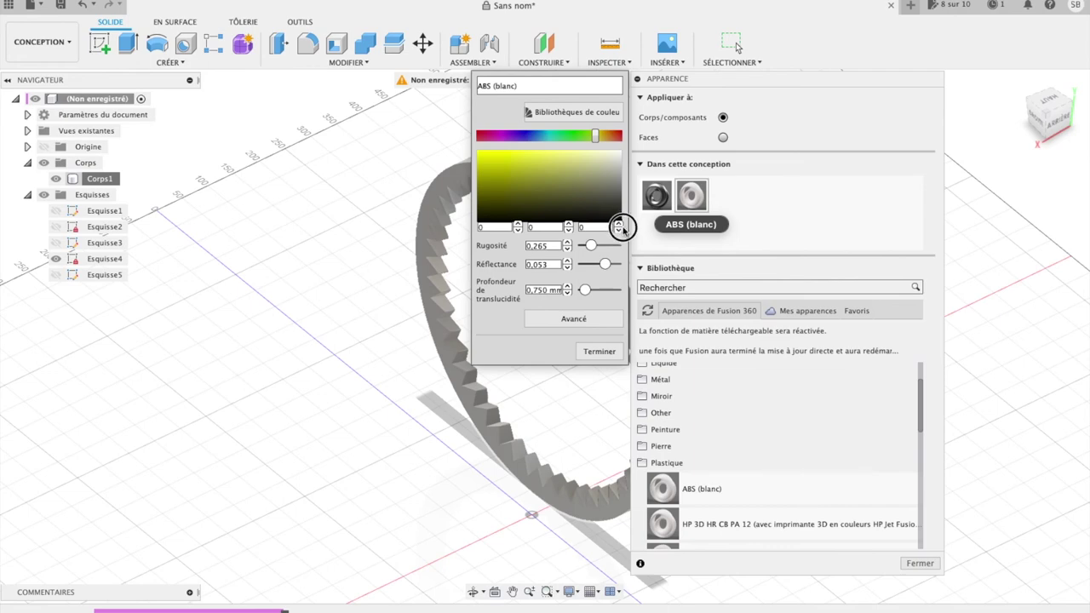
pyautogui.click(612, 359)
pyautogui.moveTo(691, 194); pyautogui.dragTo(586, 231)
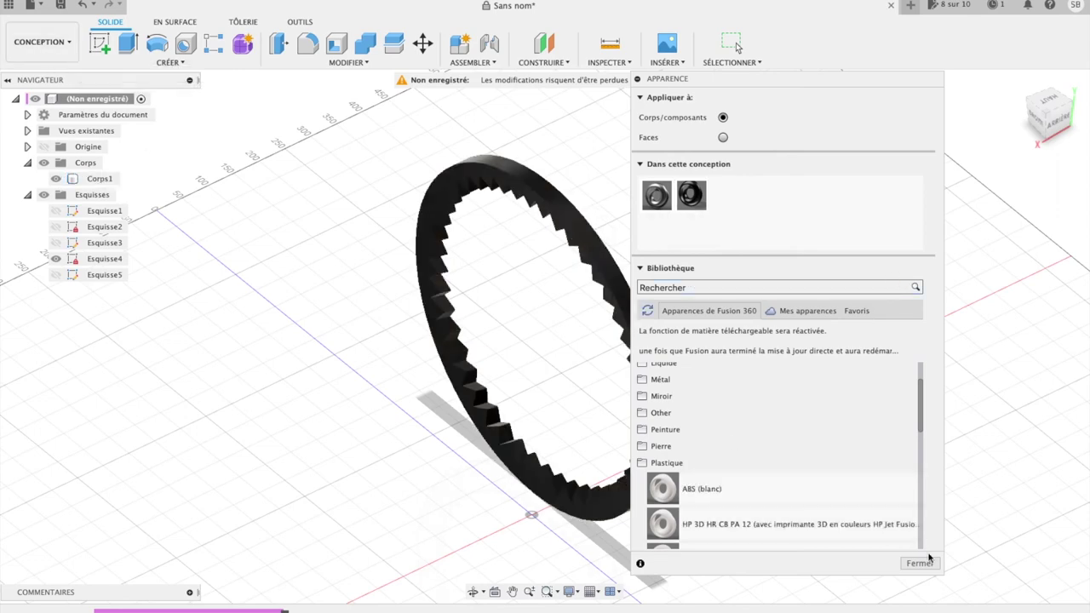
pyautogui.click(930, 562)
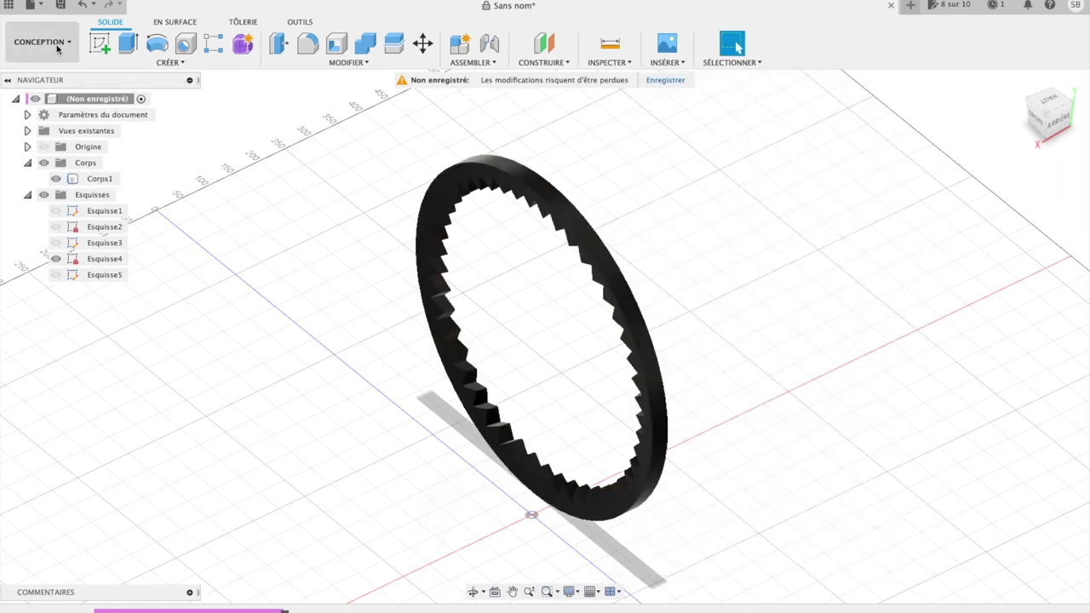
# Switch to the Rendu workspace and inspect the ring's shadow from side and oblique views.
pyautogui.click(58, 43)
pyautogui.click(32, 124)
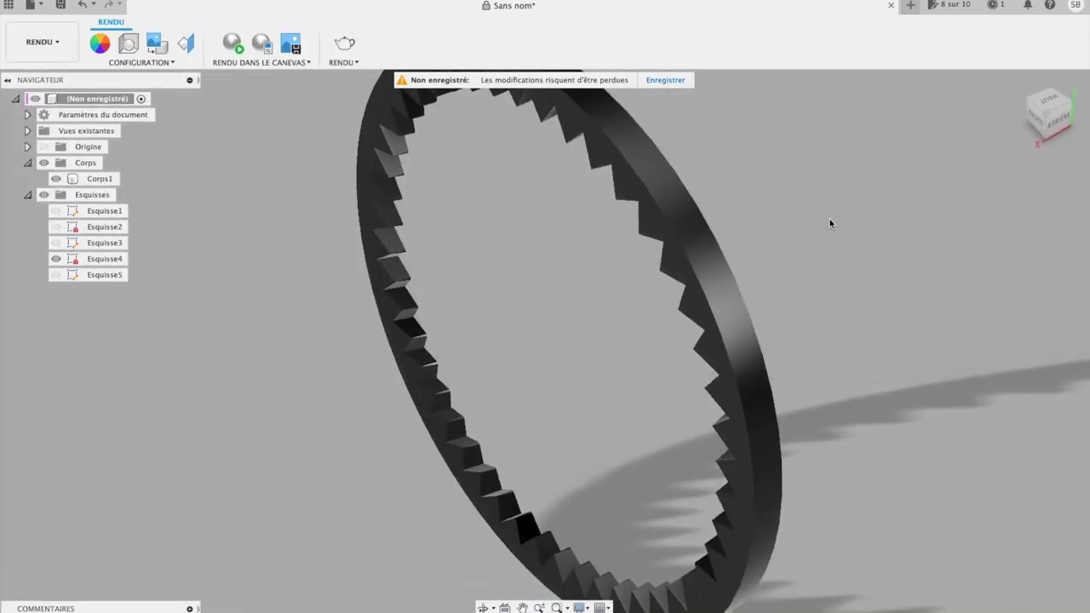
pyautogui.scroll(-5, 799, 228)
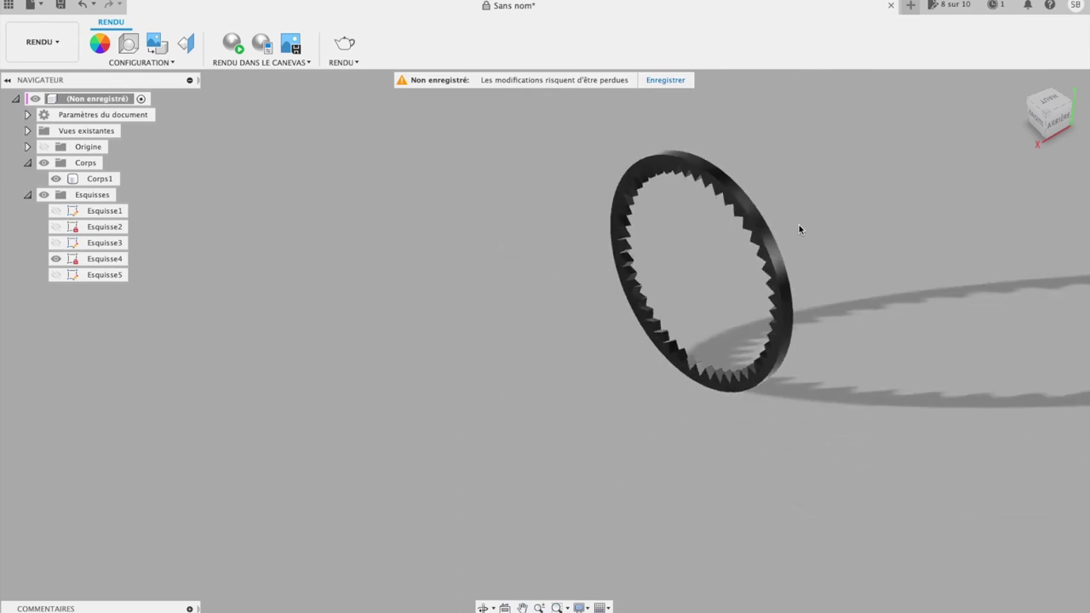
pyautogui.scroll(2, 799, 228)
pyautogui.scroll(2, 799, 228)
pyautogui.scroll(1, 798, 228)
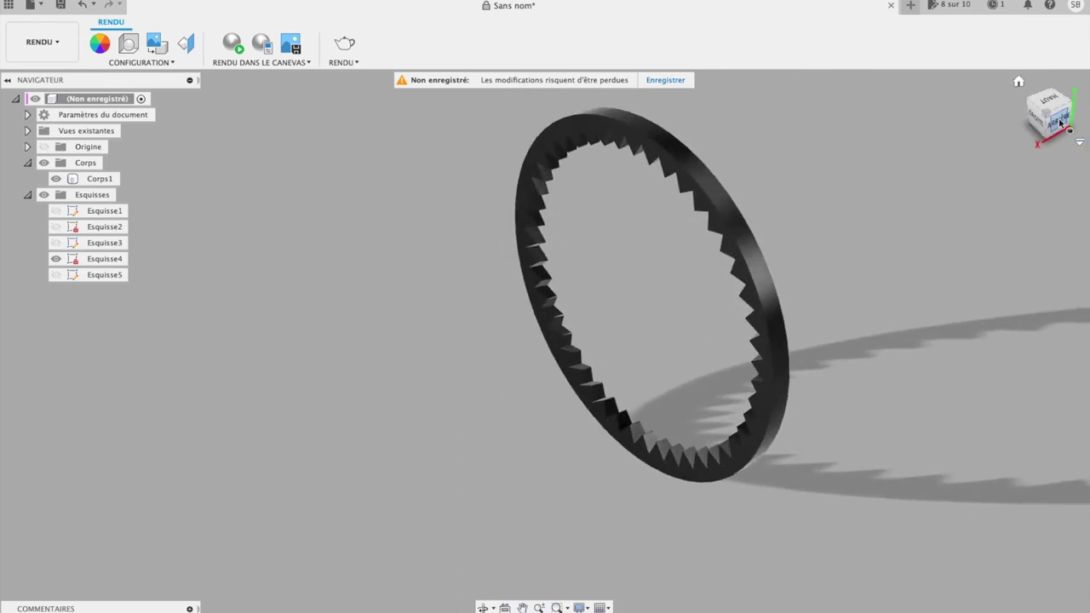
pyautogui.click(1060, 125)
pyautogui.moveTo(812, 94)
pyautogui.keyDown('shift'); pyautogui.mouseDown(button='middle')
pyautogui.moveTo(732, 98)
pyautogui.moveTo(724, 122)
pyautogui.moveTo(752, 156)
pyautogui.moveTo(883, 165)
pyautogui.moveTo(973, 107)
pyautogui.moveTo(814, 126)
pyautogui.mouseUp(button='middle'); pyautogui.keyUp('shift')
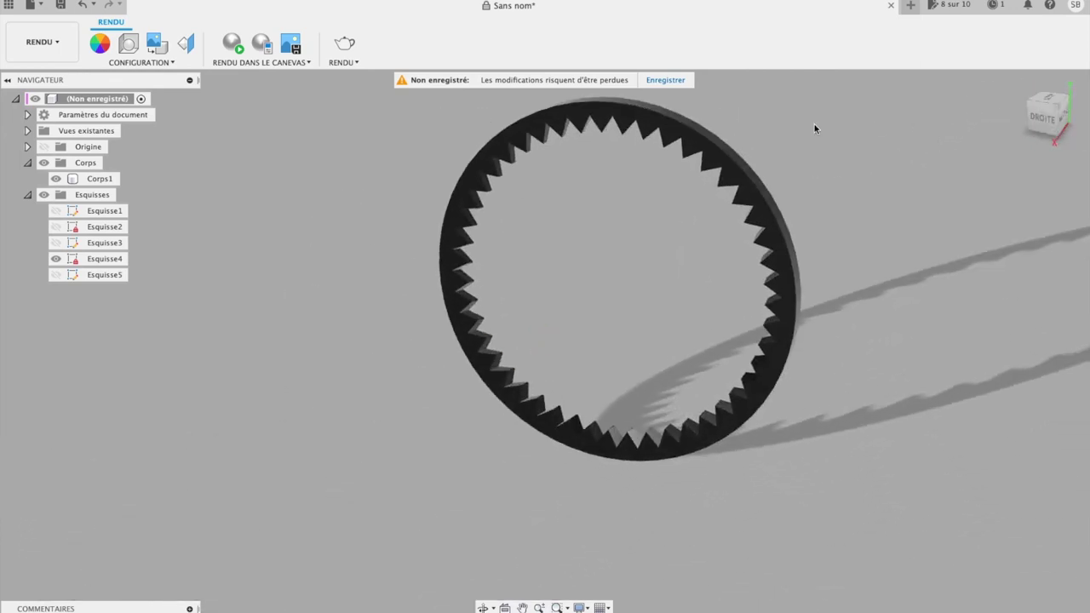
pyautogui.click(40, 44)
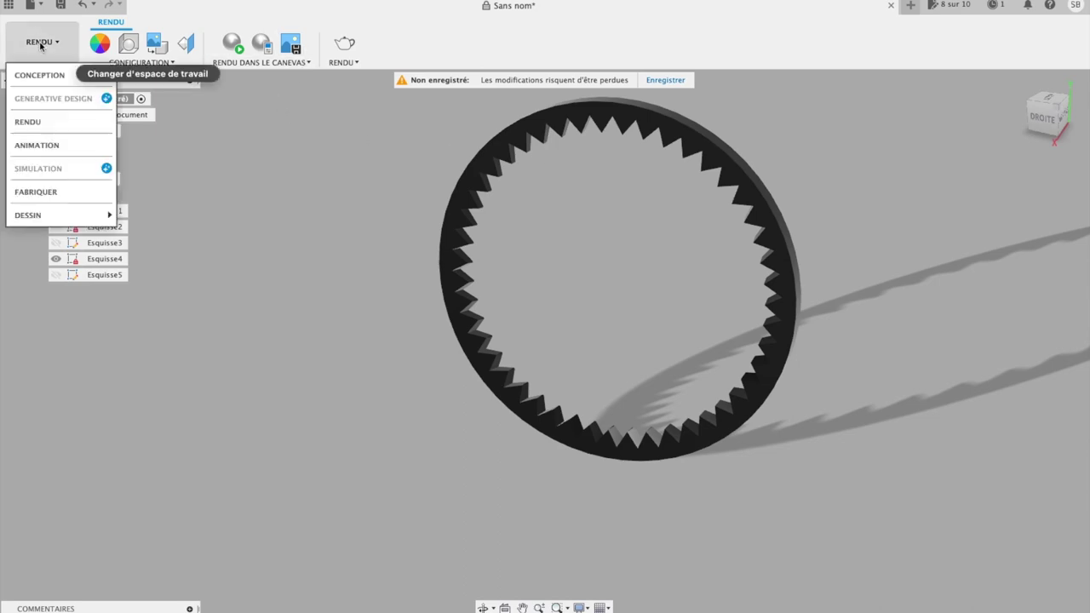
# Return to Conception, rename Corps1 to 'Courroie ronde', and hide sketch Esquisse4.
pyautogui.click(39, 75)
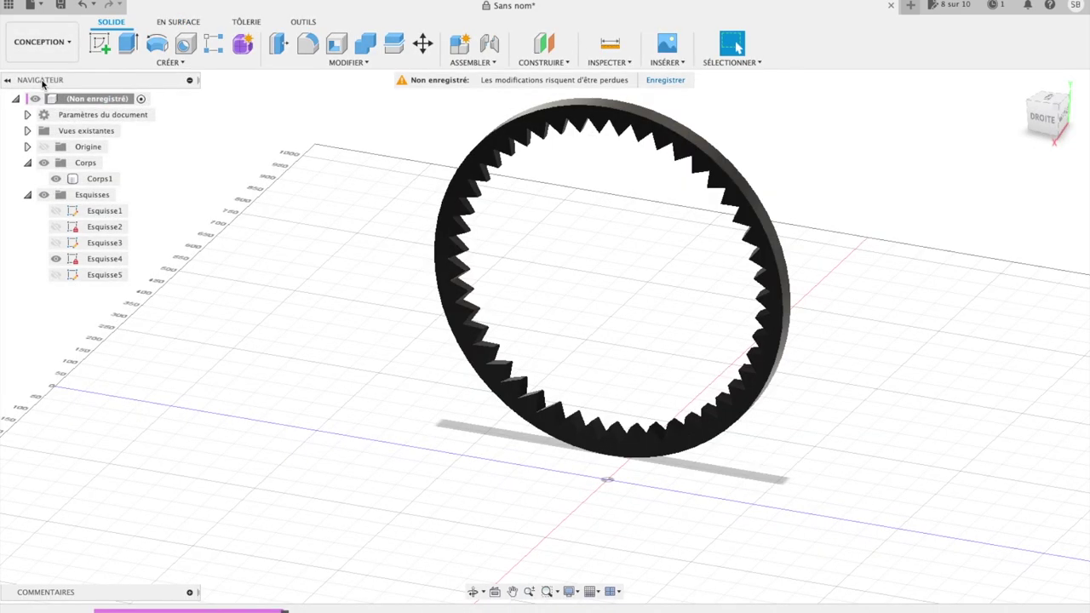
pyautogui.scroll(-2, 909, 162)
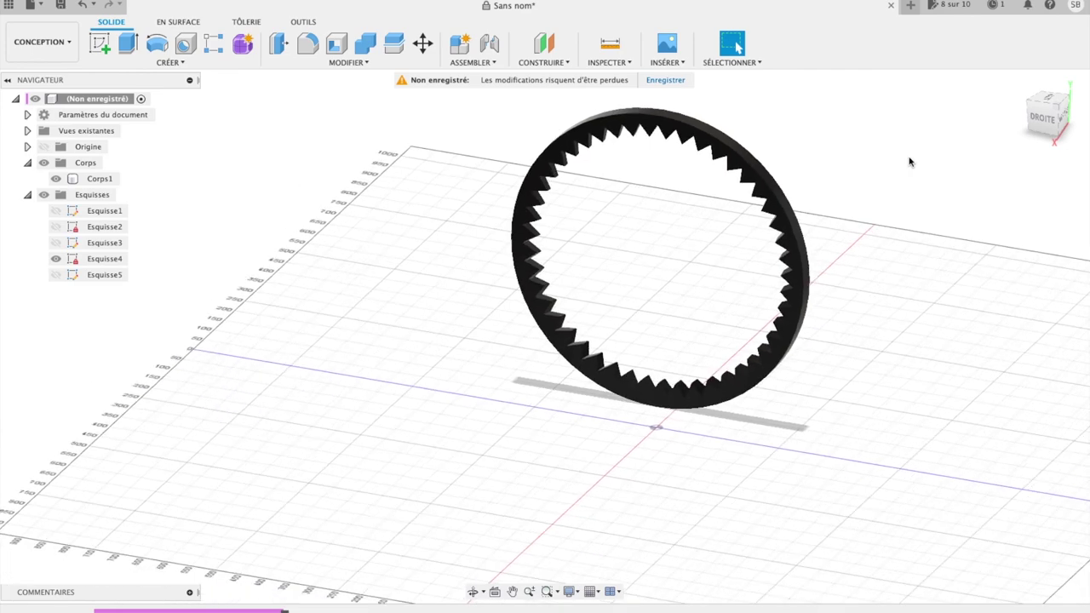
pyautogui.scroll(-2, 910, 161)
pyautogui.doubleClick(100, 179)
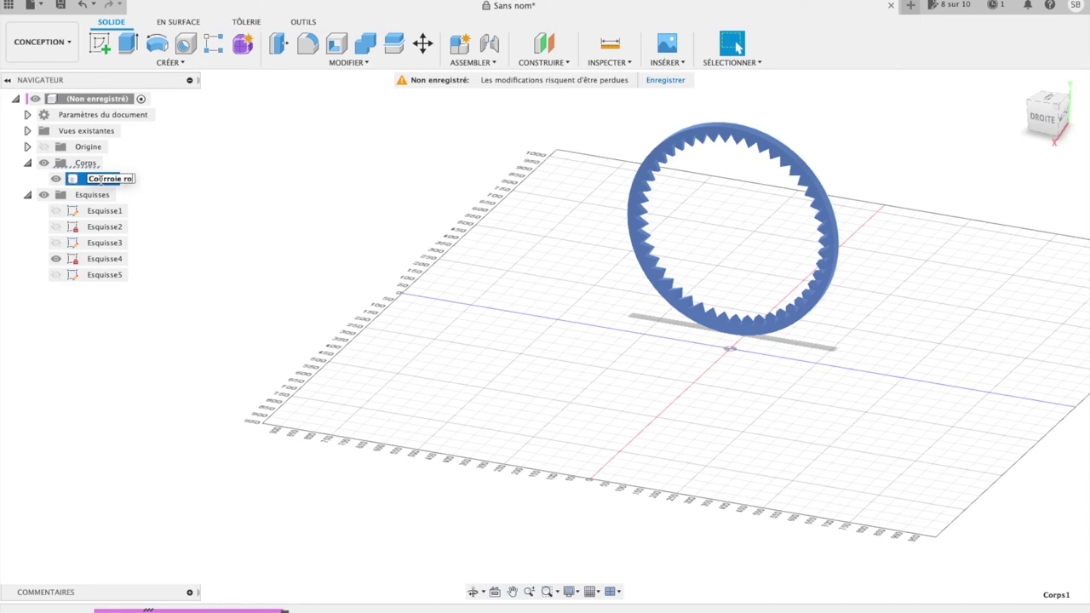
pyautogui.press('Return')
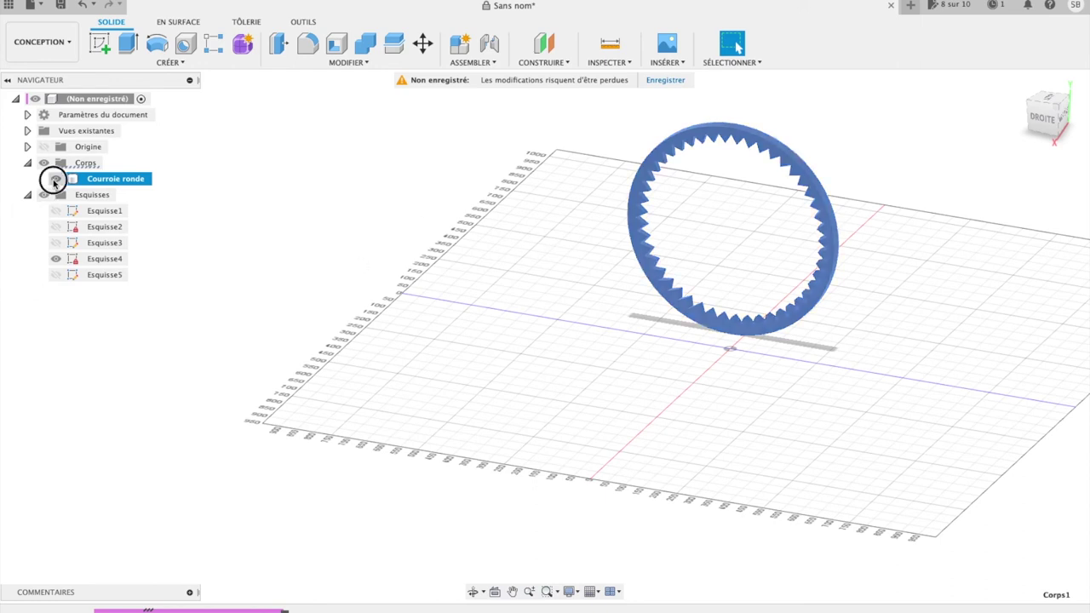
pyautogui.click(55, 259)
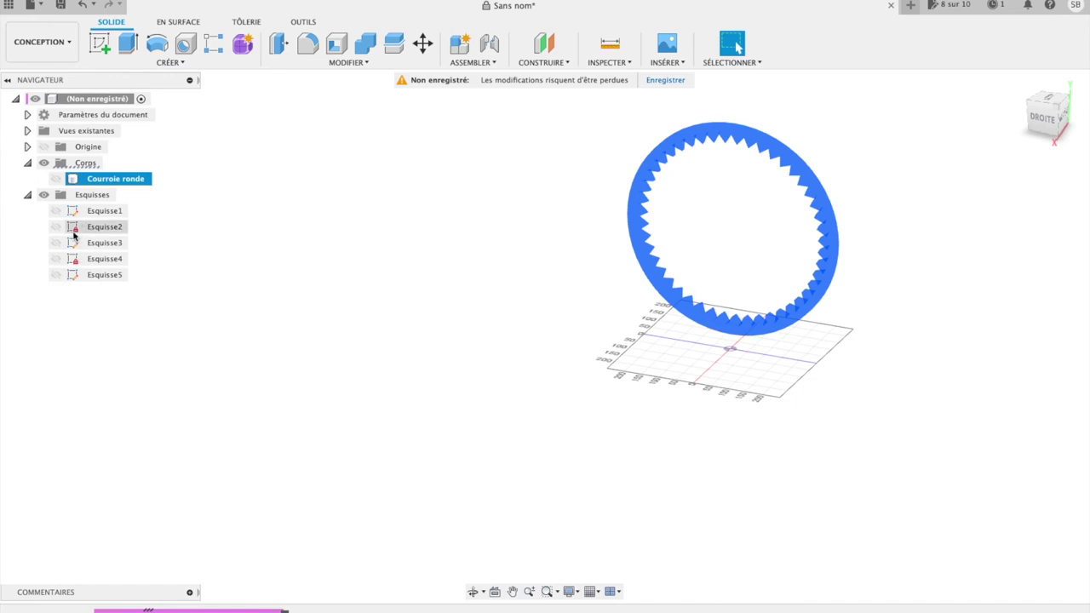
pyautogui.moveTo(1046, 117)
pyautogui.click(1016, 84)
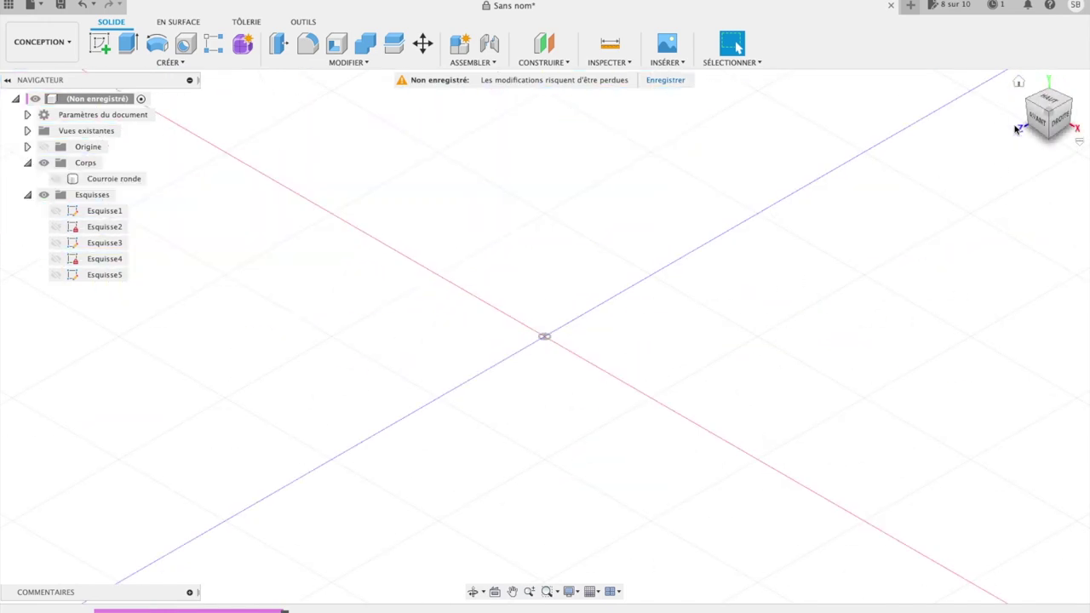
# Show the Esquisse1 trapezoid sketch, select its profile and view it from the right side.
pyautogui.click(56, 211)
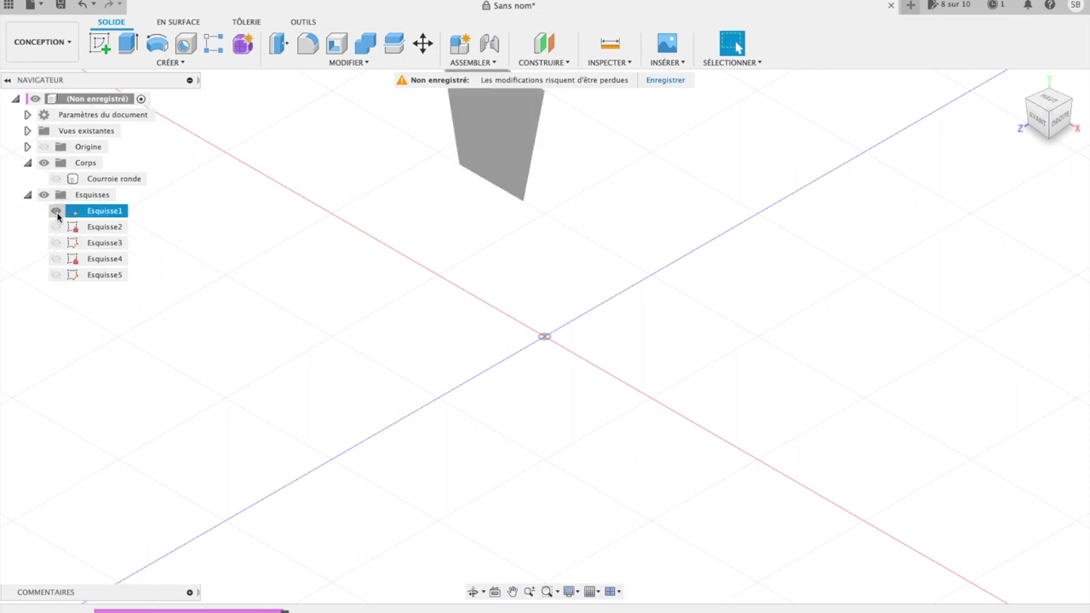
pyautogui.click(494, 141)
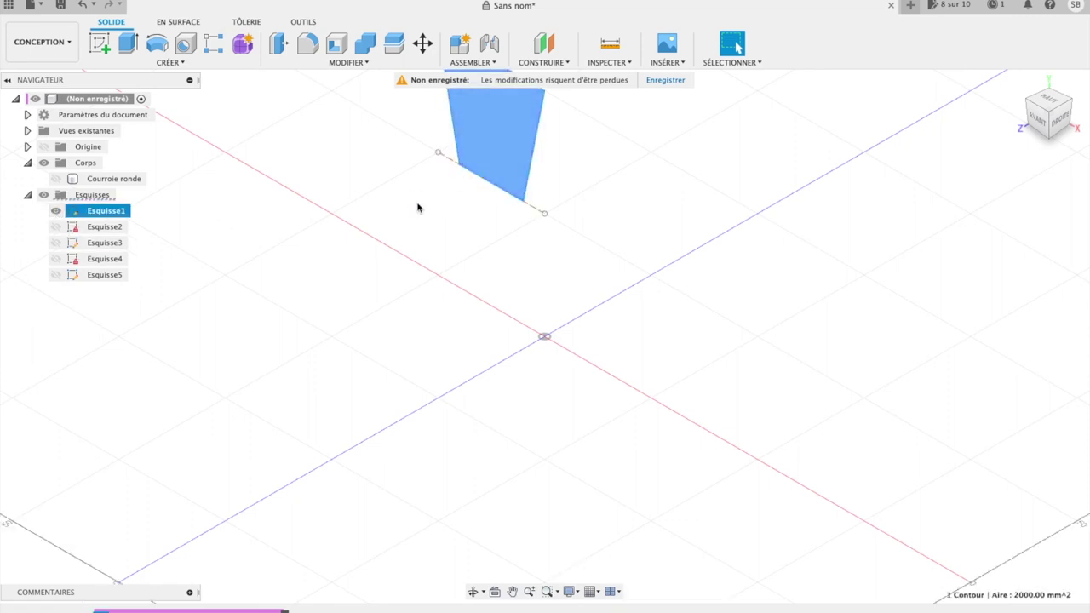
pyautogui.click(1059, 125)
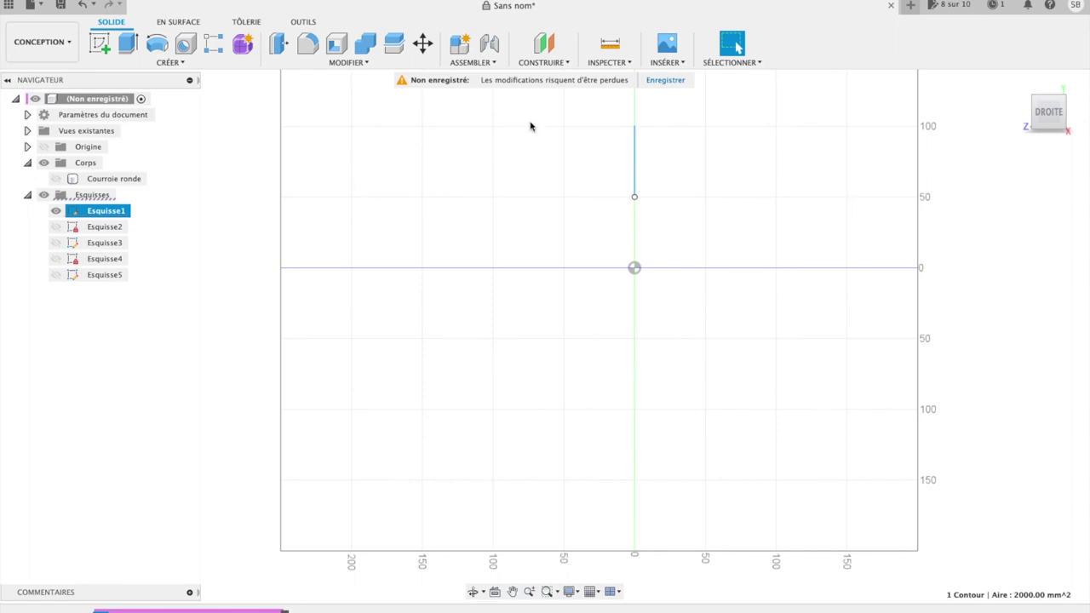
# Create the new sketch Esquisse6 on the right-side (DROITE) plane.
pyautogui.click(100, 42)
pyautogui.click(695, 284)
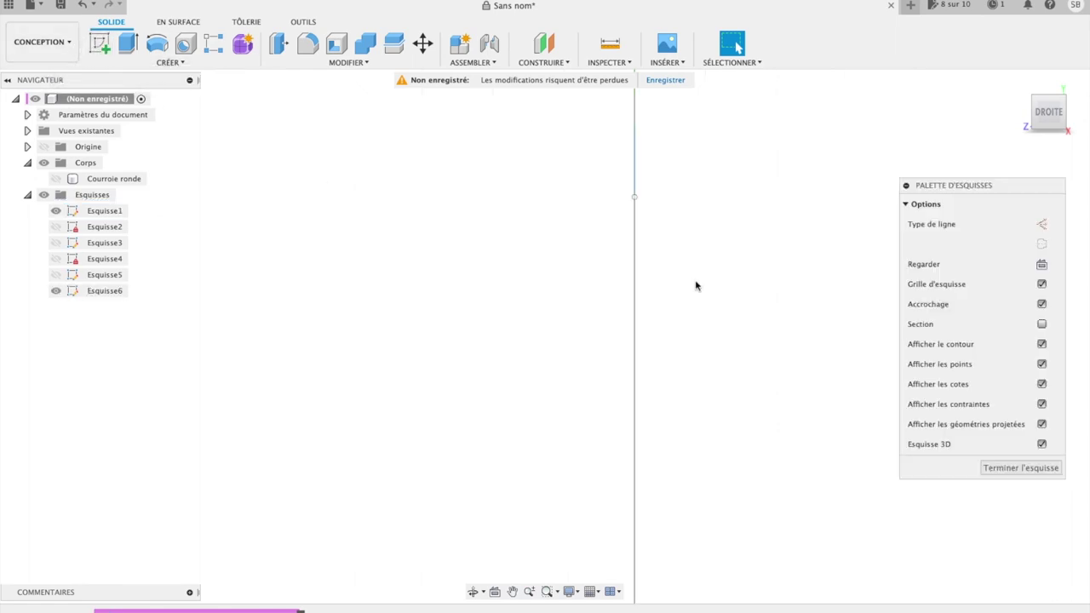
pyautogui.scroll(-5, 635, 268)
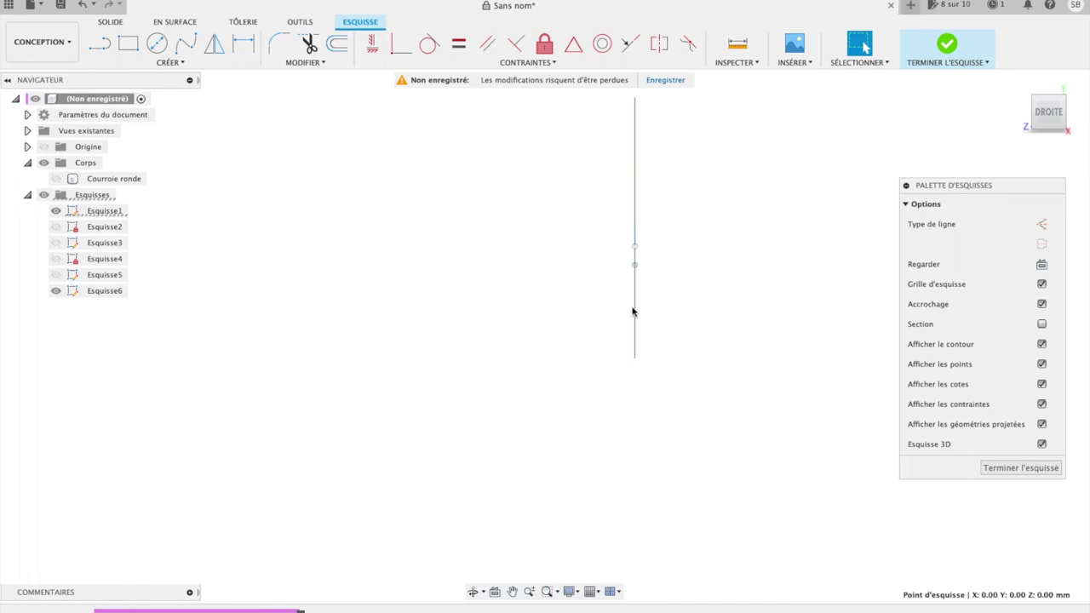
# Draw a wide horizontal ellipse centred on the vertical axis below the origin, then finish Esquisse6.
pyautogui.click(173, 66)
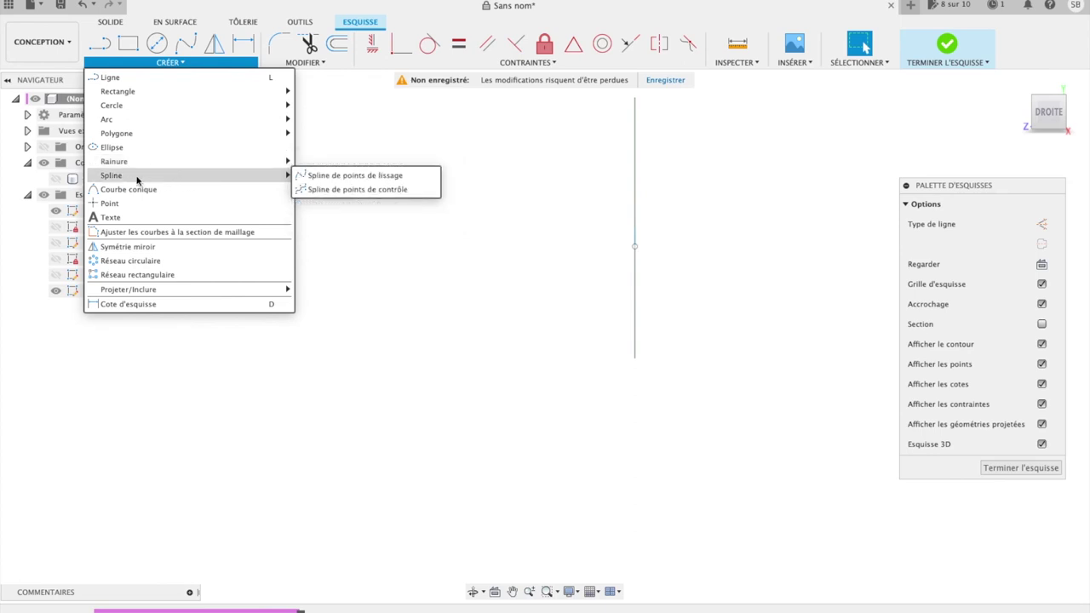
pyautogui.moveTo(112, 148)
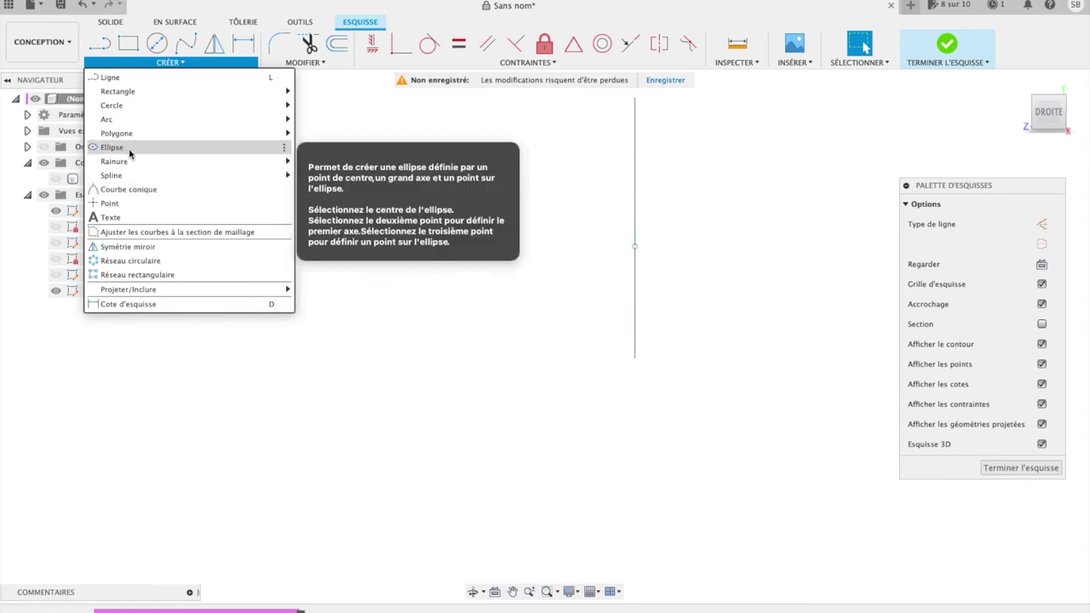
pyautogui.click(130, 151)
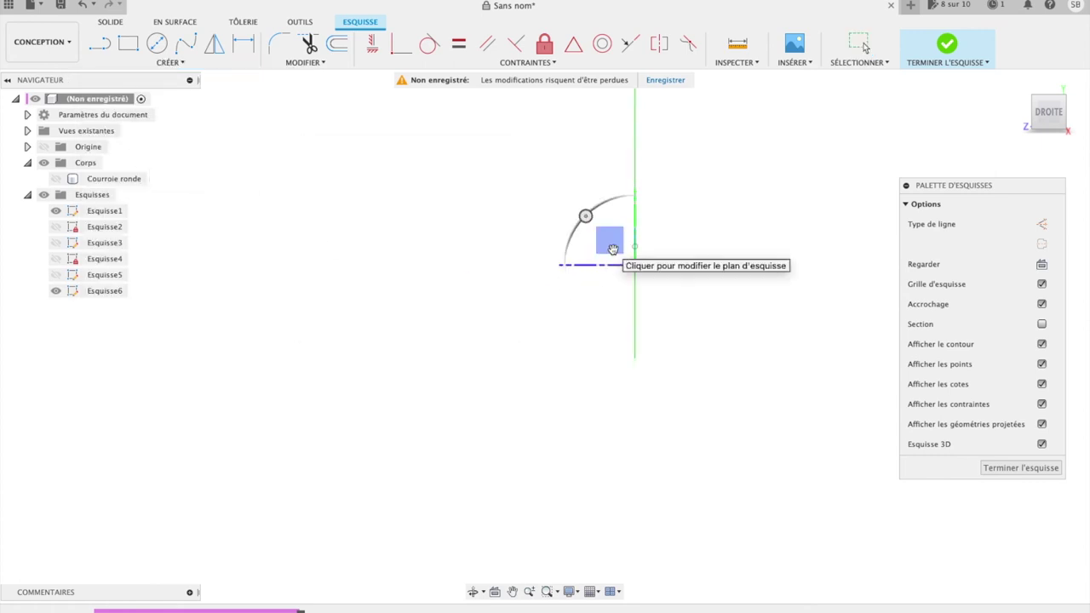
pyautogui.click(635, 294)
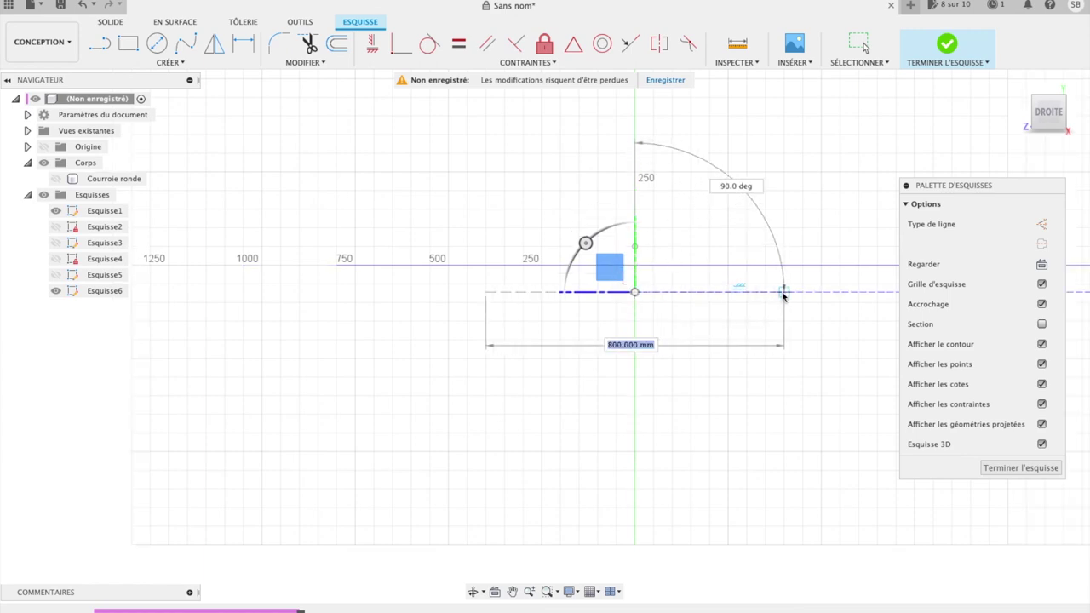
pyautogui.click(802, 292)
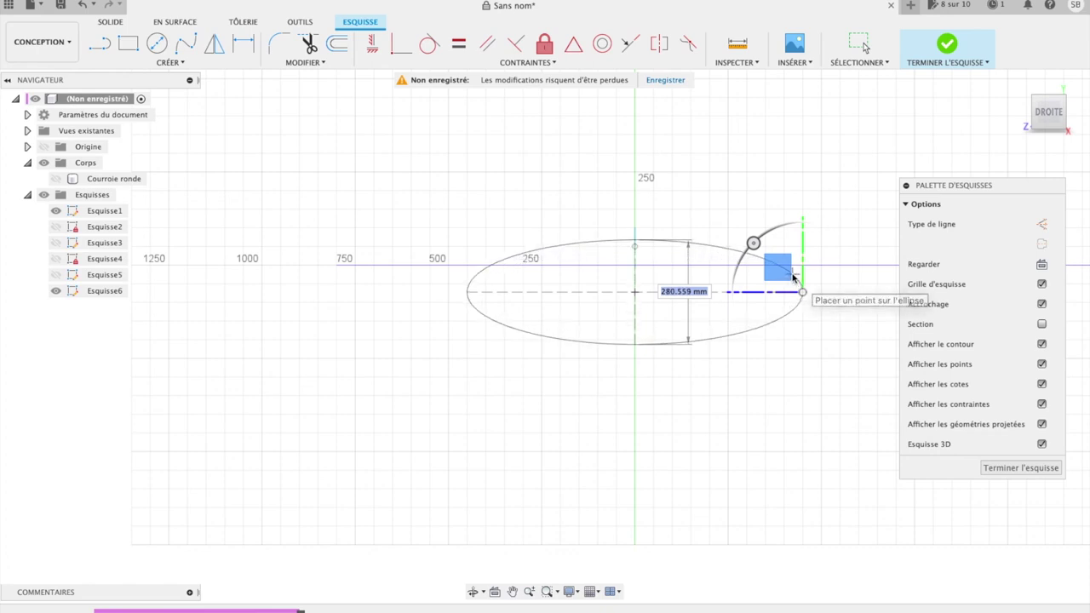
pyautogui.click(643, 216)
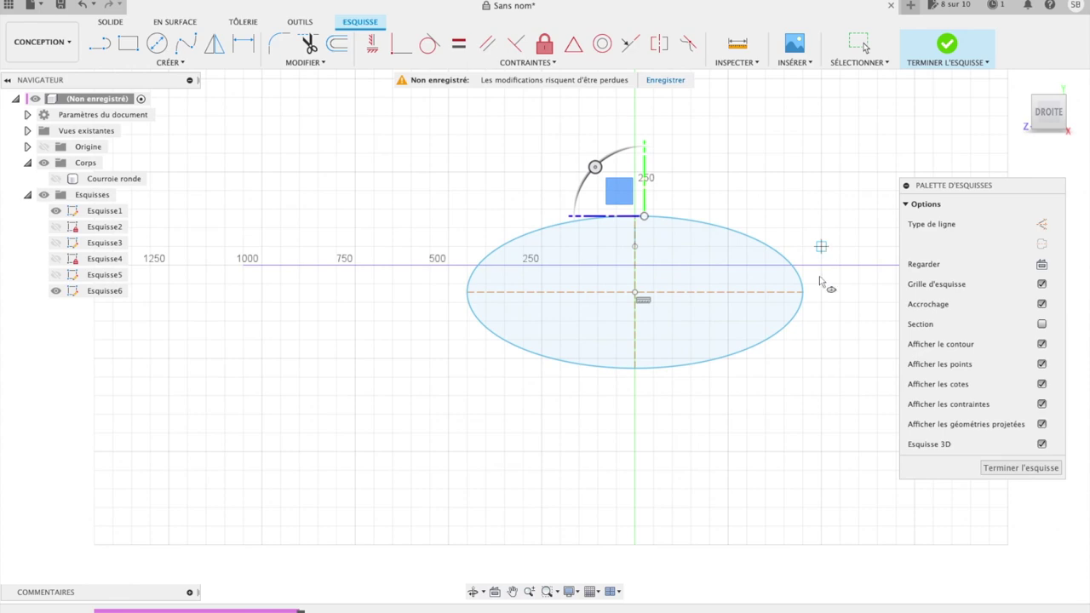
pyautogui.click(1032, 471)
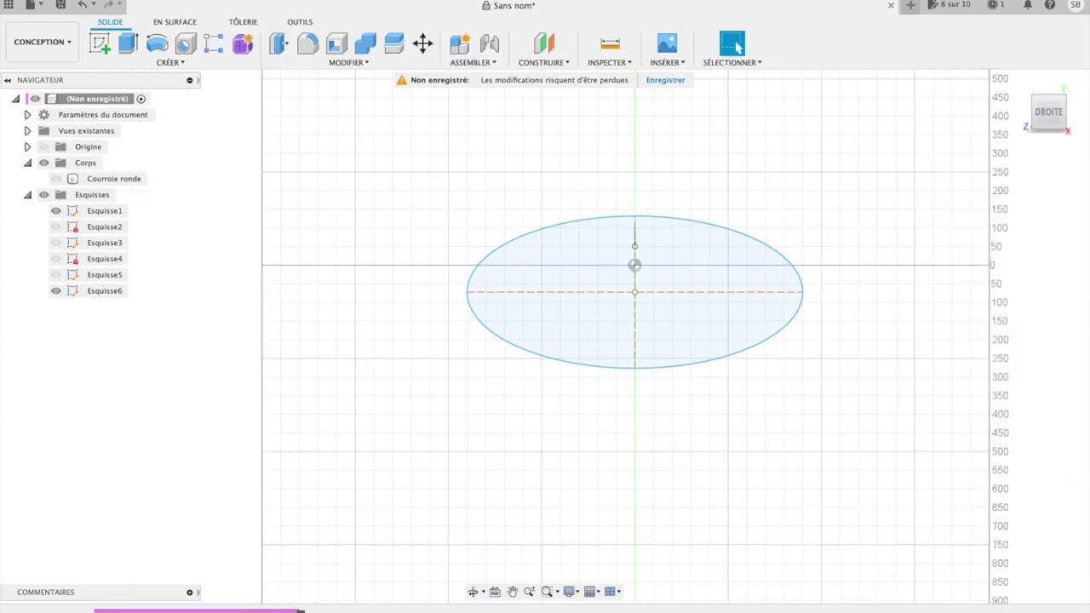
# From the isometric home view, select the Esquisse1 trapezoid sketch and start an extrusion (E).
pyautogui.click(1020, 82)
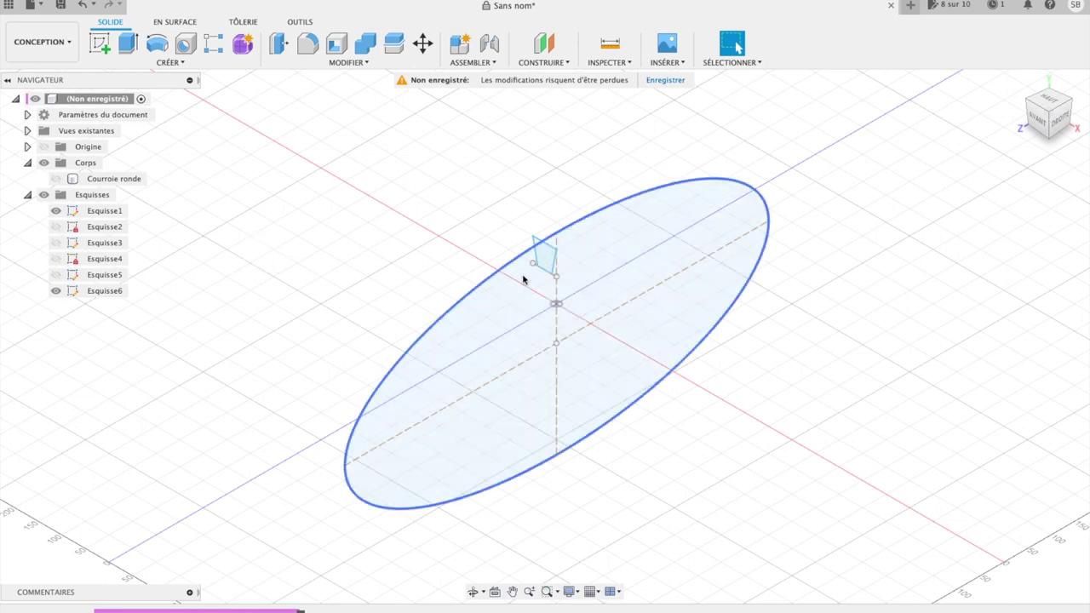
pyautogui.scroll(1, 539, 258)
pyautogui.scroll(2, 539, 257)
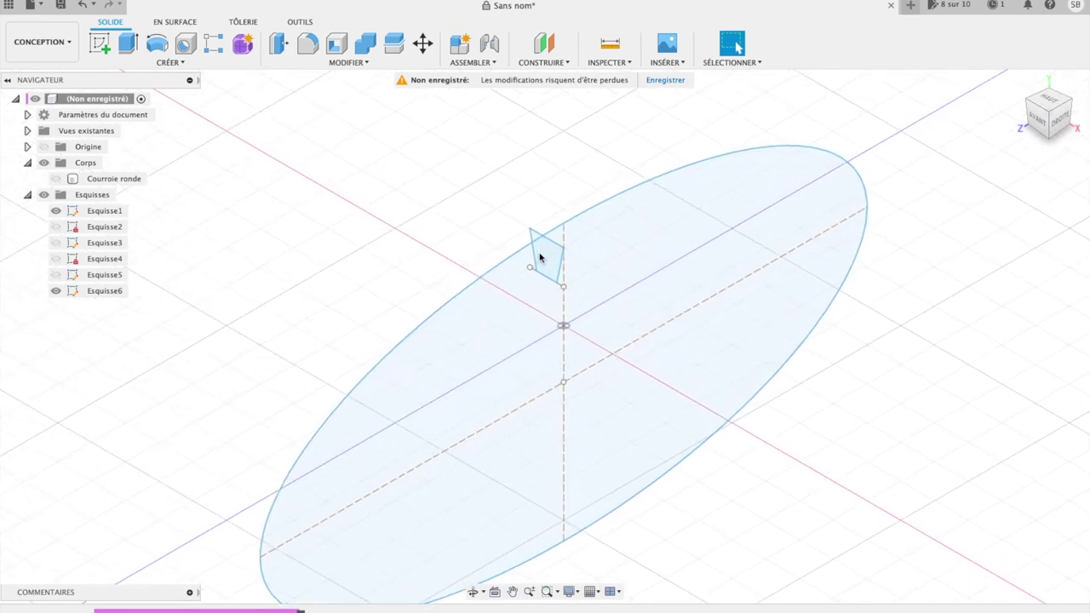
pyautogui.click(550, 254)
pyautogui.click(531, 233)
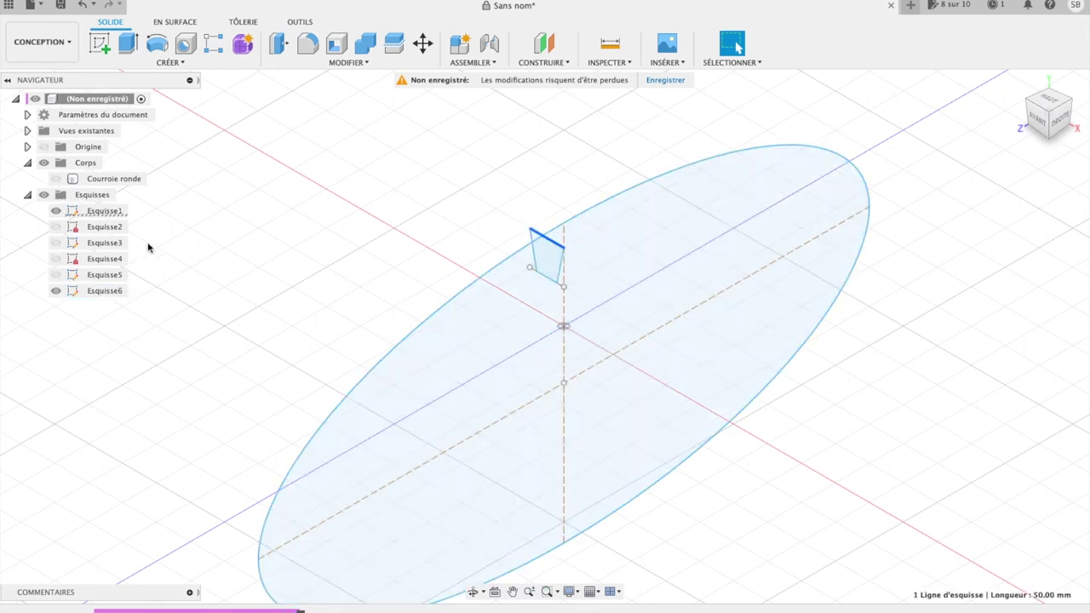
pyautogui.click(114, 215)
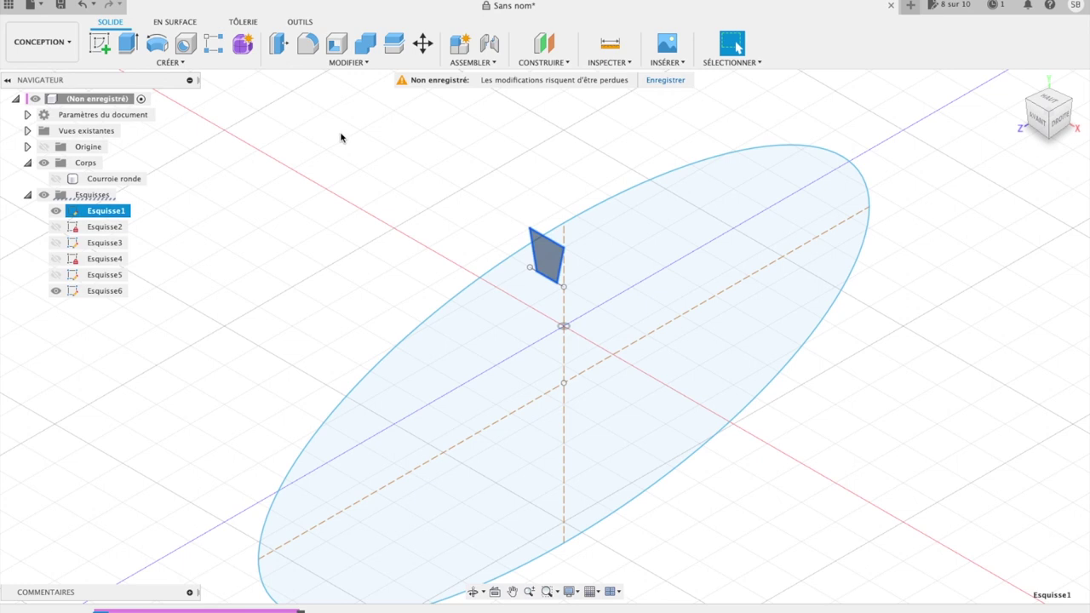
pyautogui.press('e')
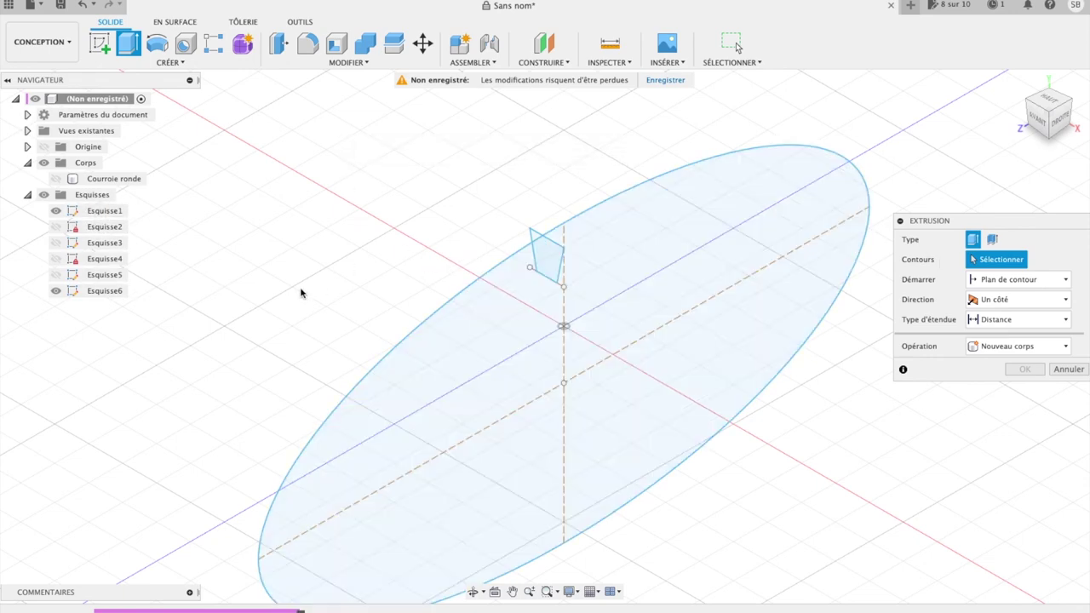
# Pick the trapezoid profile, toggle Esquisse6's visibility, and cancel the extrusion.
pyautogui.click(57, 290)
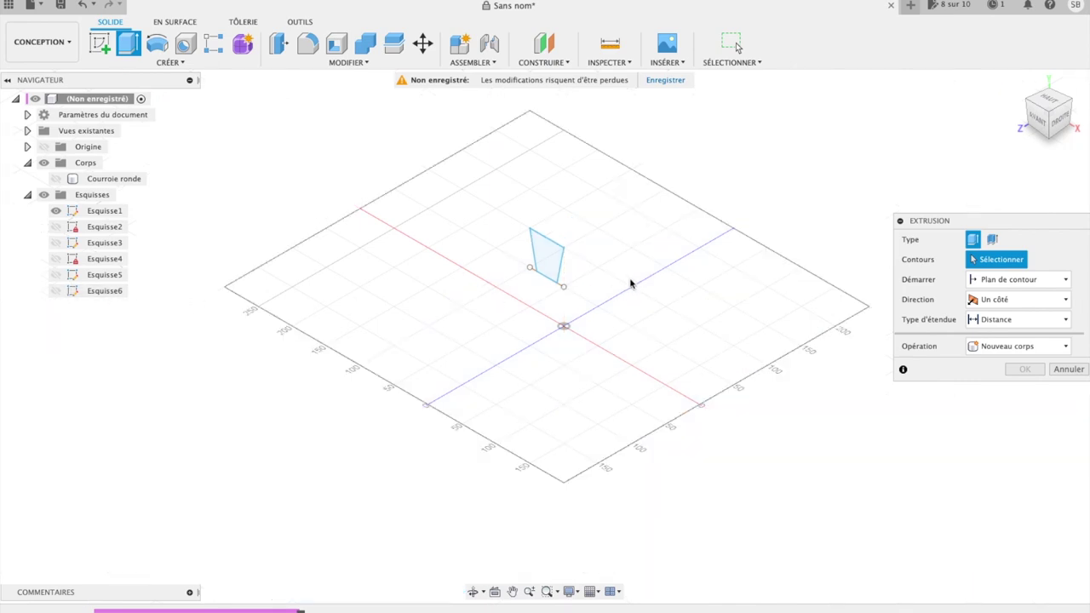
pyautogui.click(553, 264)
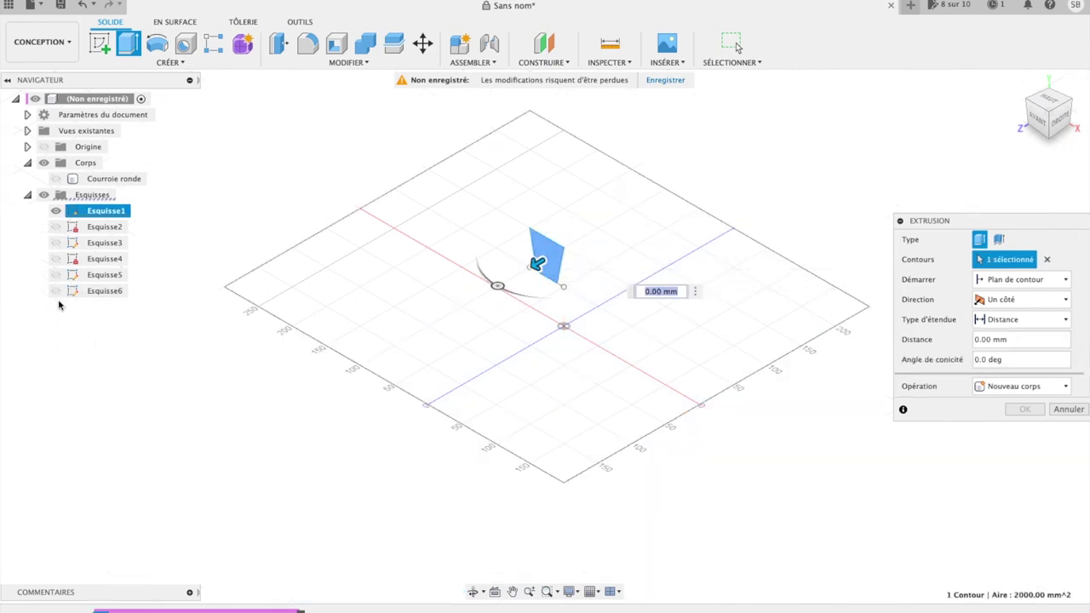
pyautogui.click(54, 292)
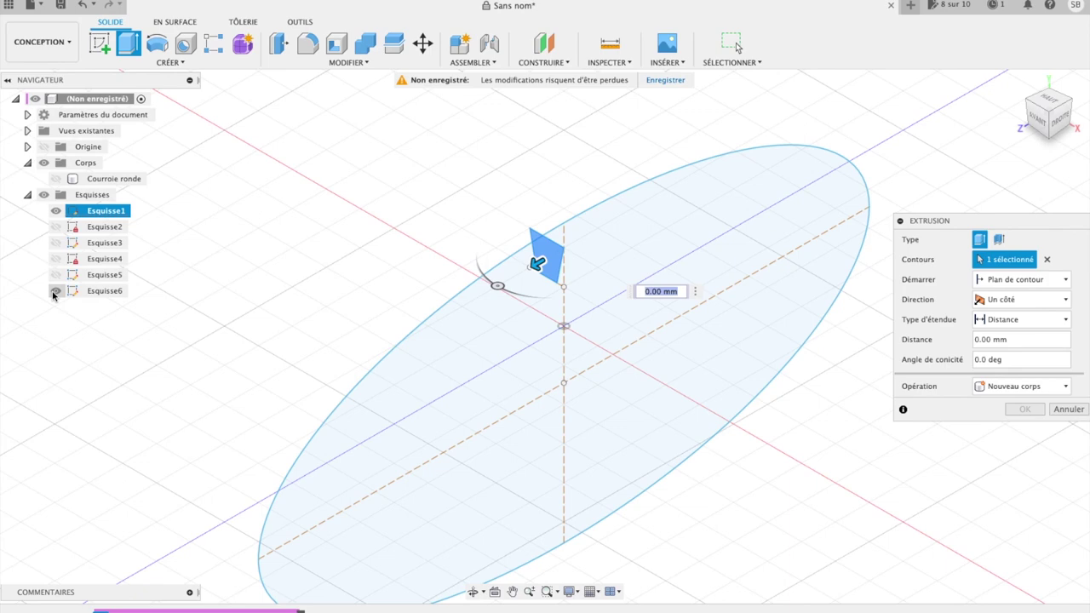
pyautogui.click(54, 292)
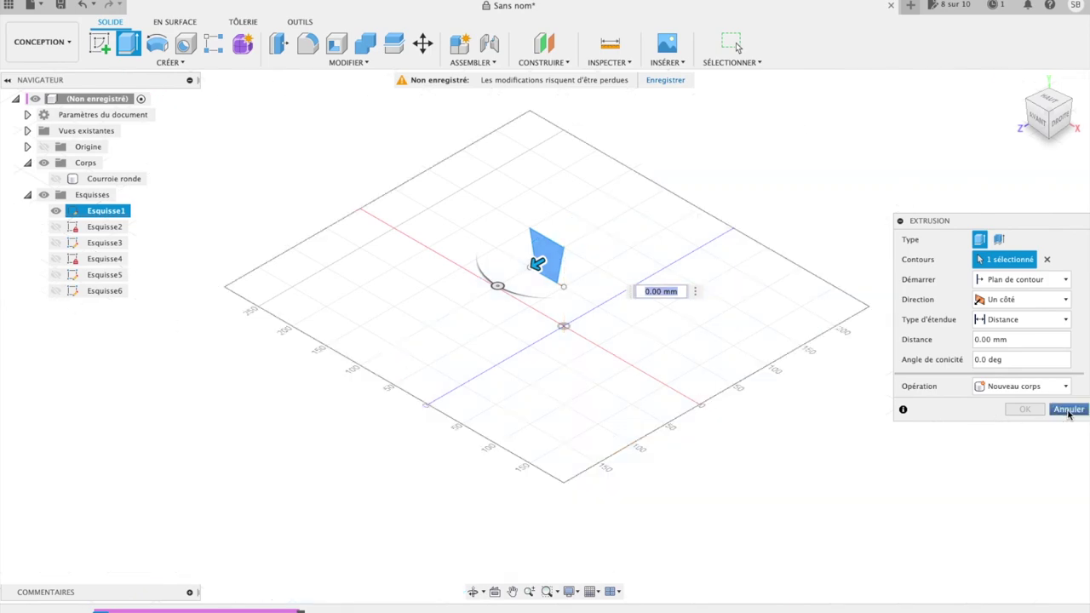
pyautogui.click(1068, 409)
pyautogui.click(174, 65)
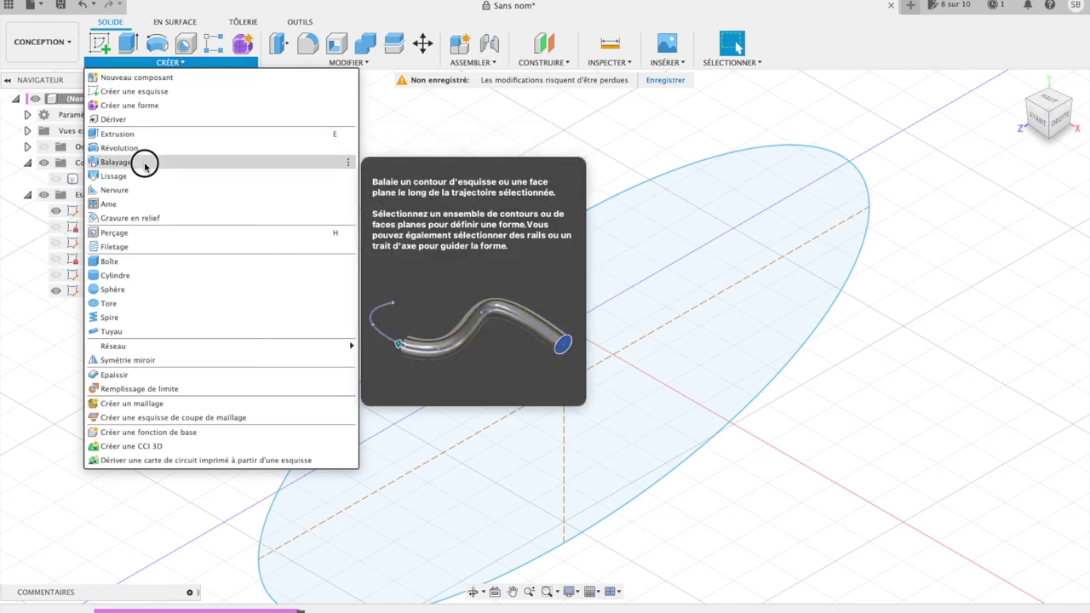
# Sweep the trapezoid profile along the ellipse path to create the elliptical ring body Corps49.
pyautogui.click(140, 162)
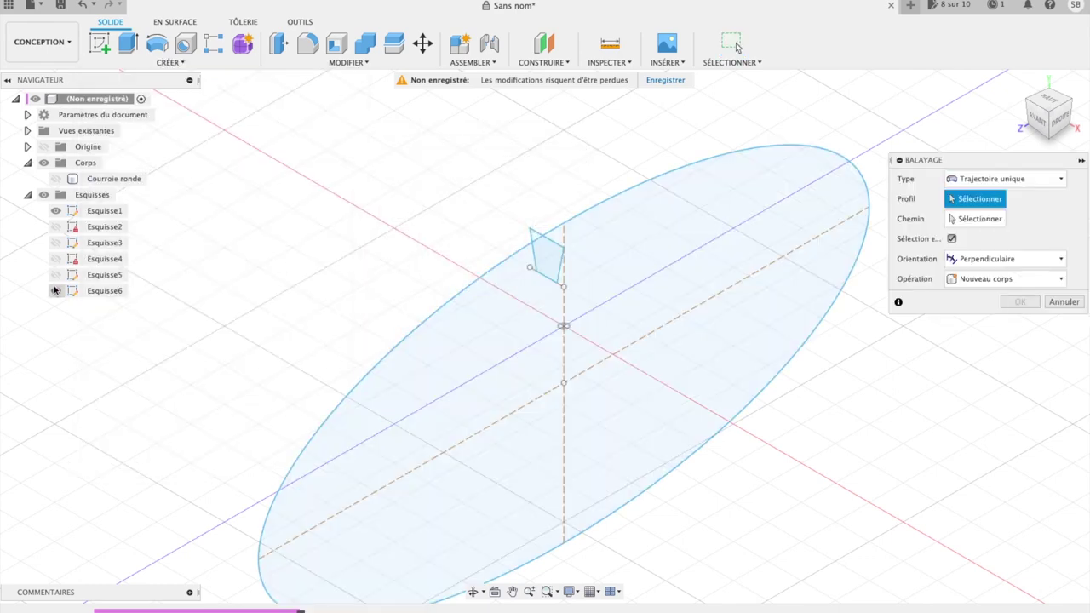
pyautogui.click(55, 292)
pyautogui.click(547, 254)
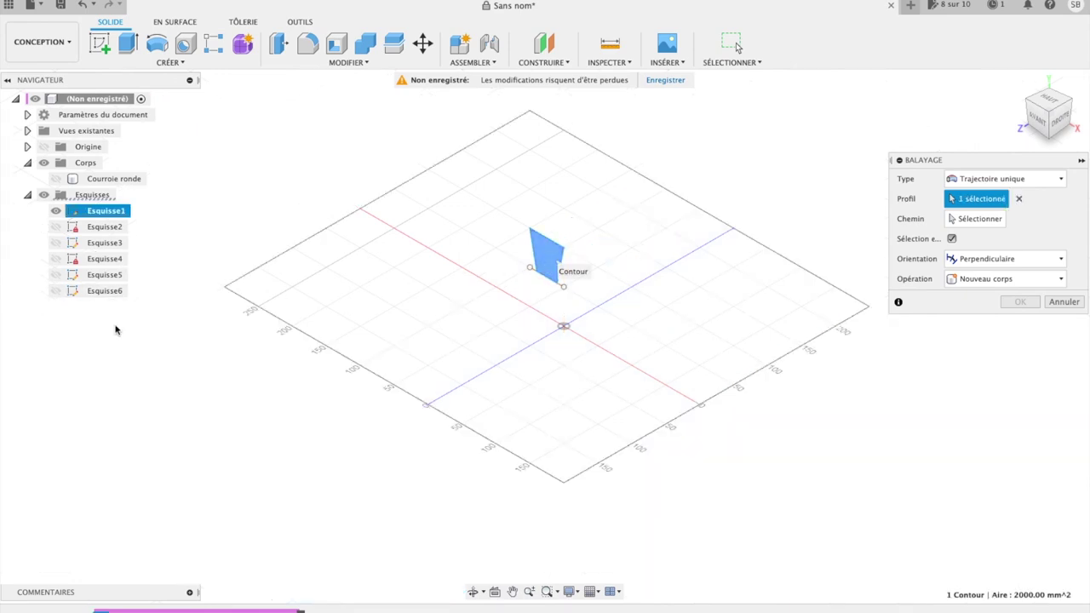
pyautogui.click(55, 291)
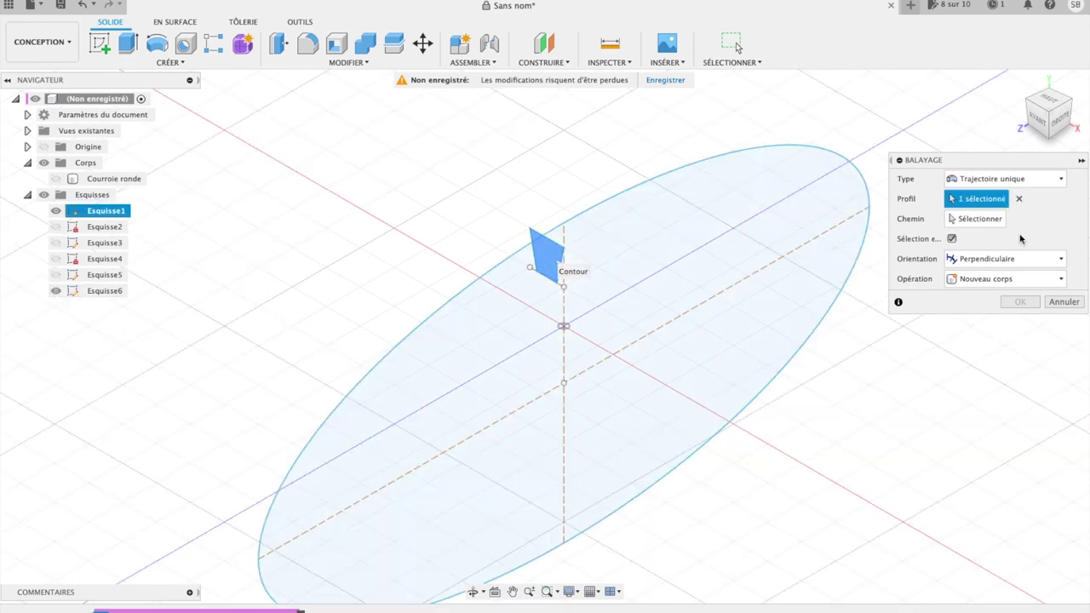
pyautogui.click(987, 219)
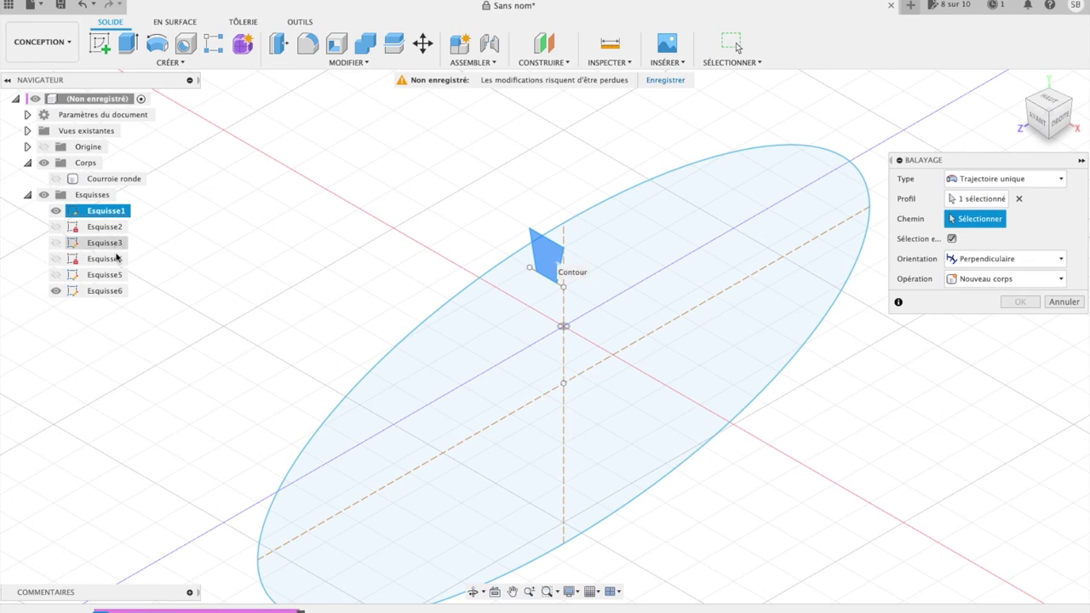
pyautogui.click(631, 192)
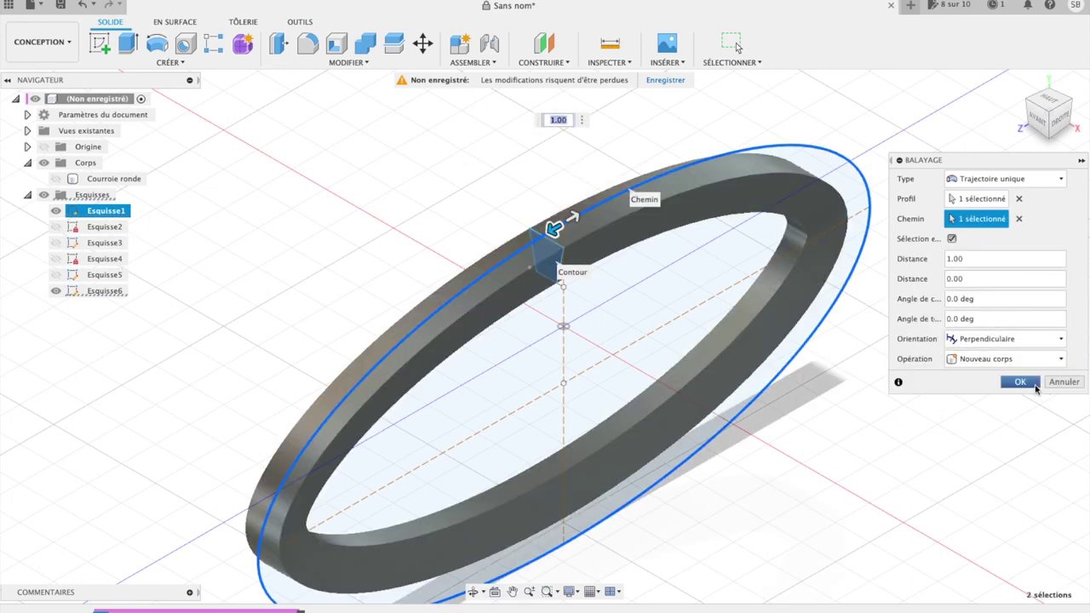
pyautogui.click(1036, 387)
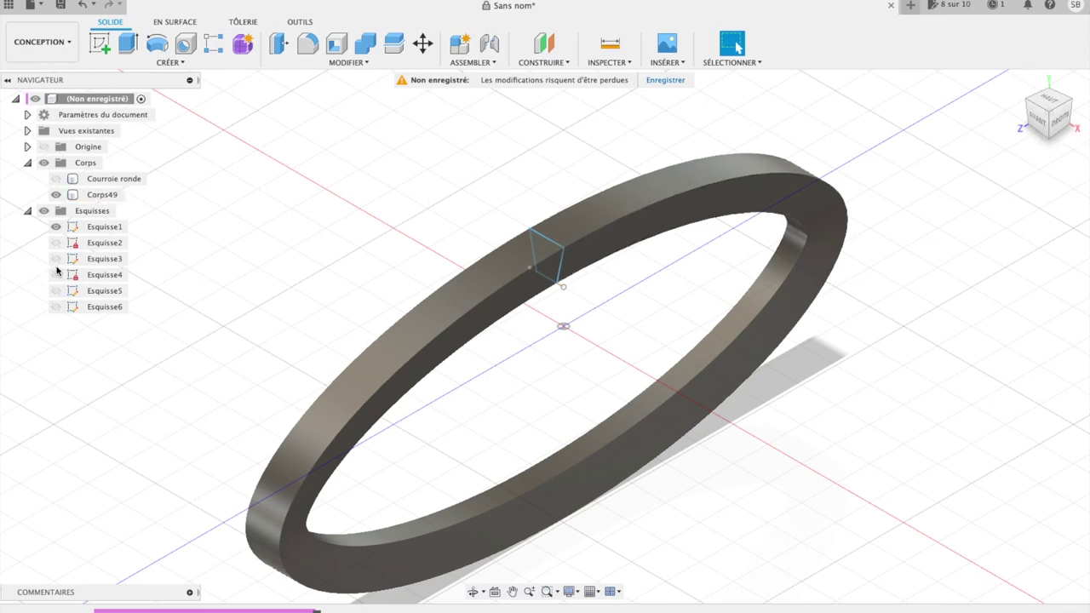
# Hide Esquisse1 and orbit around the finished elliptical ring Corps49, ending at the home view.
pyautogui.click(55, 227)
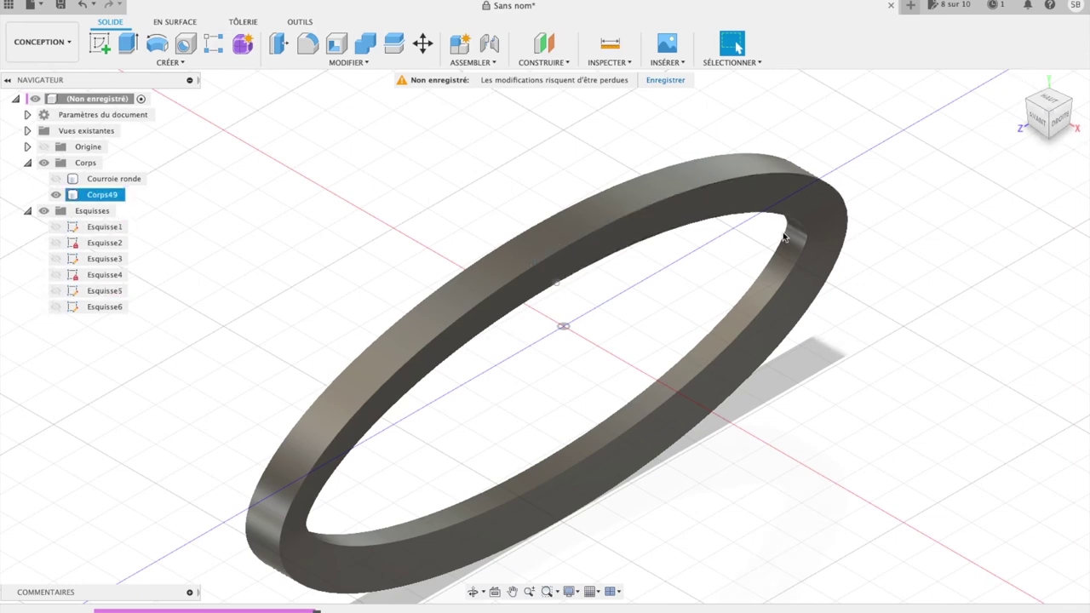
pyautogui.click(1018, 81)
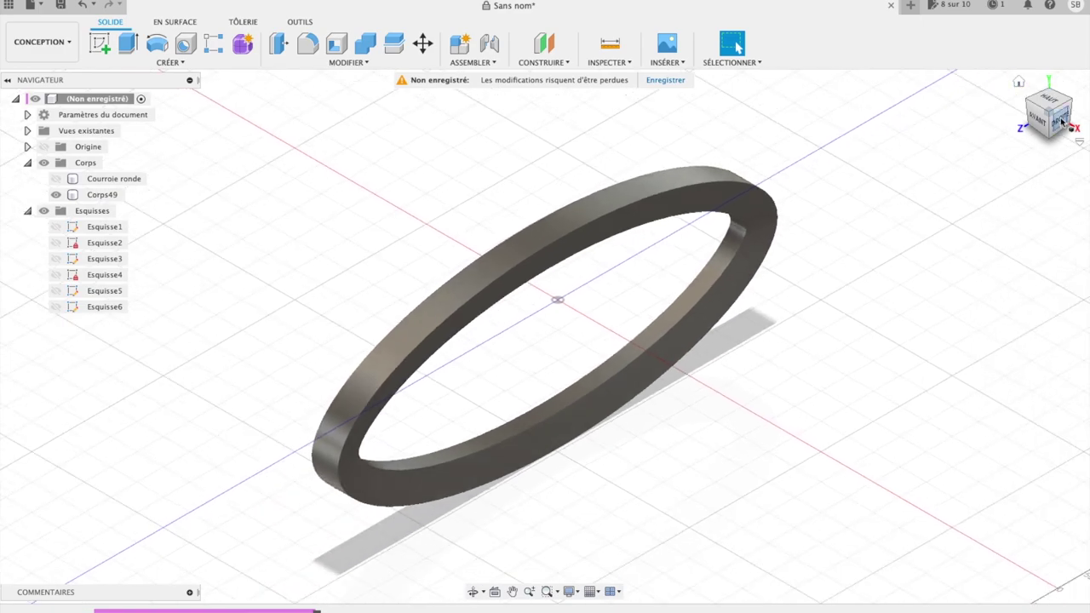
pyautogui.moveTo(1017, 136)
pyautogui.keyDown('shift'); pyautogui.mouseDown(button='middle')
pyautogui.moveTo(964, 65)
pyautogui.moveTo(969, 97)
pyautogui.mouseUp(button='middle'); pyautogui.keyUp('shift')
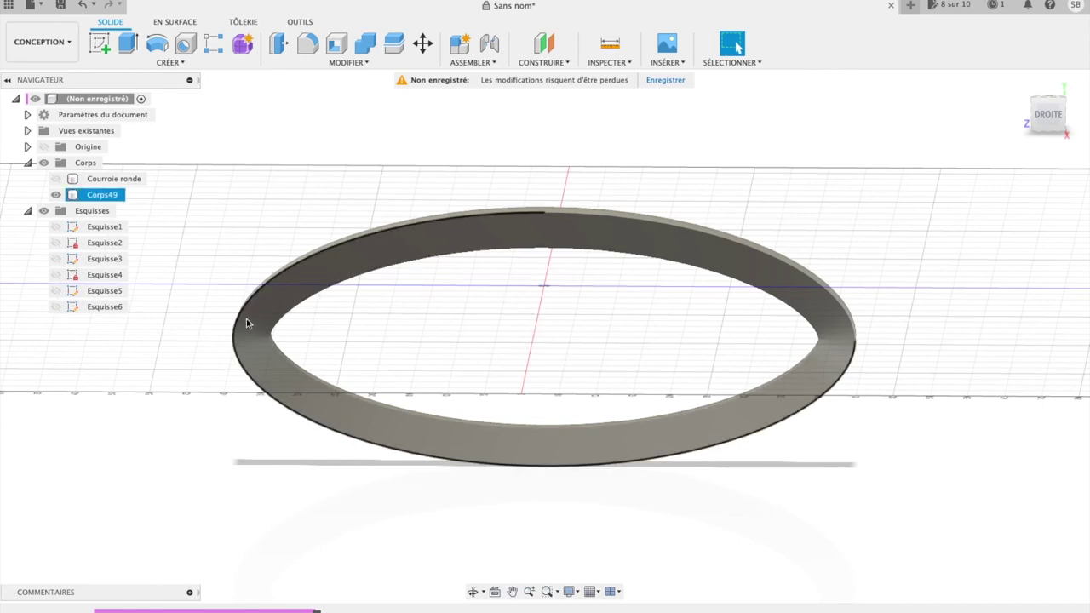
pyautogui.keyDown('shift'); pyautogui.moveTo(932, 102); pyautogui.dragTo(1010, 104, button='middle'); pyautogui.keyUp('shift')
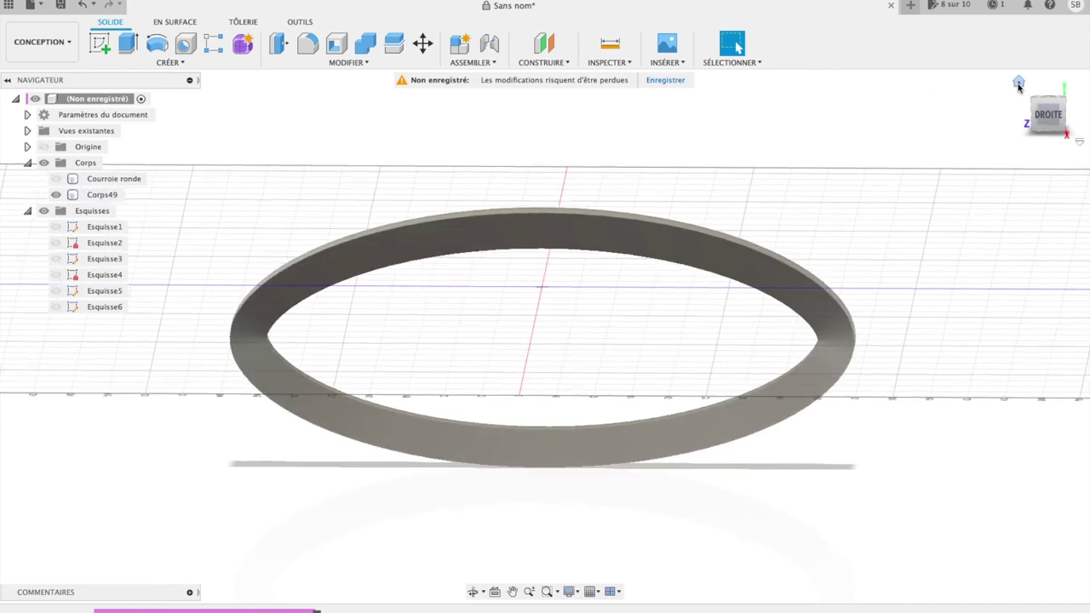
pyautogui.click(1018, 84)
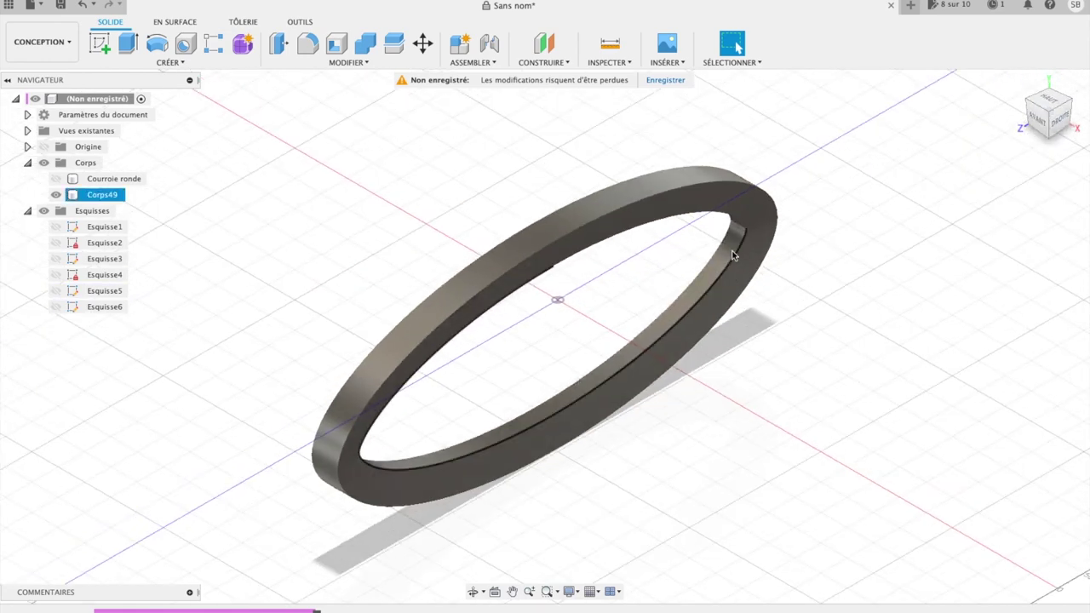